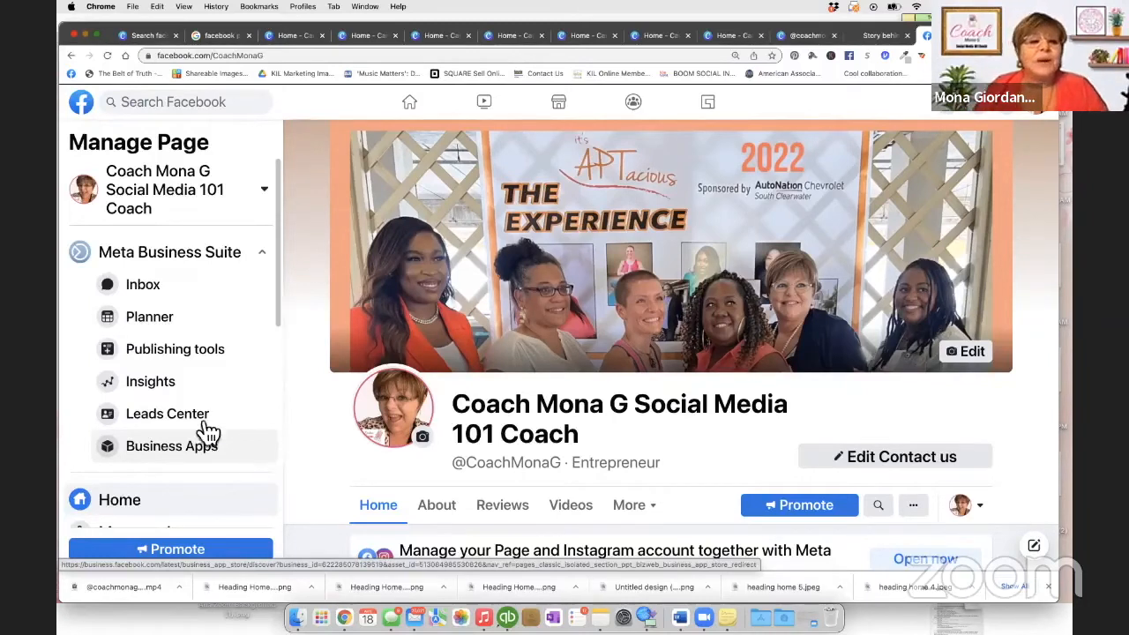
# Open Meta Business Suite for the Facebook page and look through the high-priority and other notifications.
pyautogui.click(185, 261)
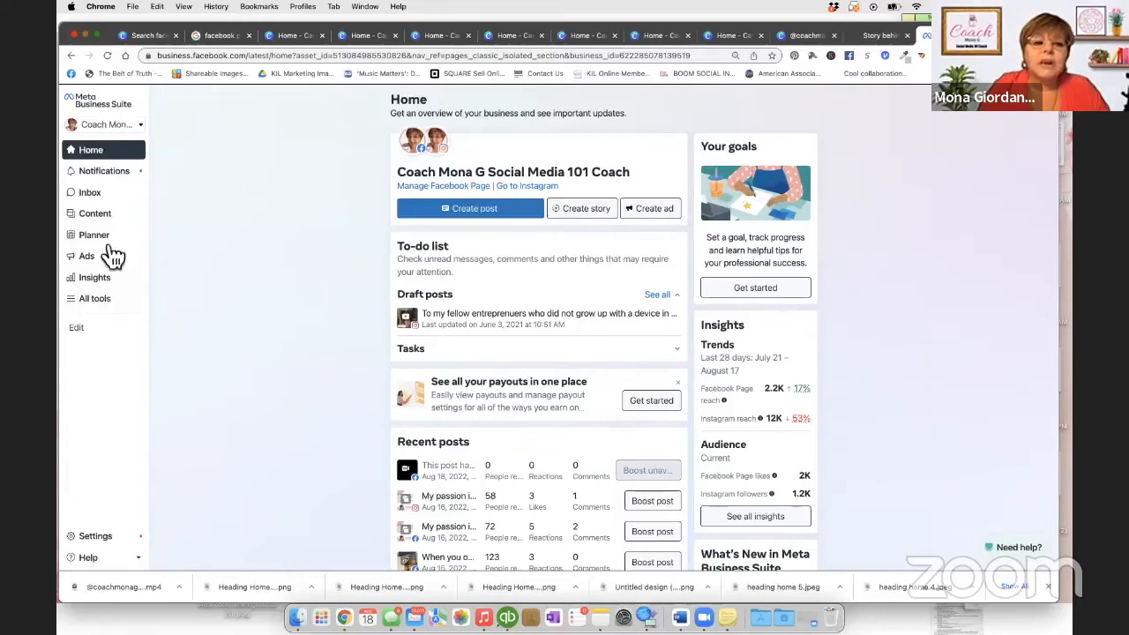
pyautogui.click(100, 173)
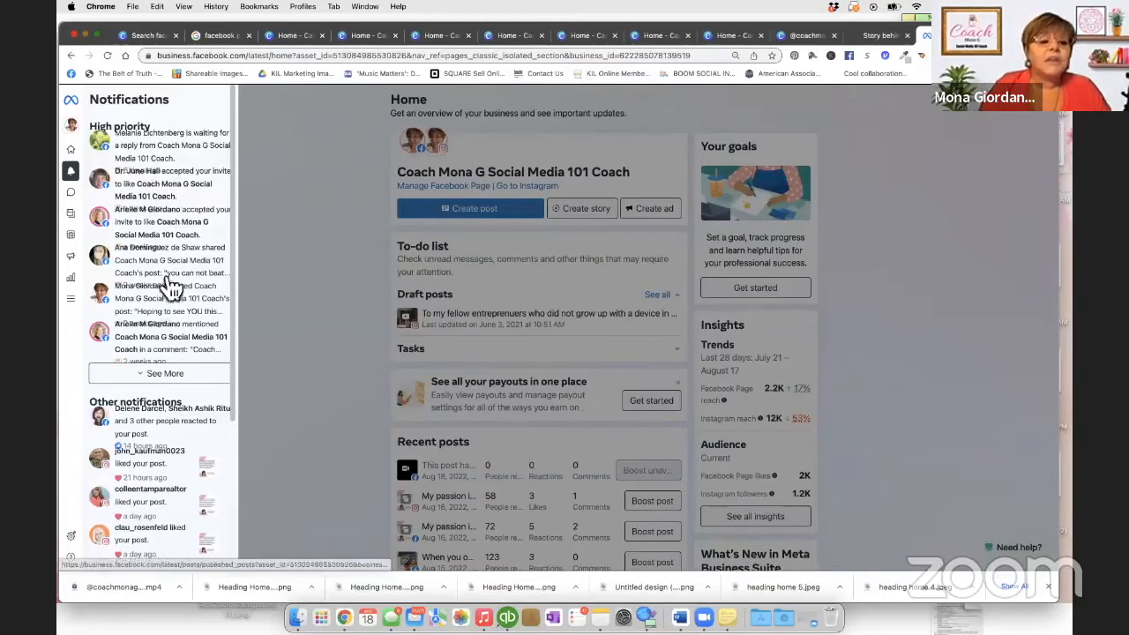
pyautogui.scroll(-3, 168, 231)
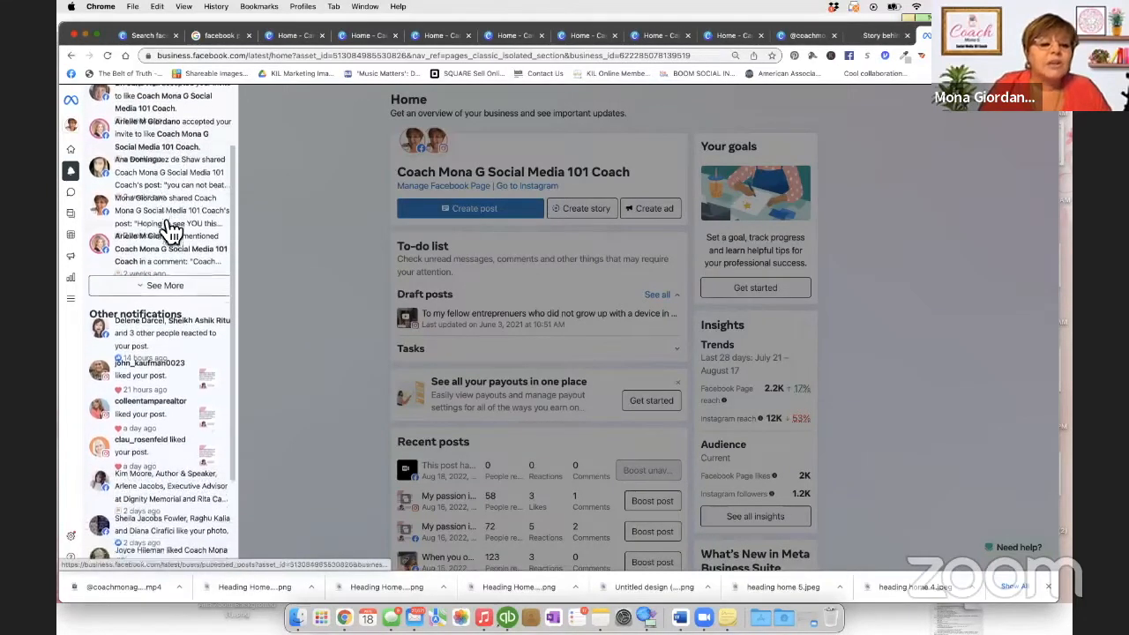
pyautogui.scroll(-1, 170, 231)
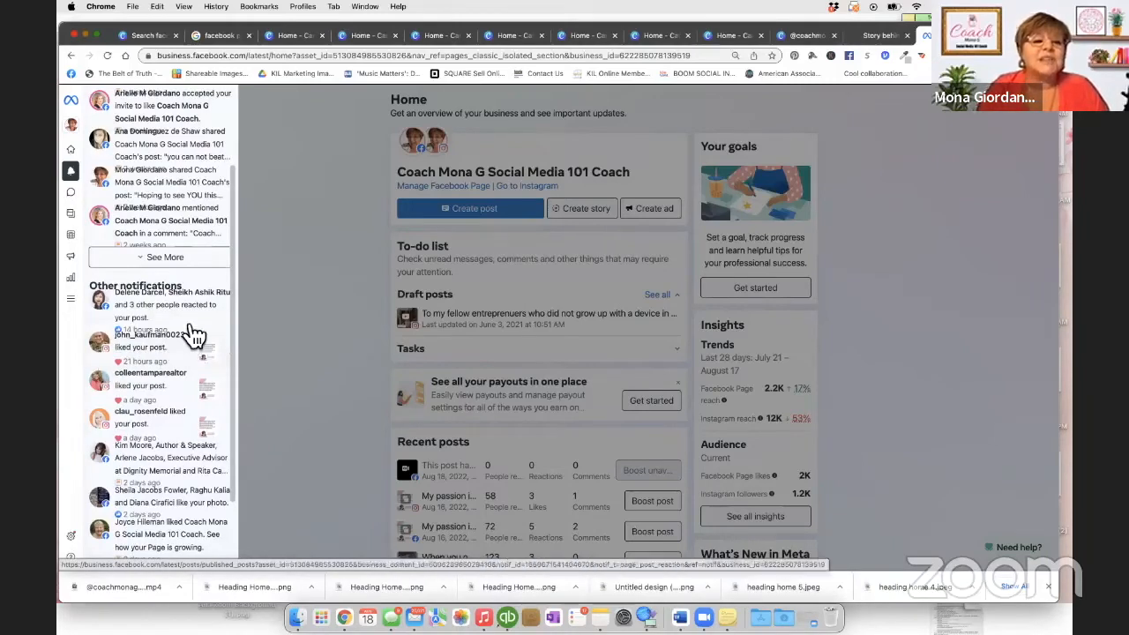
pyautogui.scroll(4, 176, 299)
pyautogui.moveTo(74, 205)
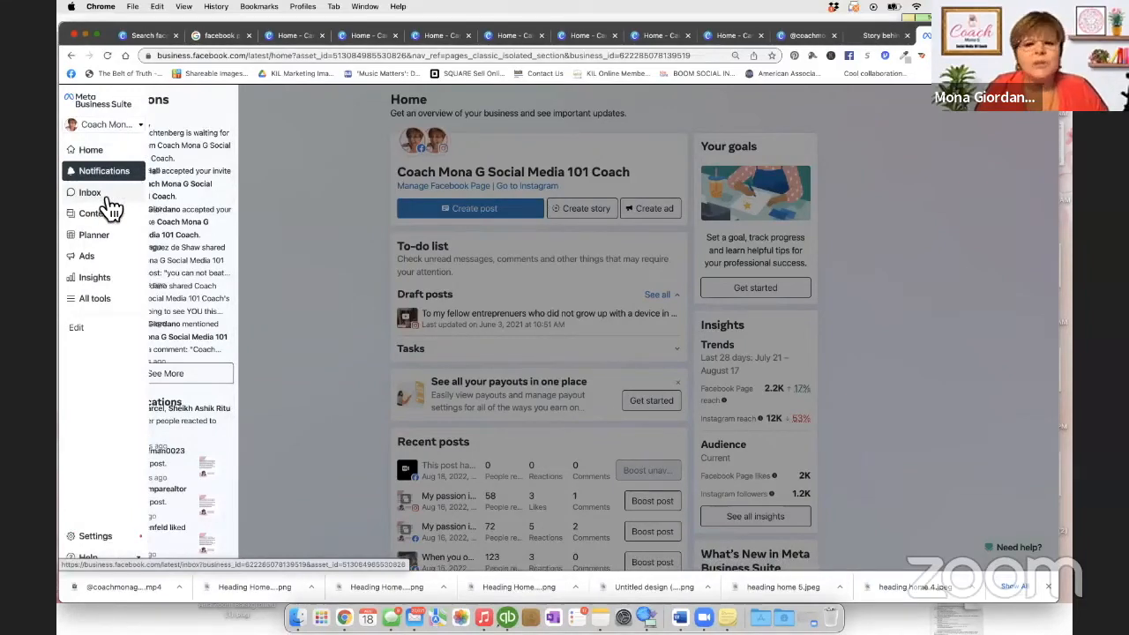
# Open the inbox and review all messages, Messenger, Instagram Direct, Facebook comments and Instagram comments.
pyautogui.click(106, 199)
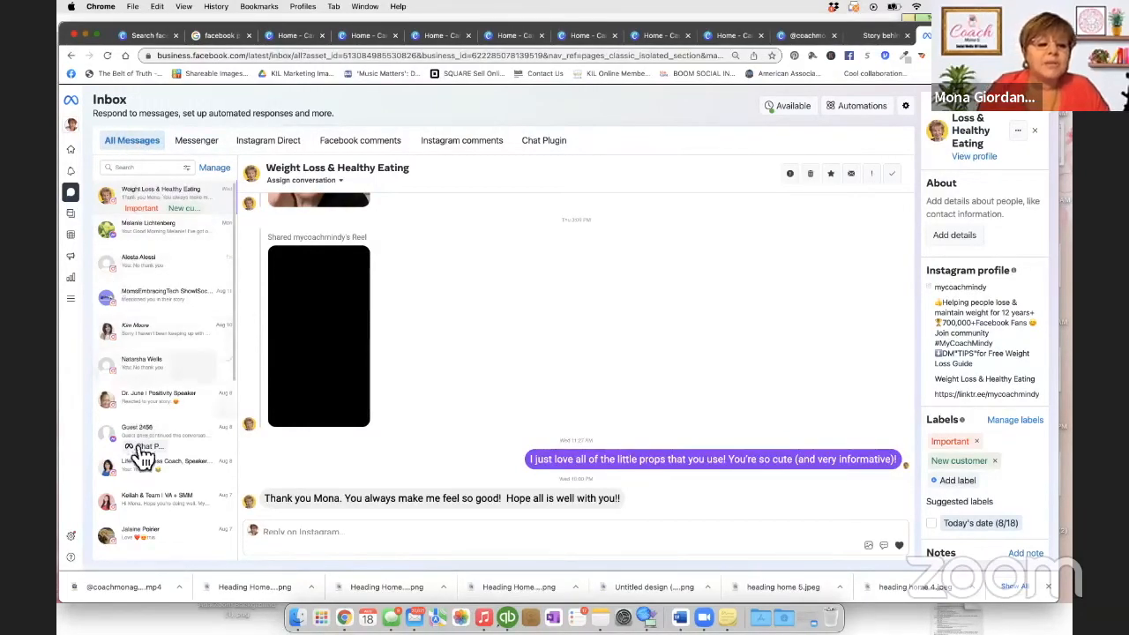
pyautogui.scroll(-2, 117, 432)
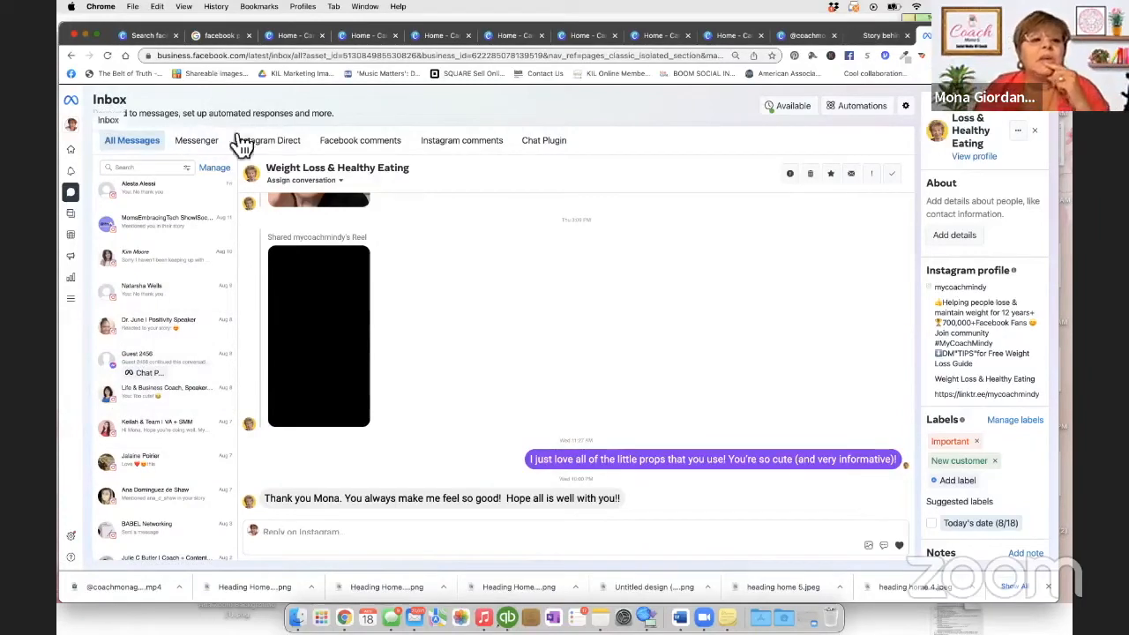
pyautogui.click(202, 146)
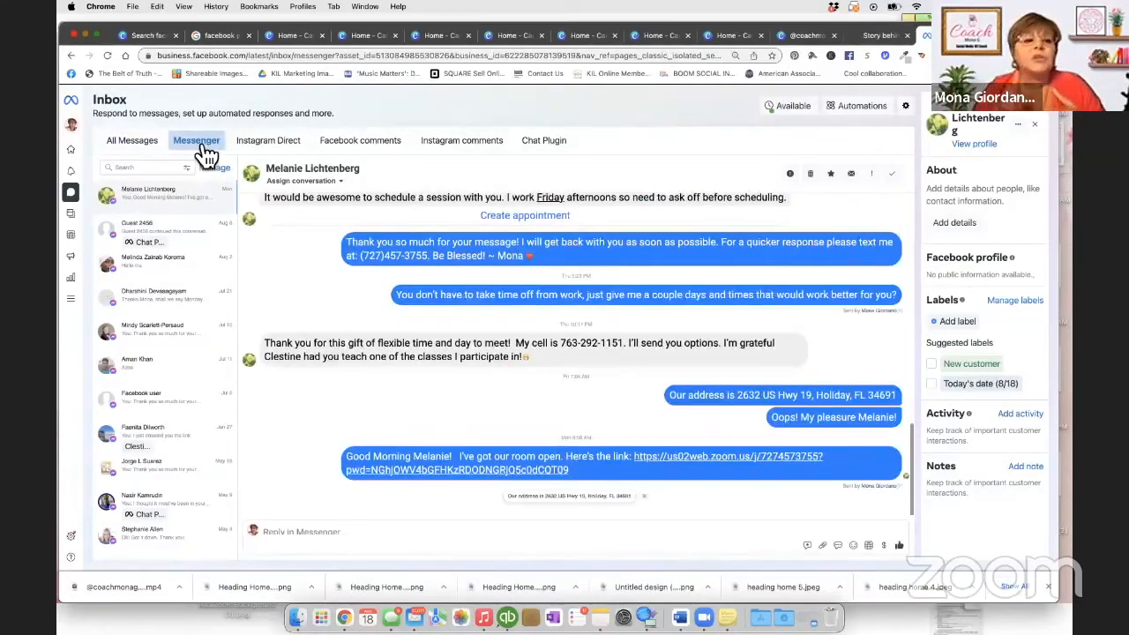
pyautogui.click(282, 153)
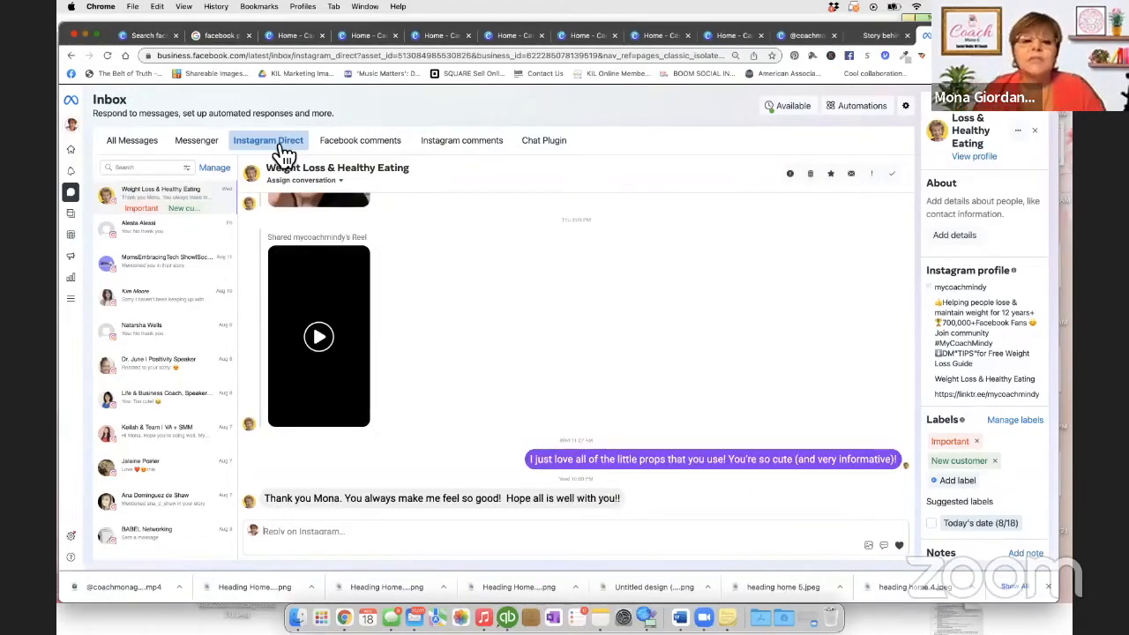
pyautogui.click(367, 154)
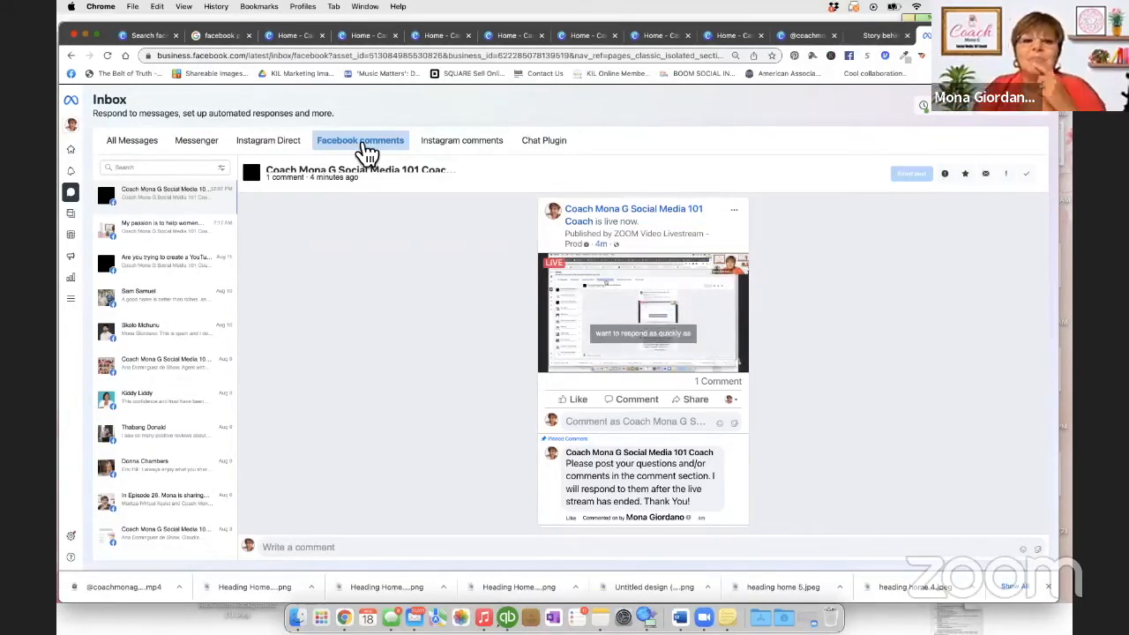
pyautogui.click(450, 152)
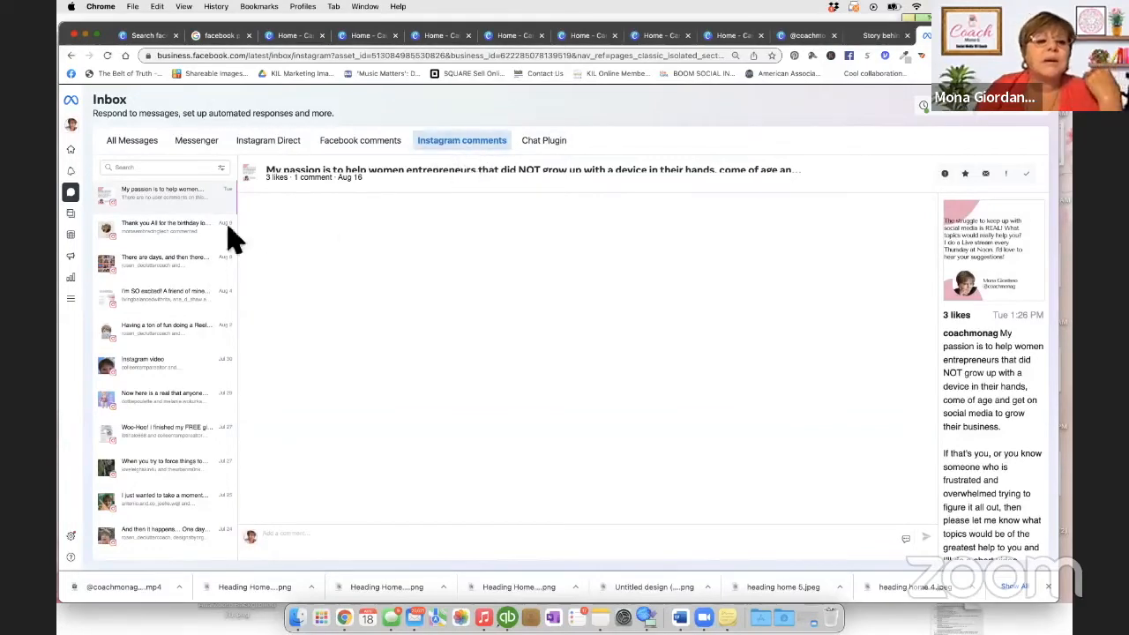
# Start a new post from the Business Suite home page and add the Instagram account alongside the Facebook page as a destination.
pyautogui.click(81, 155)
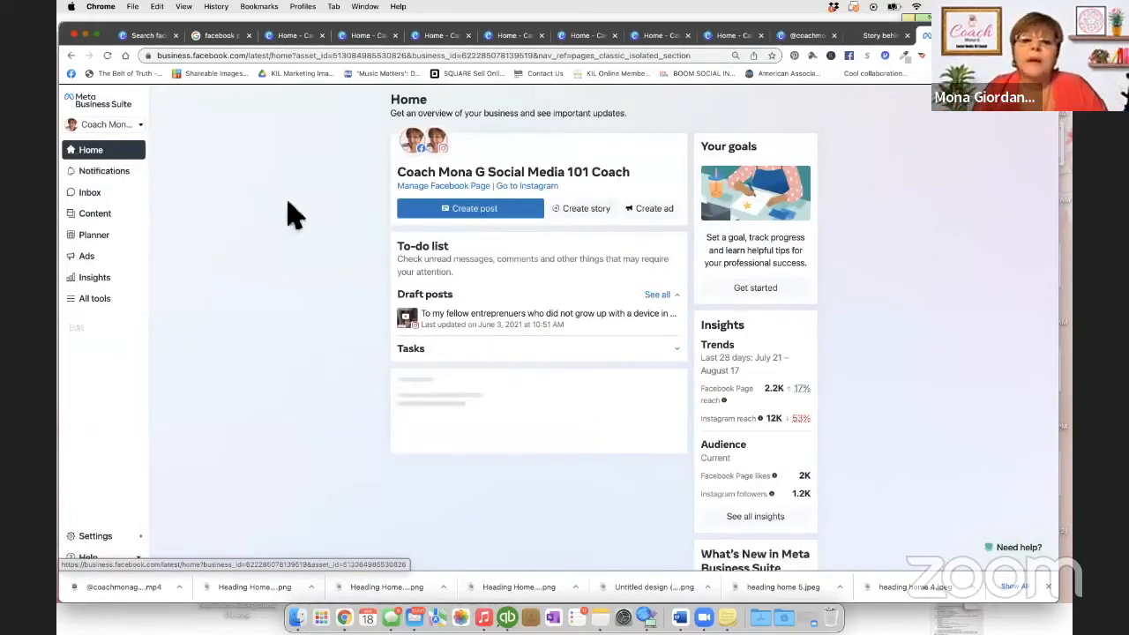
pyautogui.click(481, 221)
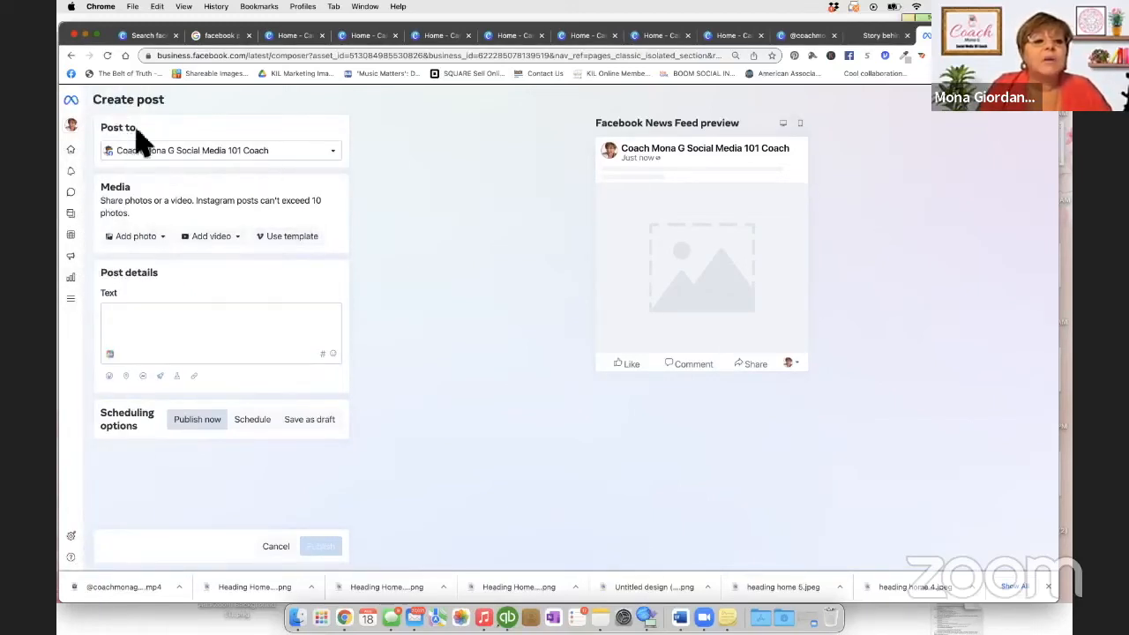
pyautogui.click(344, 164)
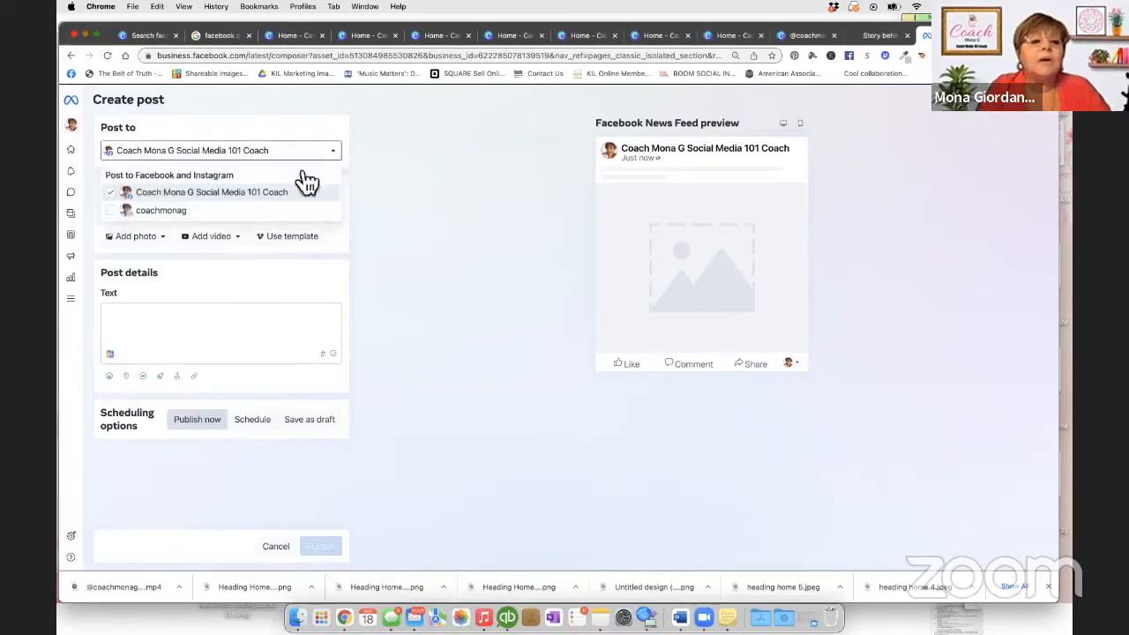
pyautogui.click(113, 212)
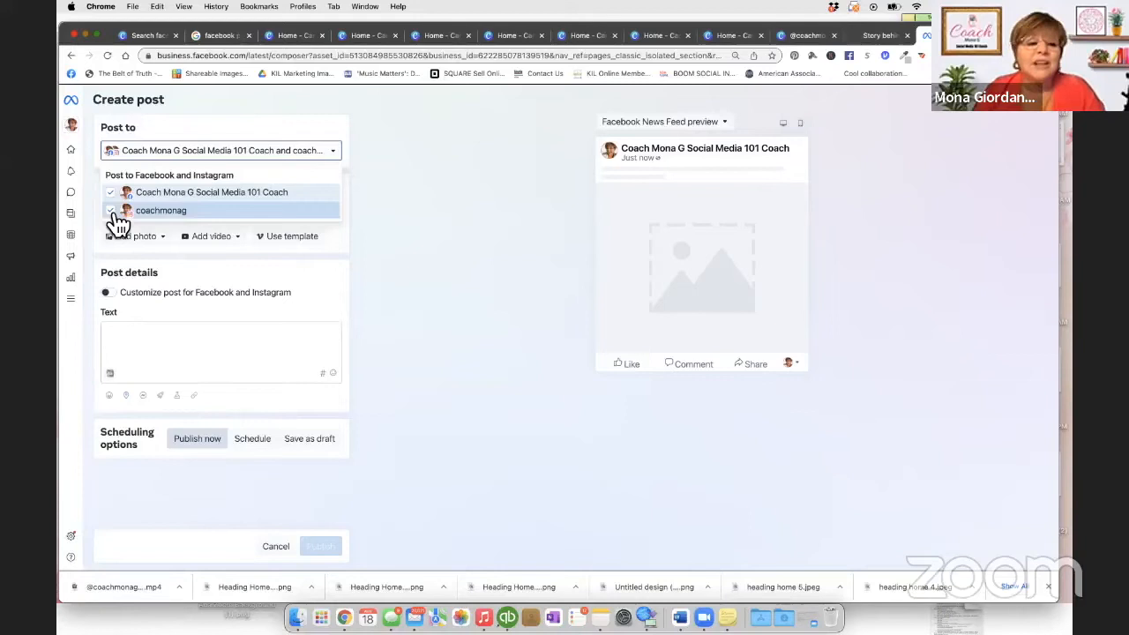
pyautogui.click(210, 239)
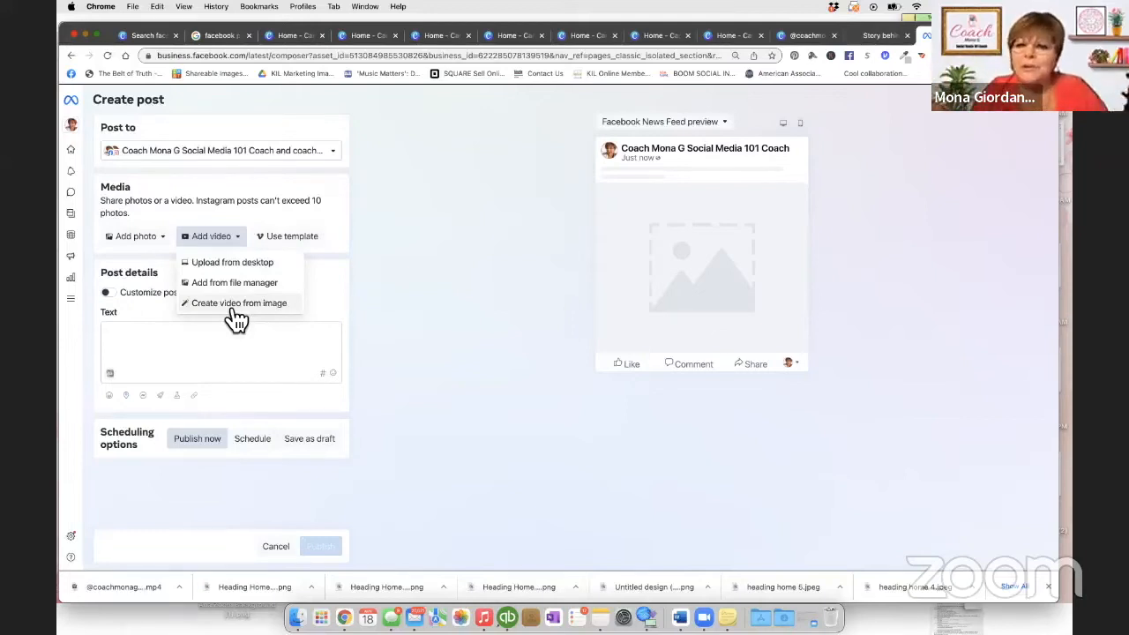
pyautogui.click(217, 264)
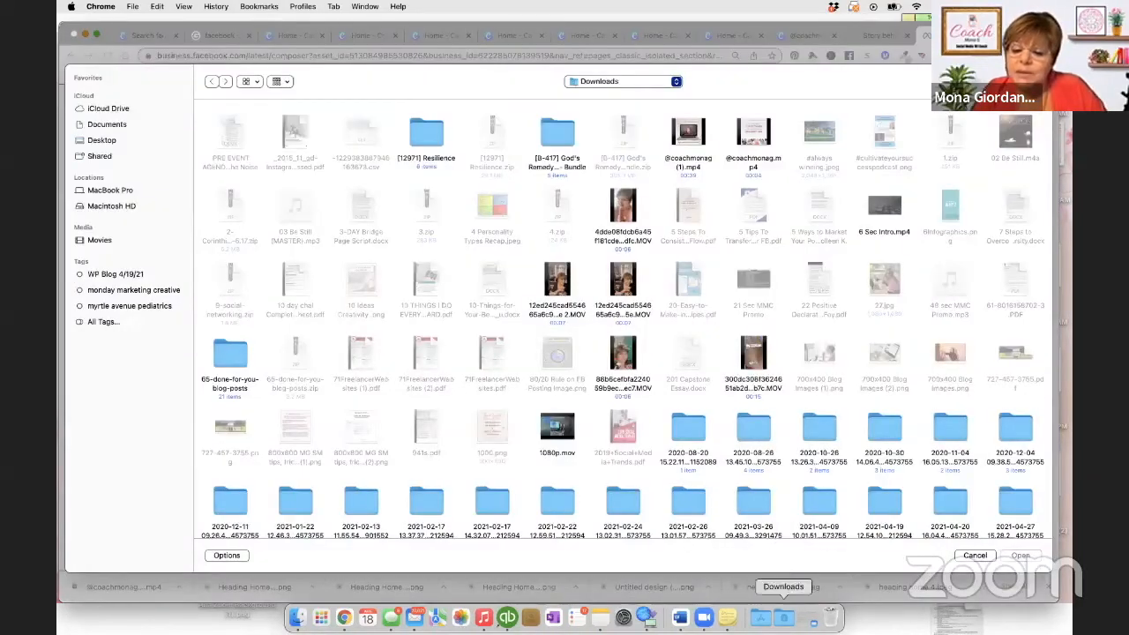
pyautogui.click(783, 617)
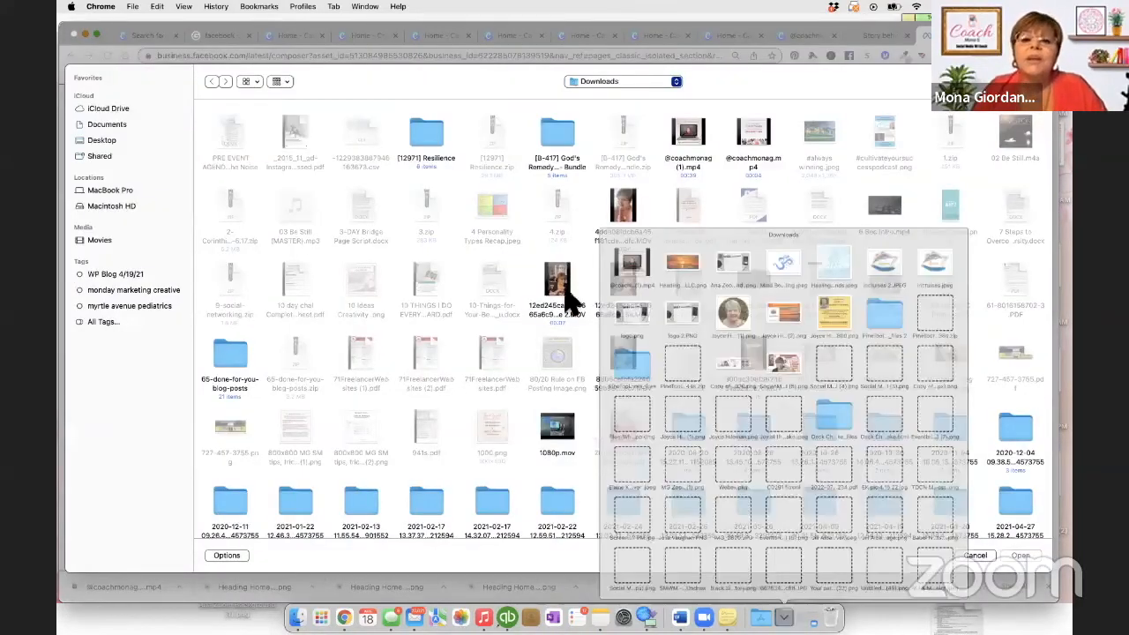
pyautogui.click(594, 145)
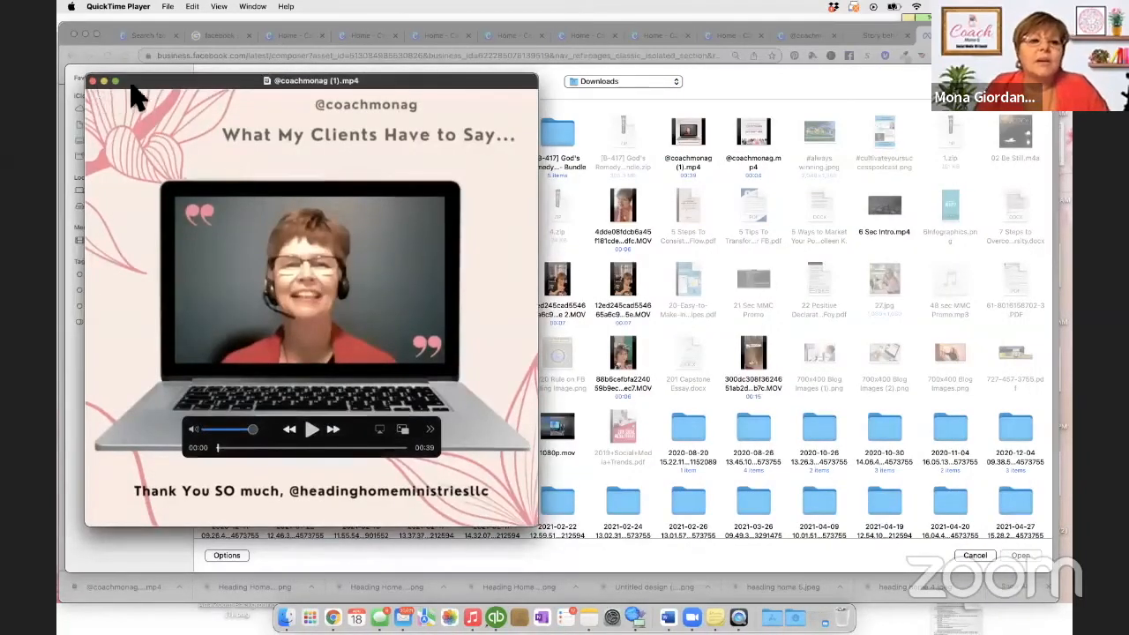
pyautogui.click(93, 80)
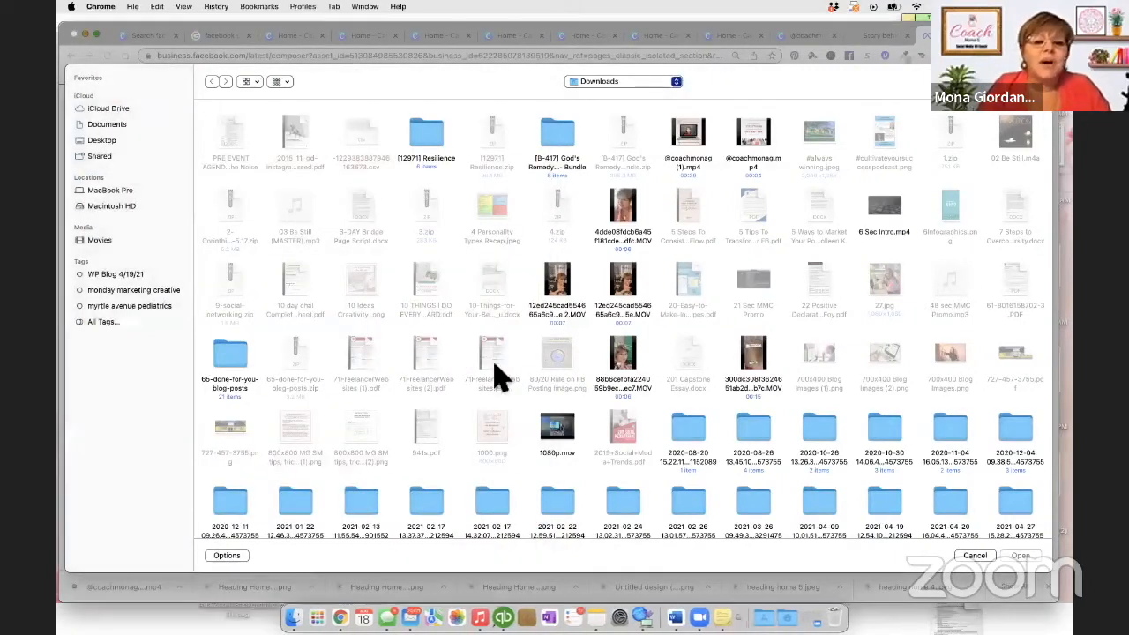
pyautogui.click(784, 617)
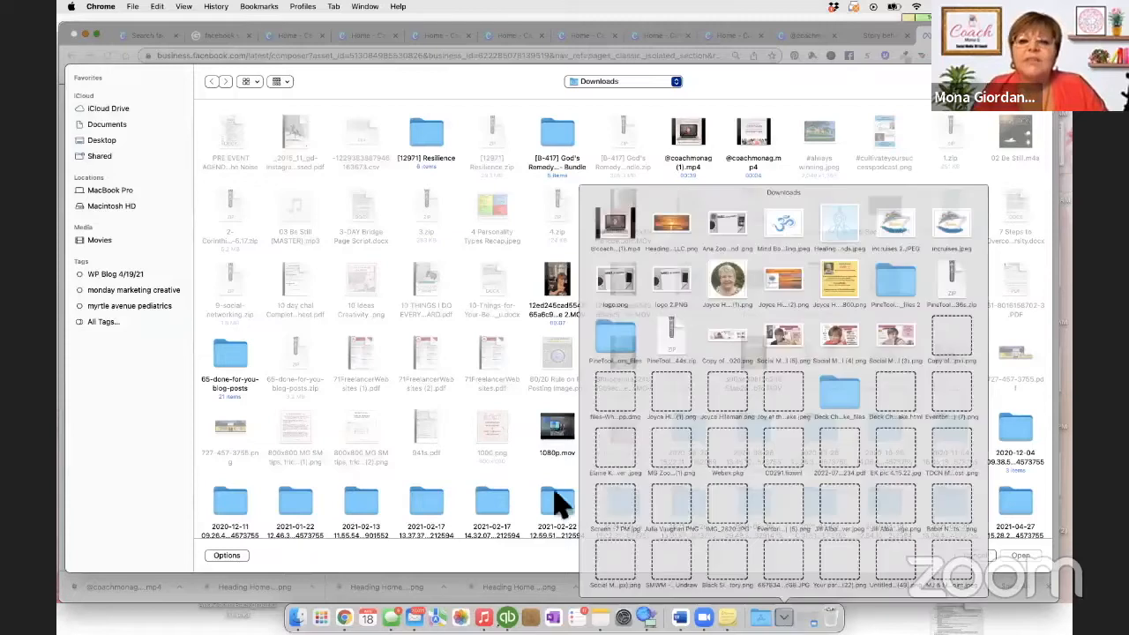
pyautogui.moveTo(595, 156); pyautogui.dragTo(315, 202)
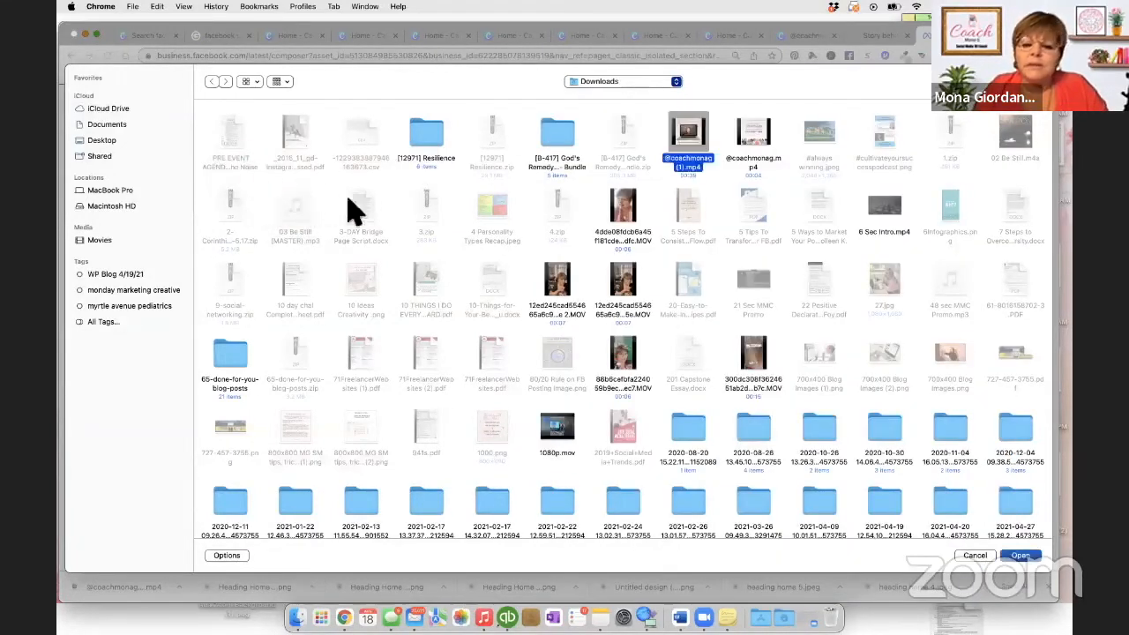
pyautogui.scroll(-1, 697, 362)
pyautogui.scroll(-2, 697, 362)
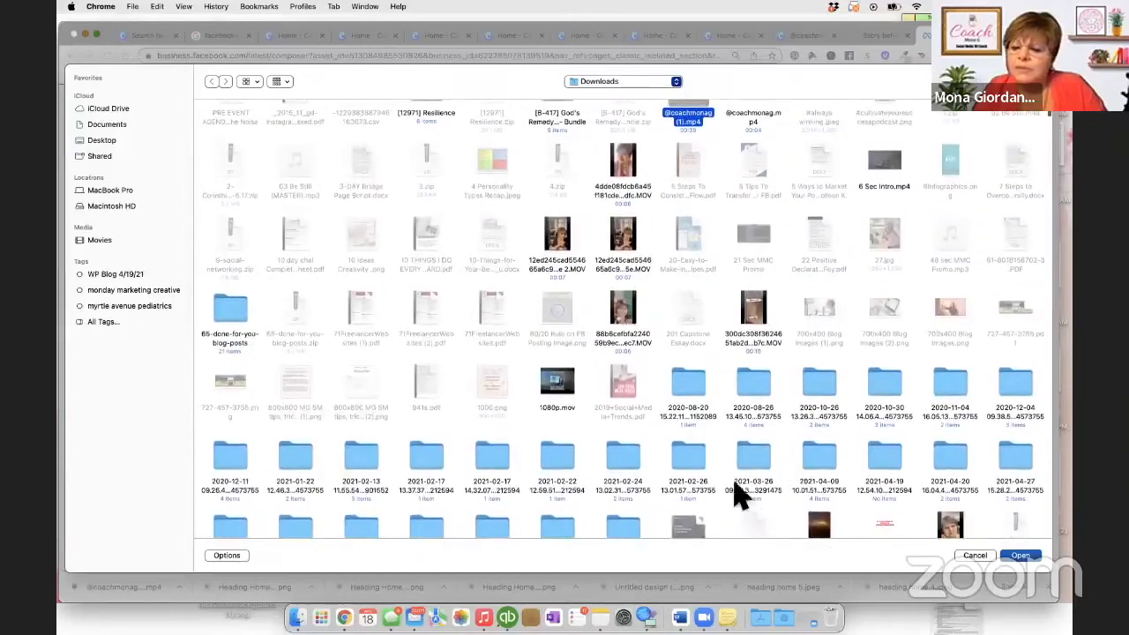
pyautogui.click(975, 557)
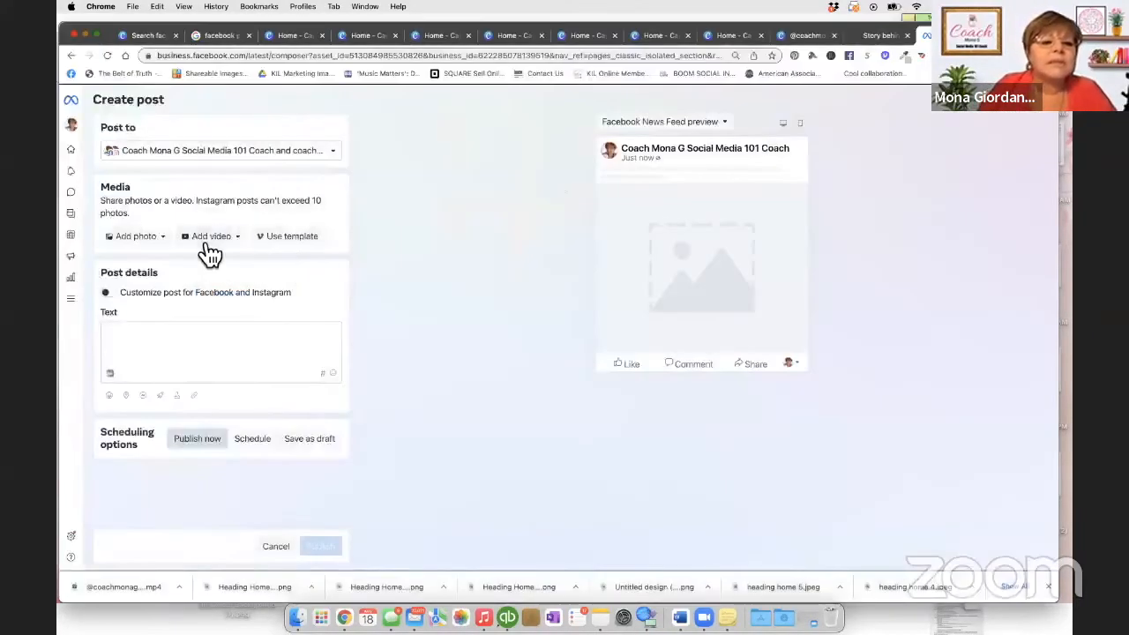
# Upload the video file video1563097147.mp4 from the client's folder on the desktop to the post.
pyautogui.click(205, 238)
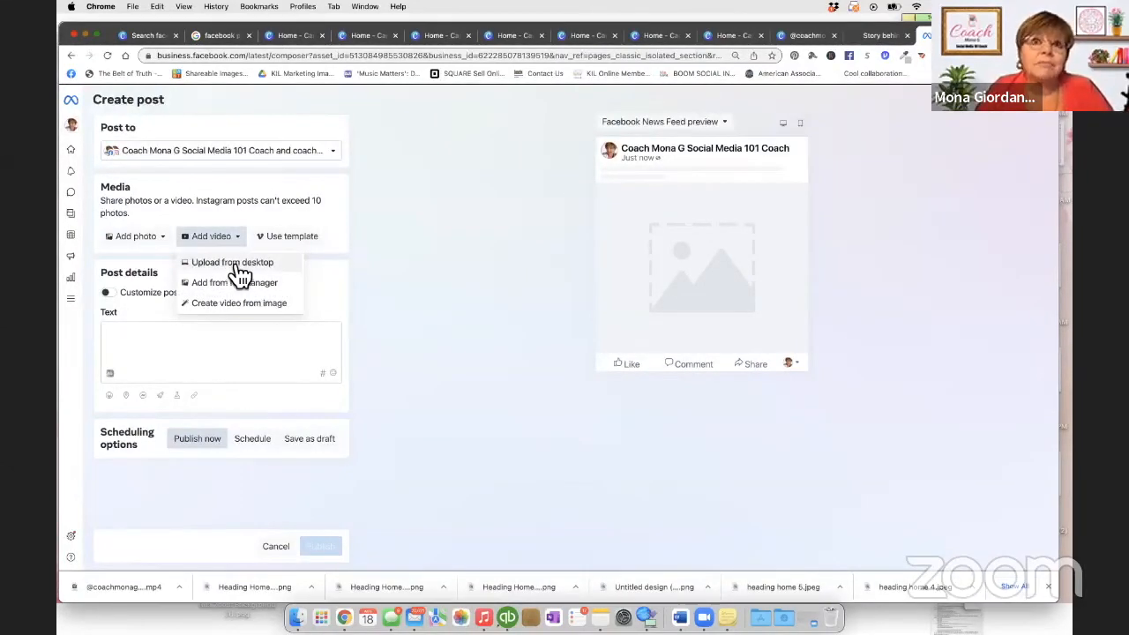
pyautogui.click(236, 271)
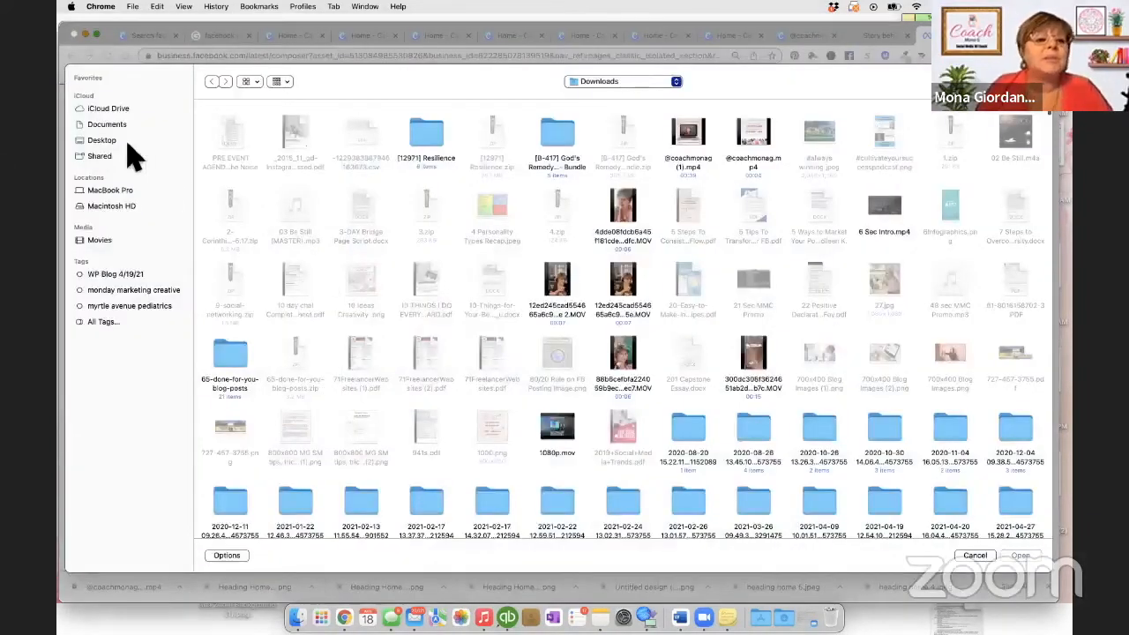
pyautogui.click(111, 141)
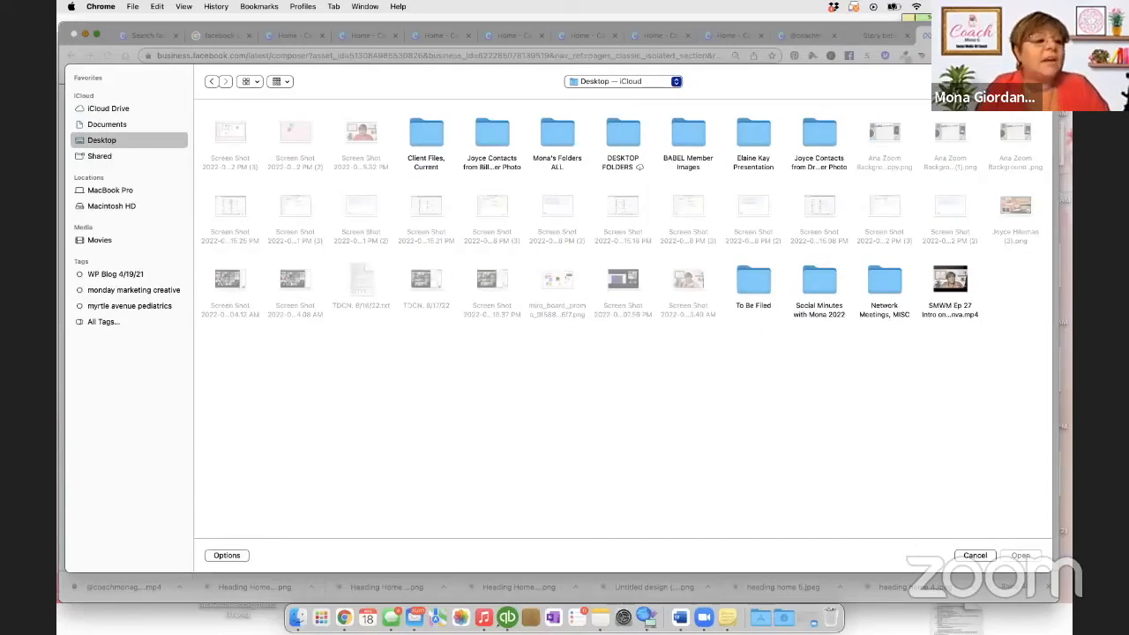
pyautogui.moveTo(60, 238); pyautogui.dragTo(257, 365)
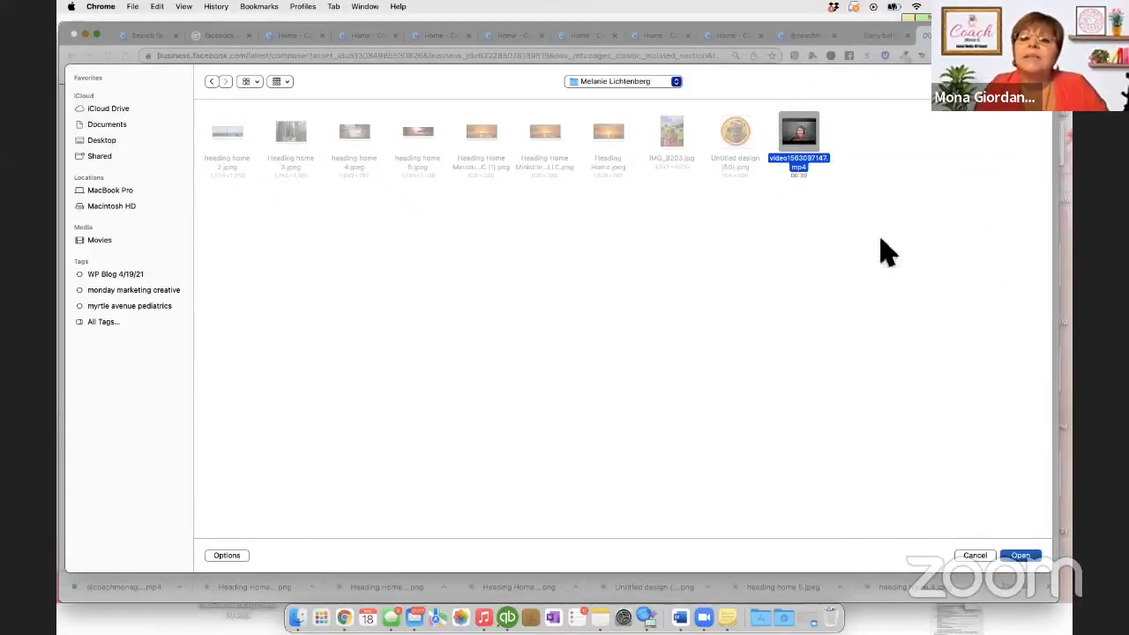
pyautogui.click(1021, 555)
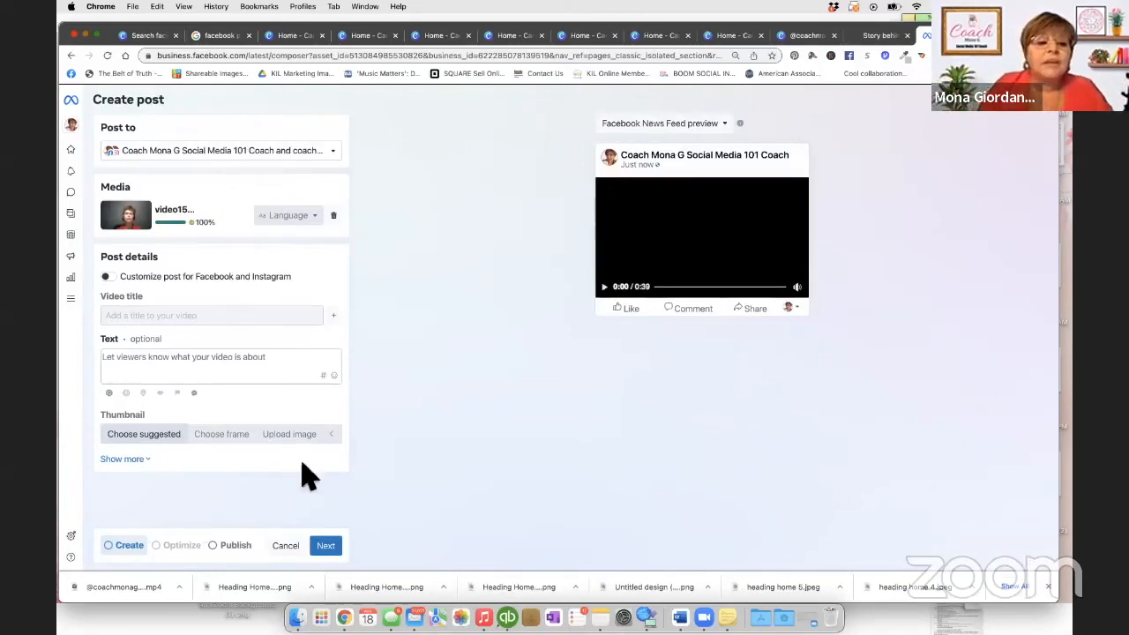
# Write "I love when a new client shares their experience of working with me!" as the post text, followed by a blank line.
pyautogui.moveTo(124, 313)
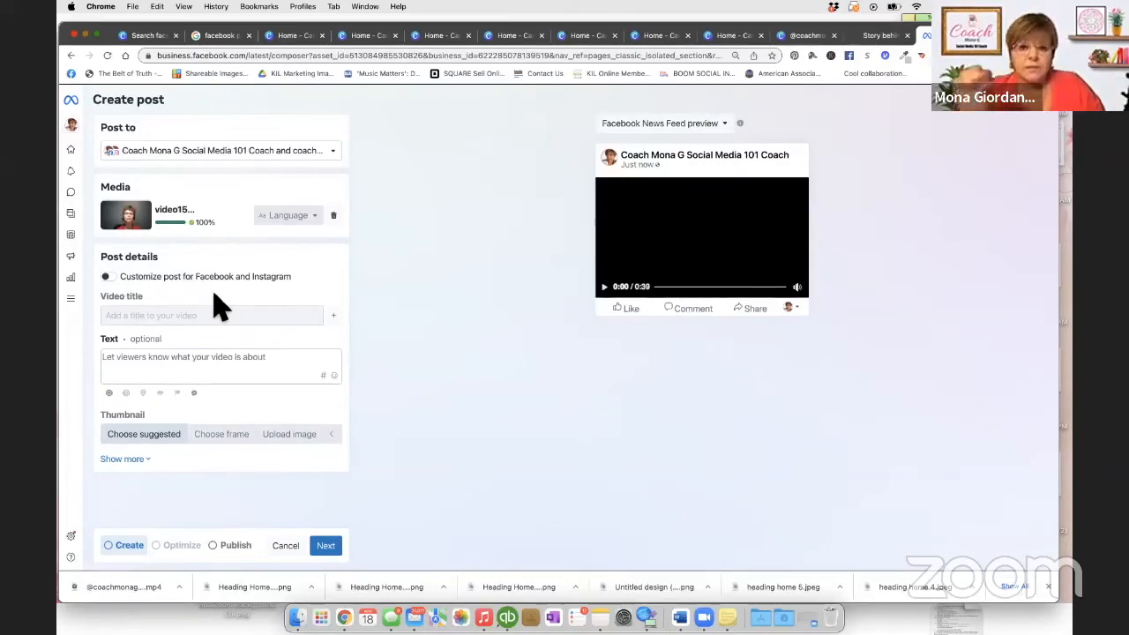
pyautogui.click(148, 367)
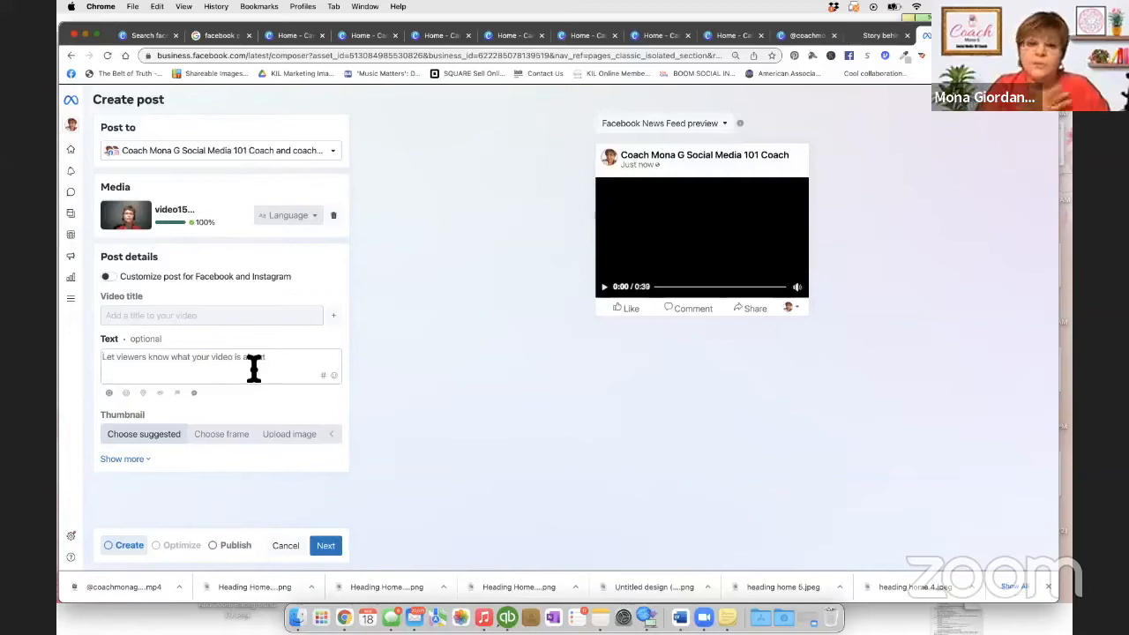
pyautogui.click(253, 369)
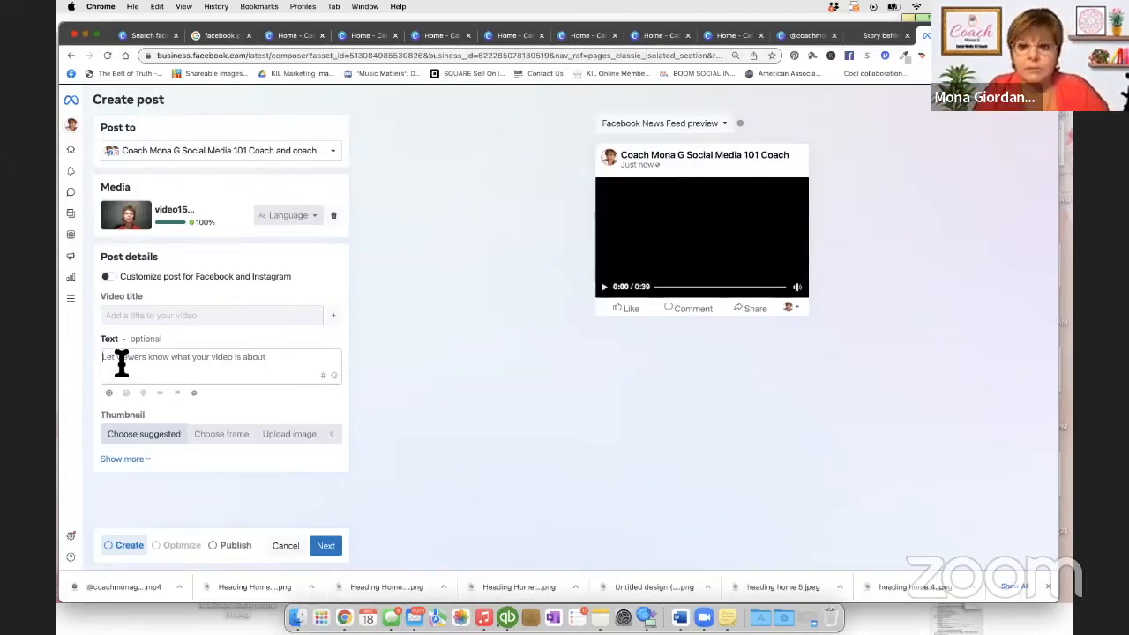
pyautogui.write('I')
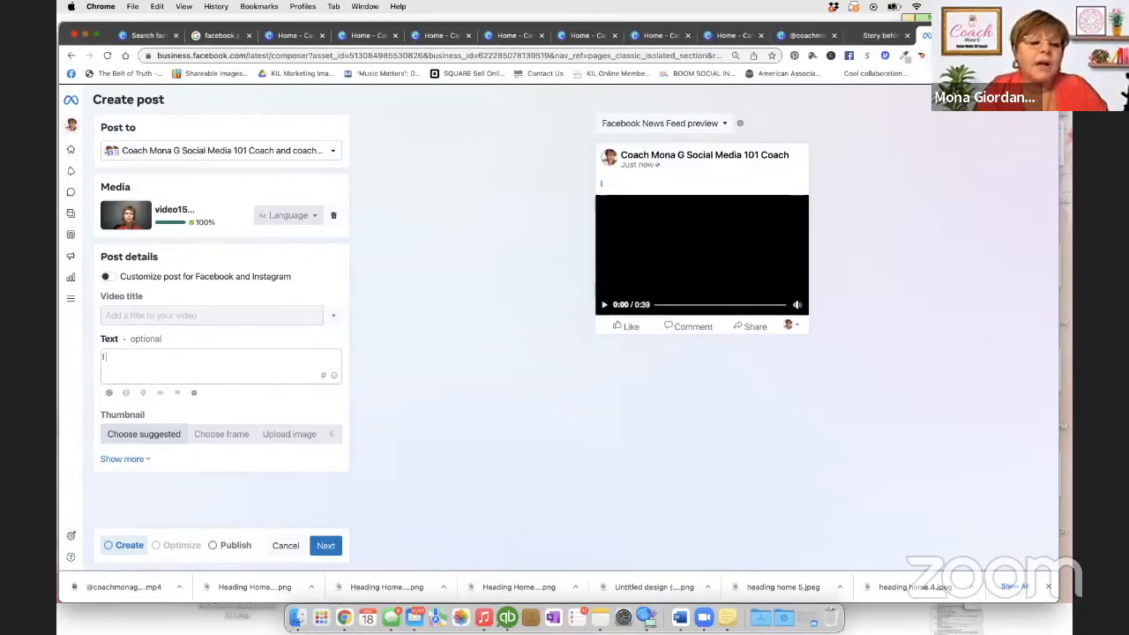
pyautogui.write(' love when ')
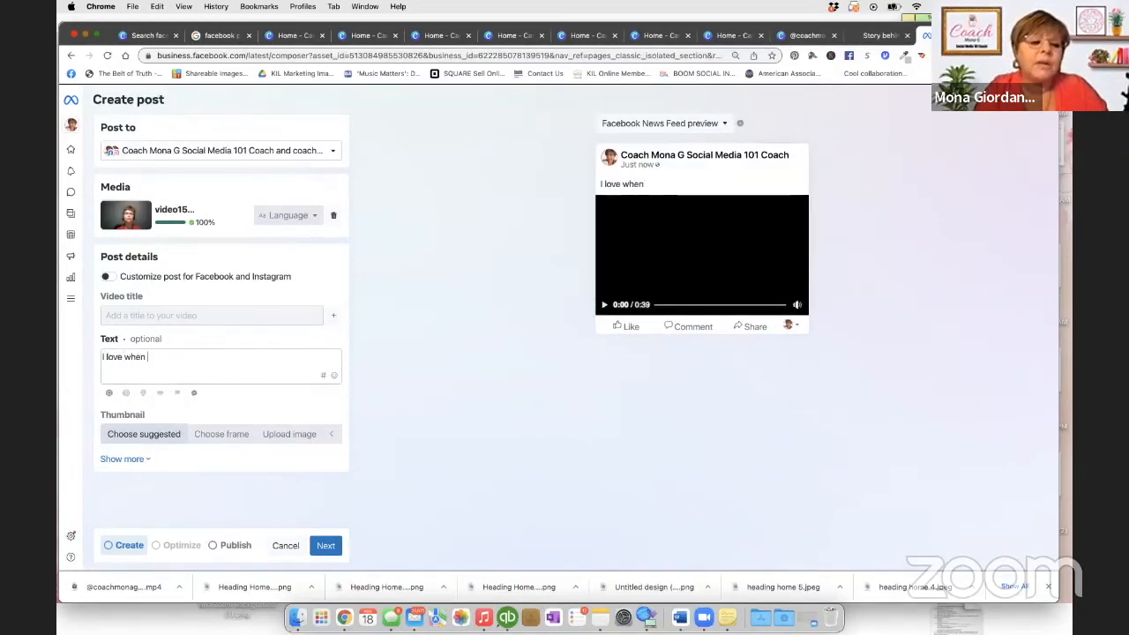
pyautogui.write('a new cli')
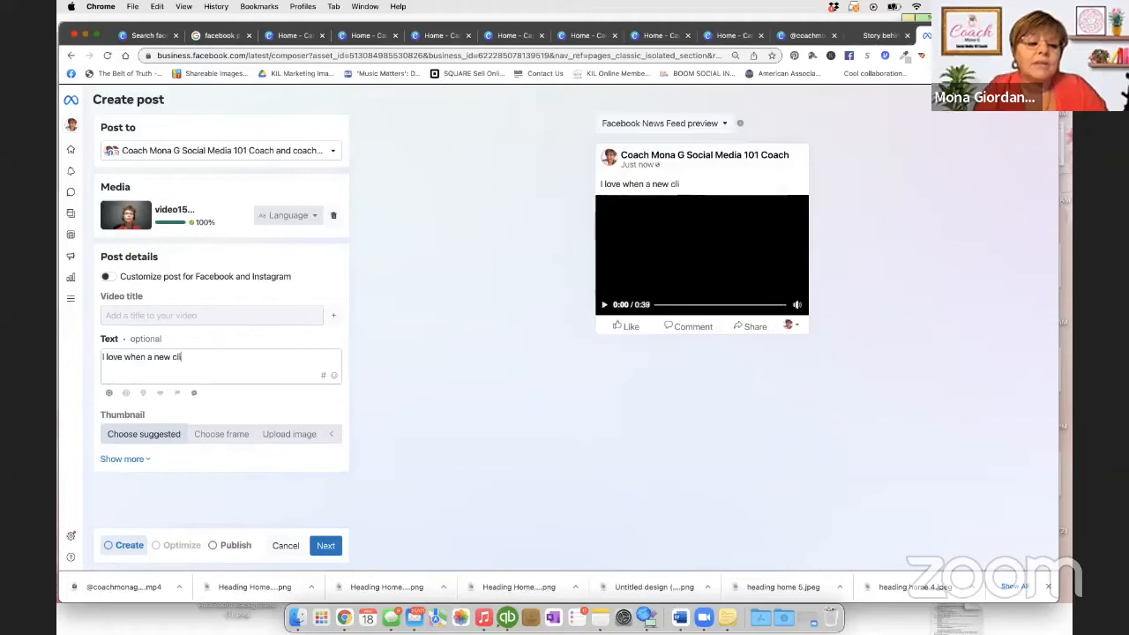
pyautogui.write('ent shares ')
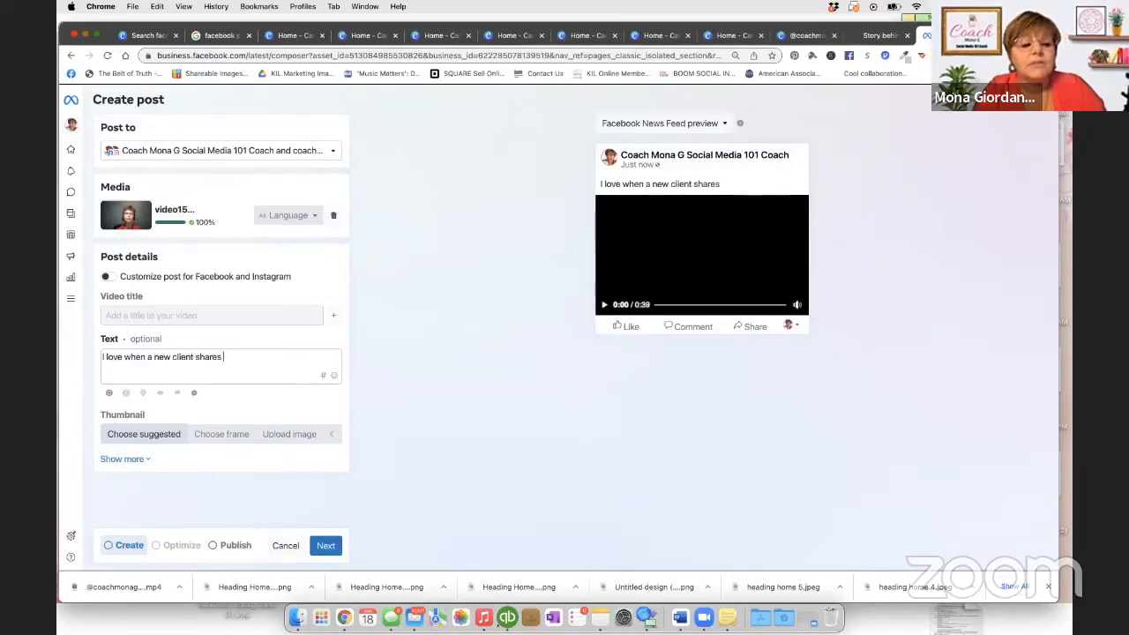
pyautogui.write('their e')
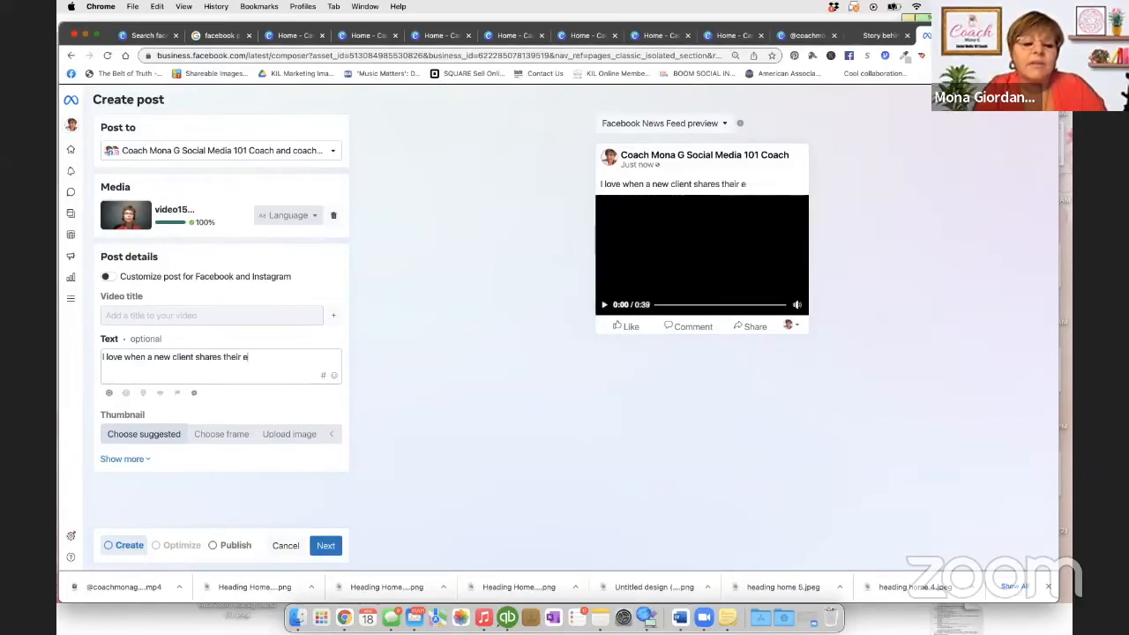
pyautogui.write('xperience of')
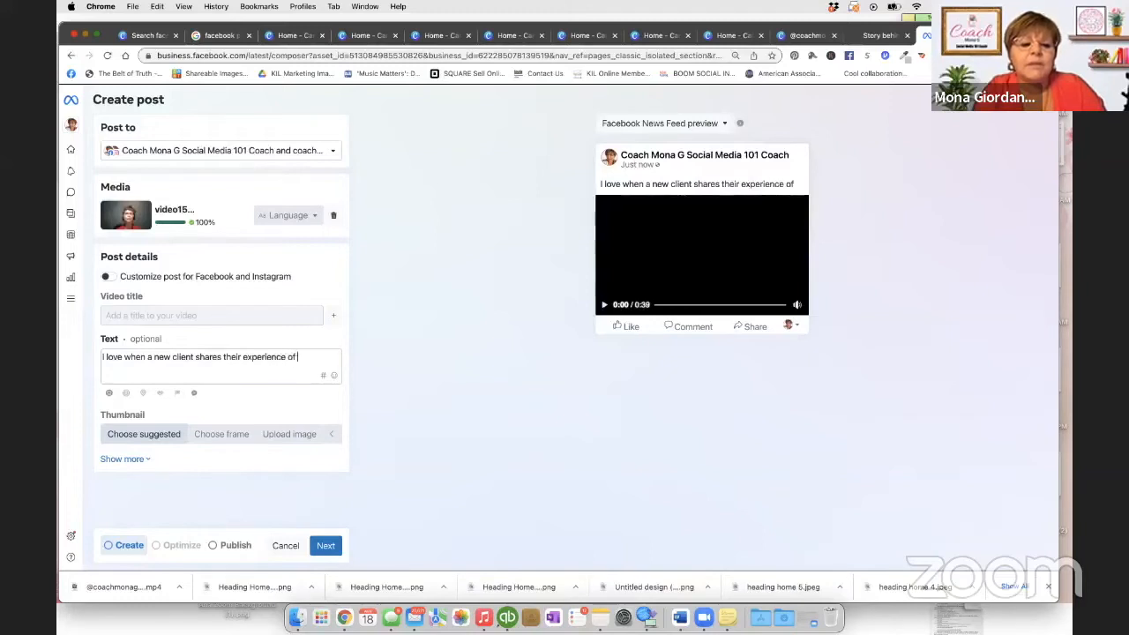
pyautogui.write(' working with')
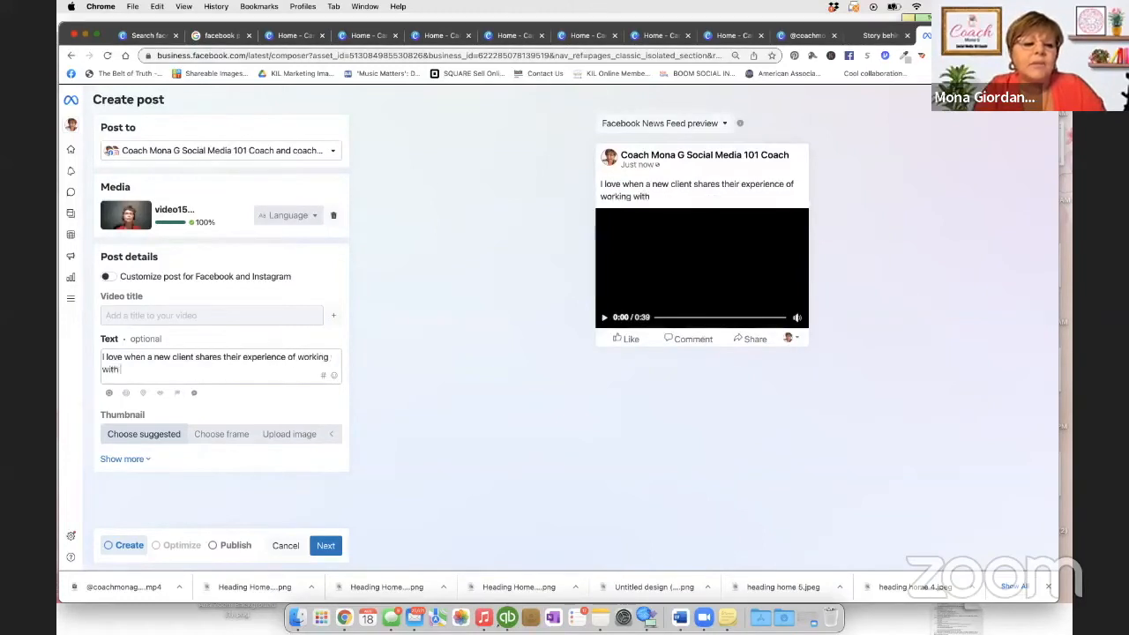
pyautogui.write(' me!')
pyautogui.press('Return')
pyautogui.press('Return')
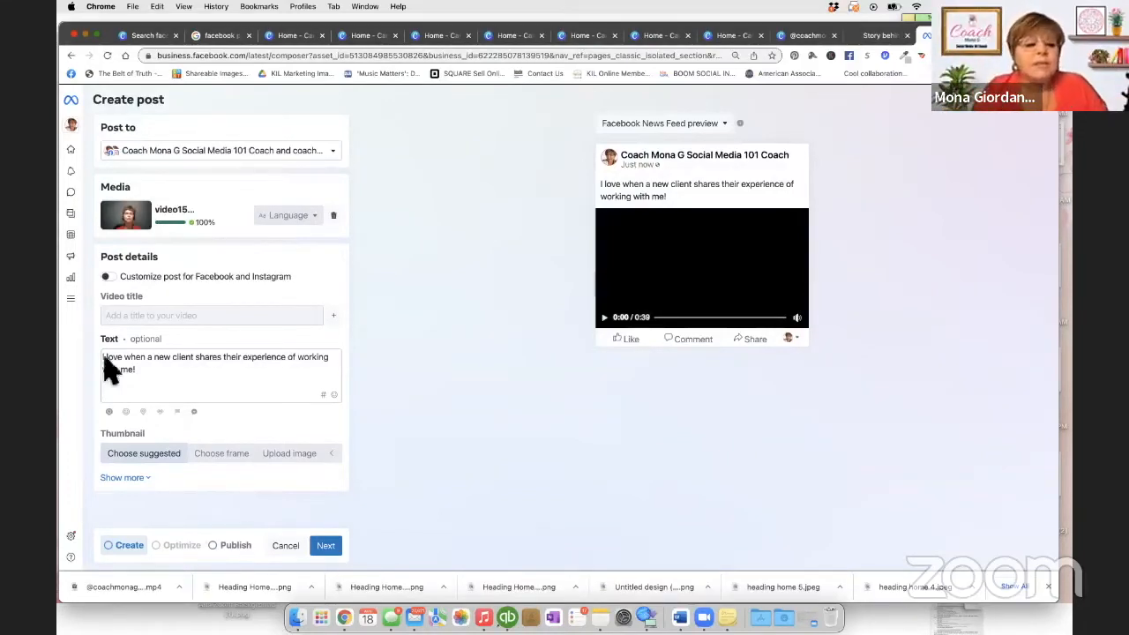
# Try a heart emoji at the very beginning of the post text, and remove it.
pyautogui.moveTo(113, 369)
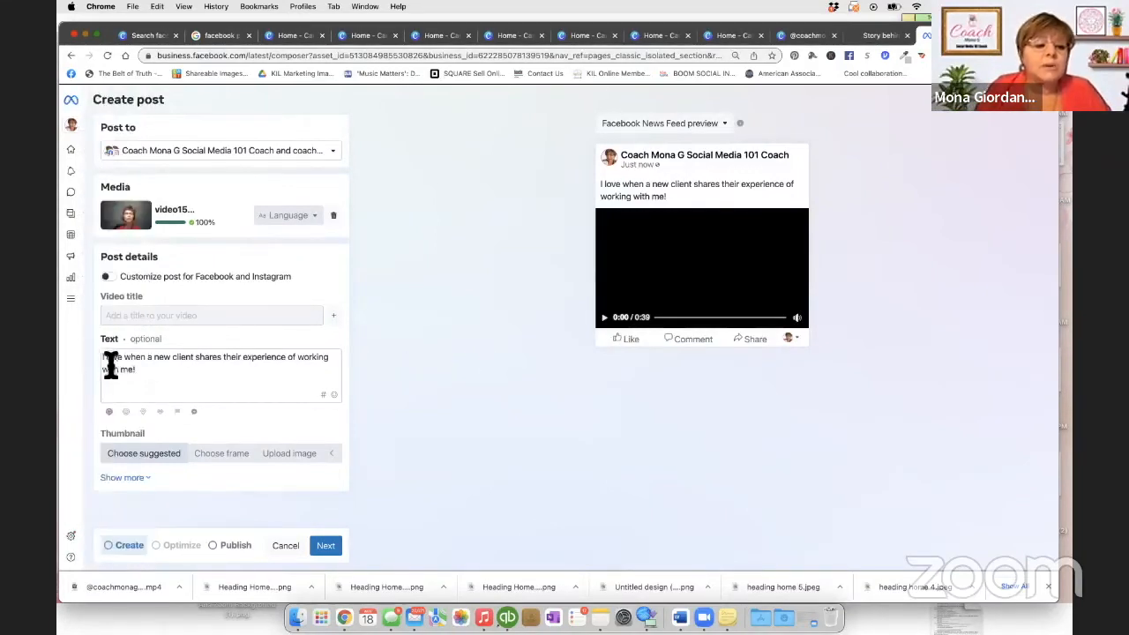
pyautogui.click(104, 357)
pyautogui.press('ctrl+super+space')
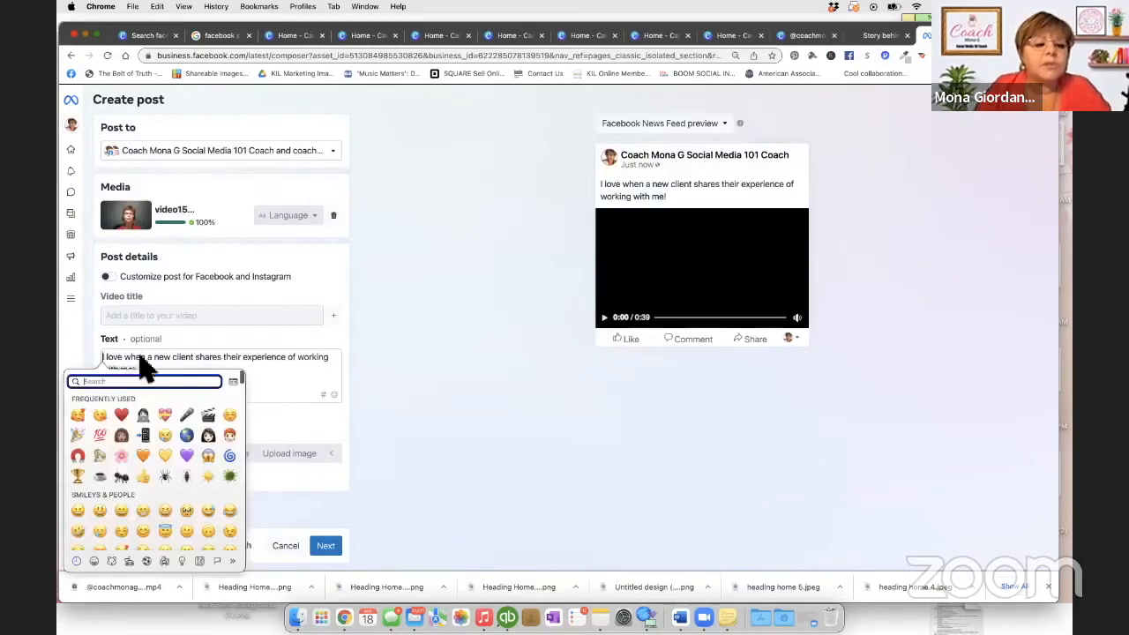
pyautogui.click(122, 414)
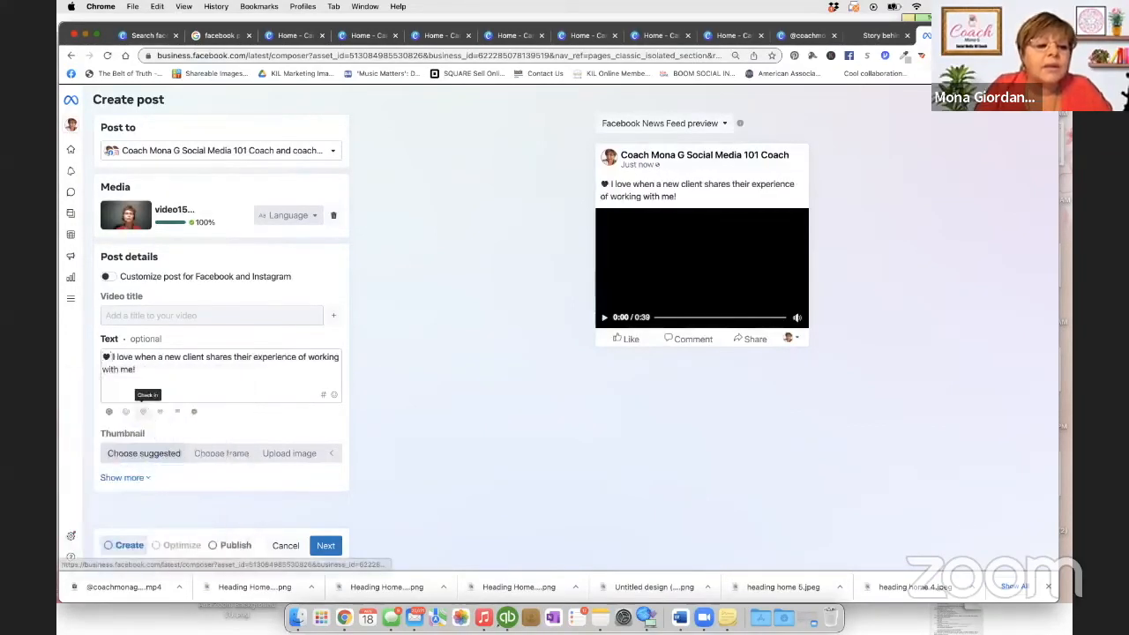
pyautogui.press('BackSpace')
pyautogui.press('BackSpace')
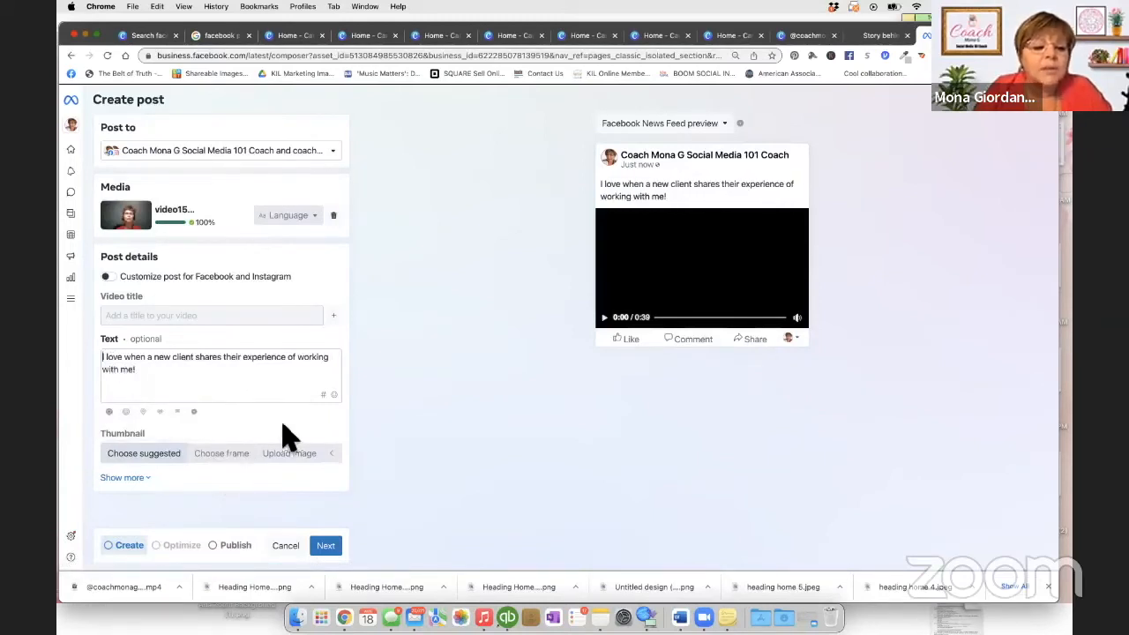
pyautogui.click(339, 398)
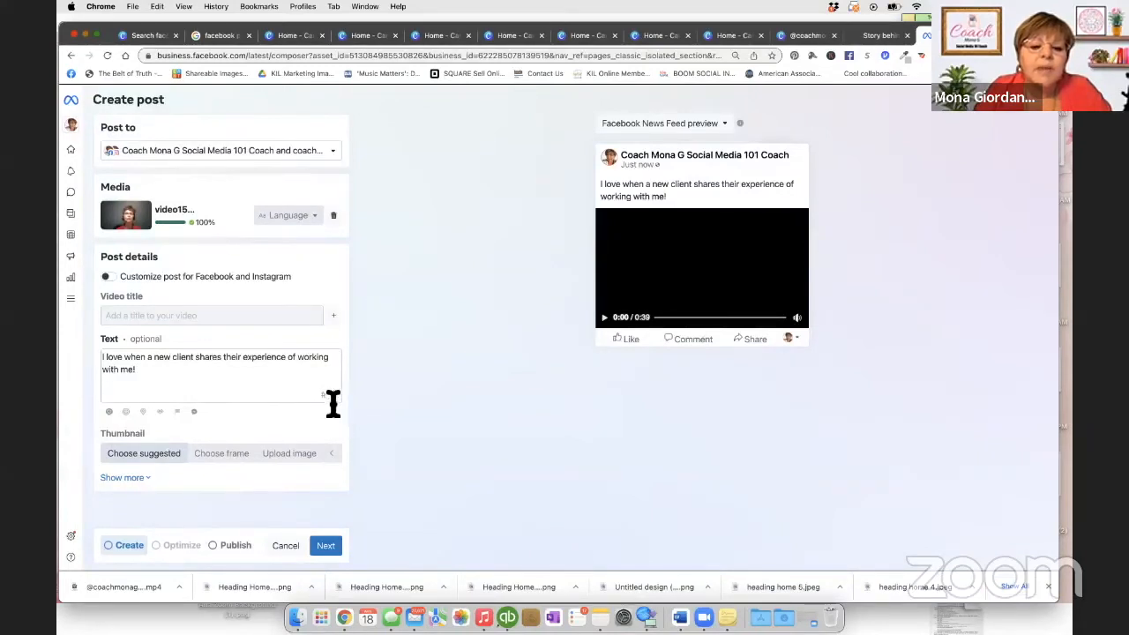
pyautogui.click(131, 418)
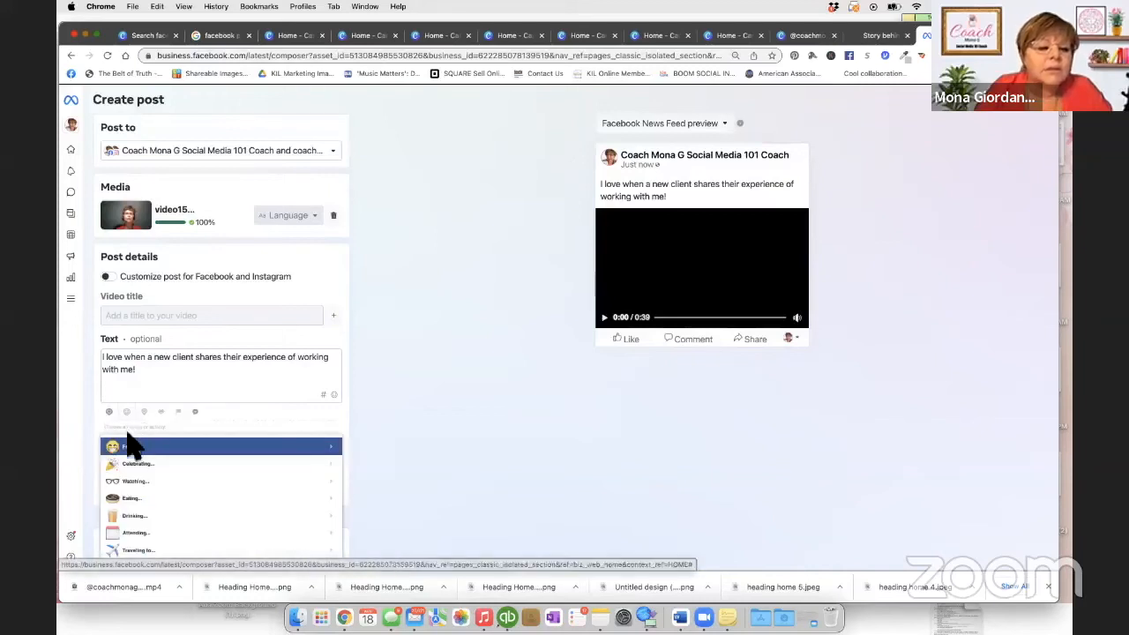
pyautogui.click(234, 407)
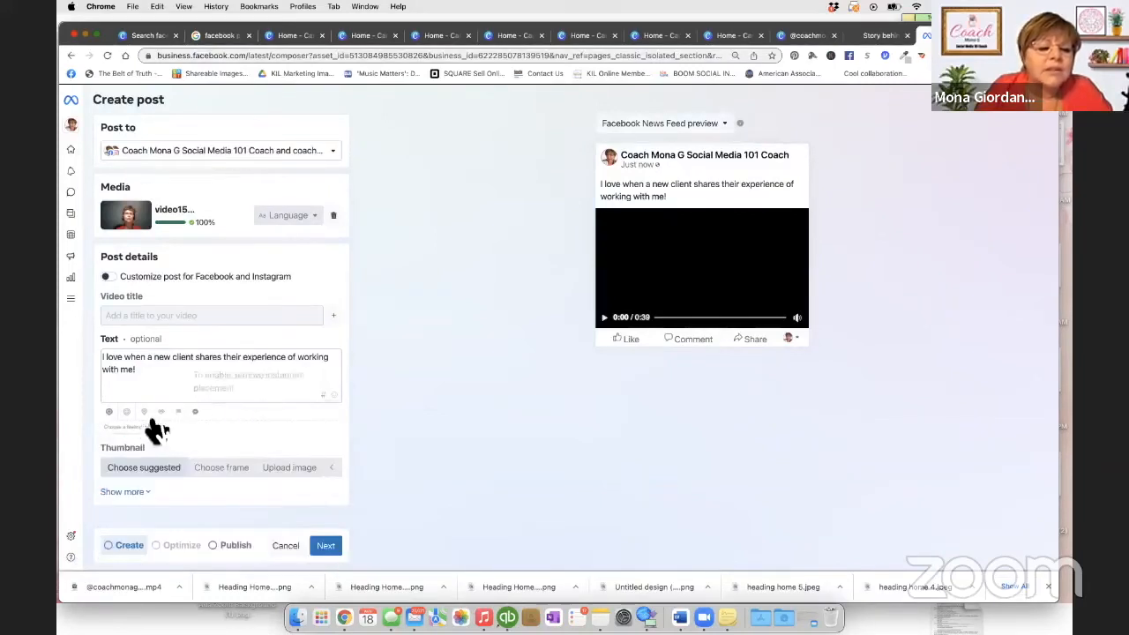
# Add a second paragraph to the post text reading "And today was extra special because this client @".
pyautogui.click(159, 377)
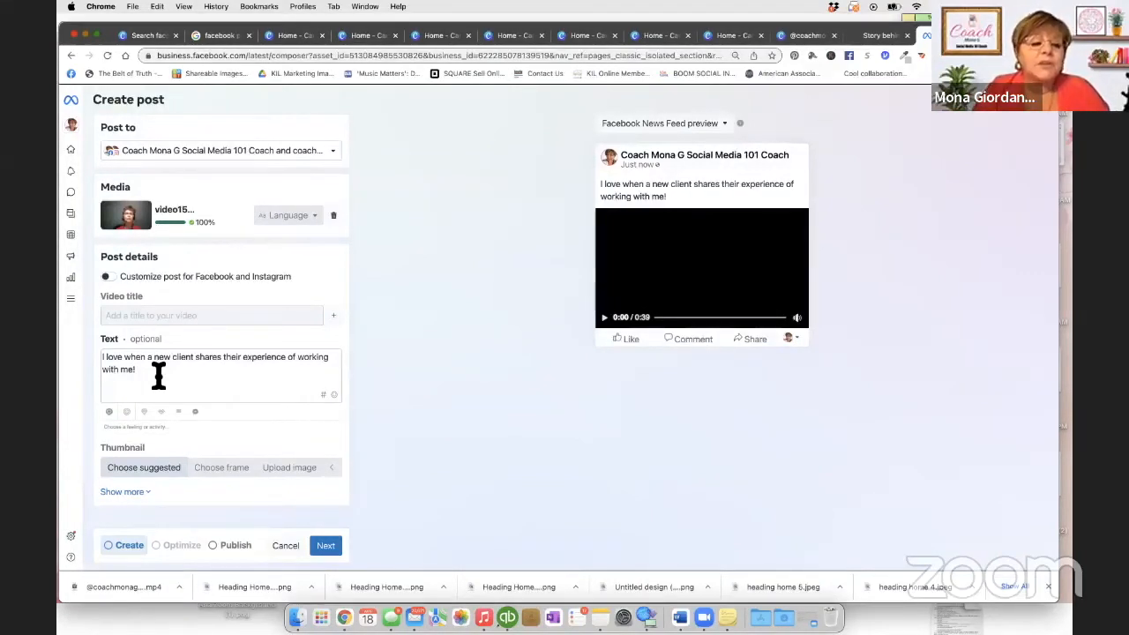
pyautogui.write('And today wa')
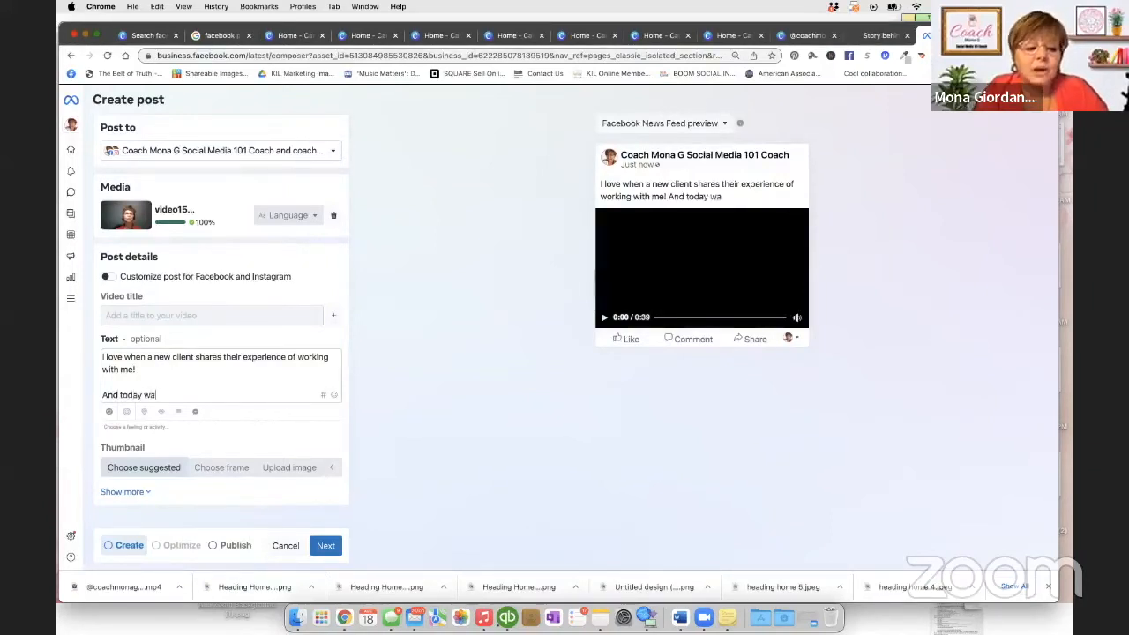
pyautogui.write('s ex')
pyautogui.press('BackSpace')
pyautogui.press('BackSpace')
pyautogui.write('extra')
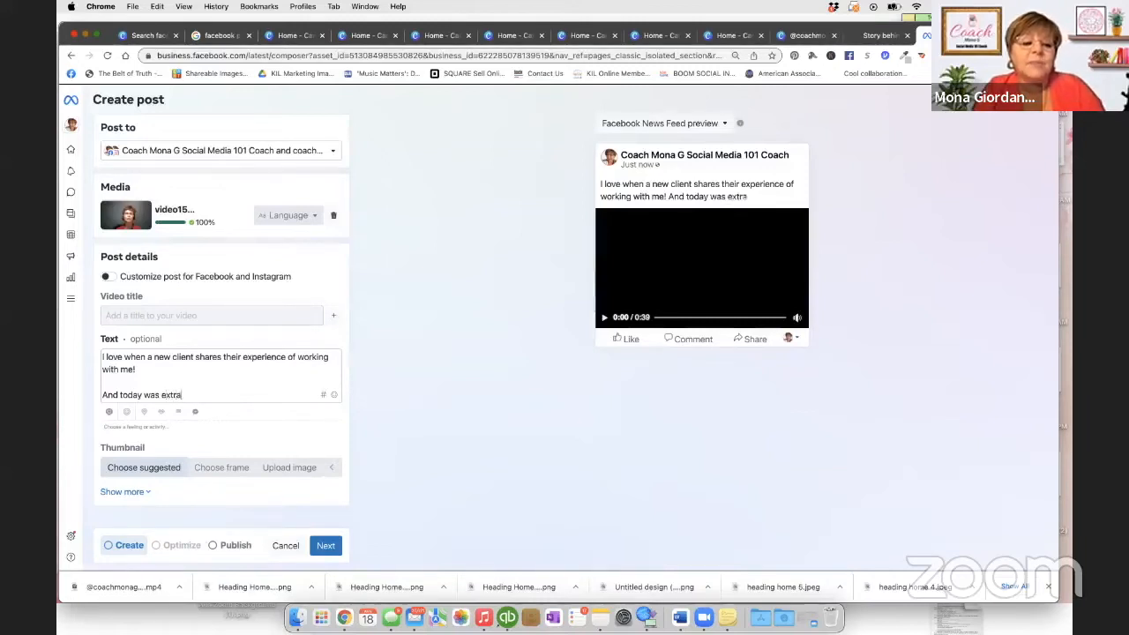
pyautogui.write(' speaci')
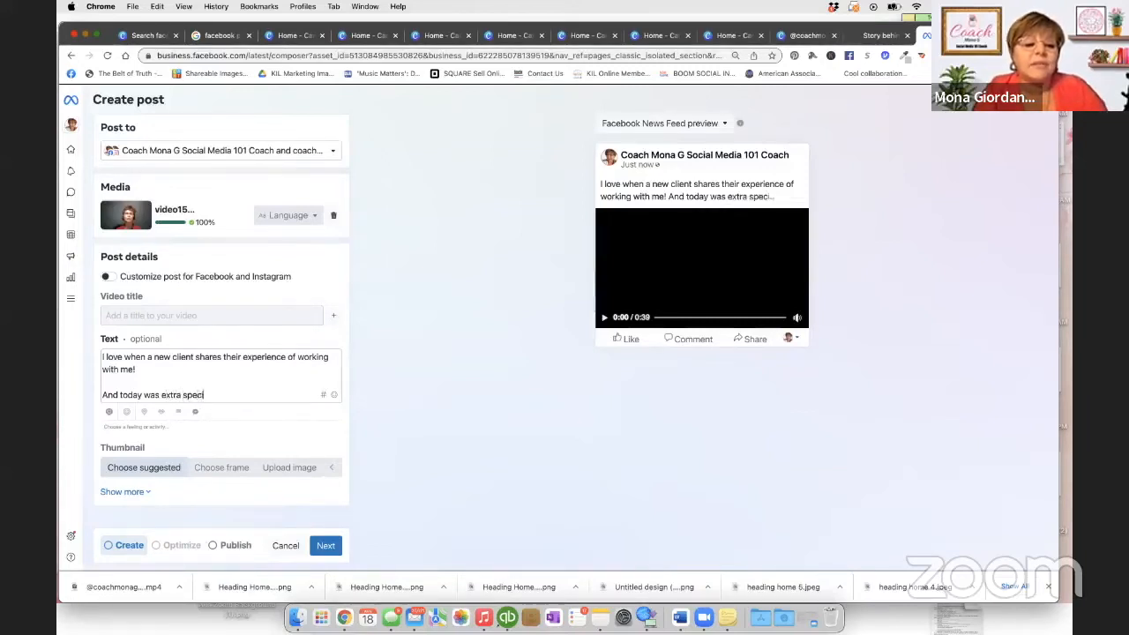
pyautogui.write('al because')
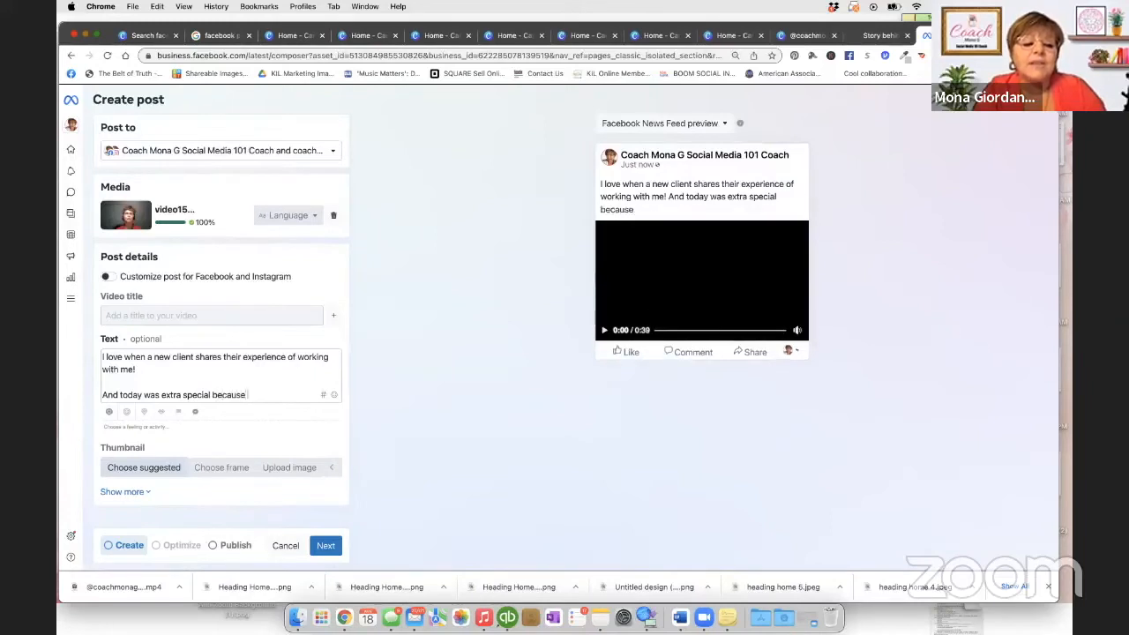
pyautogui.write(' this cl')
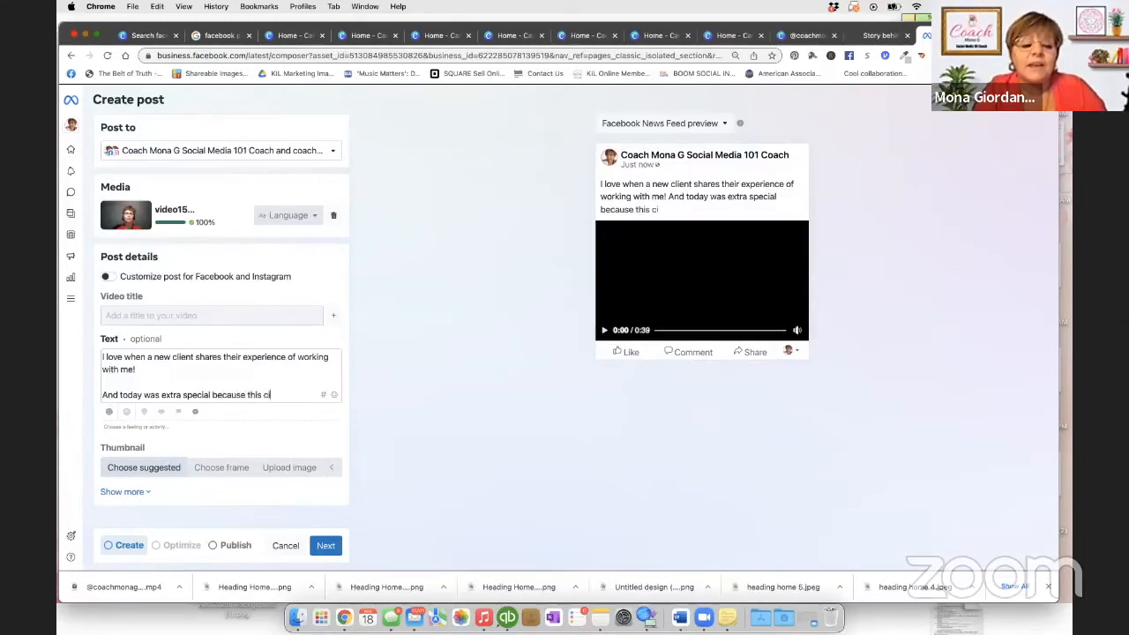
pyautogui.write('ine')
pyautogui.press('BackSpace')
pyautogui.press('BackSpace')
pyautogui.press('BackSpace')
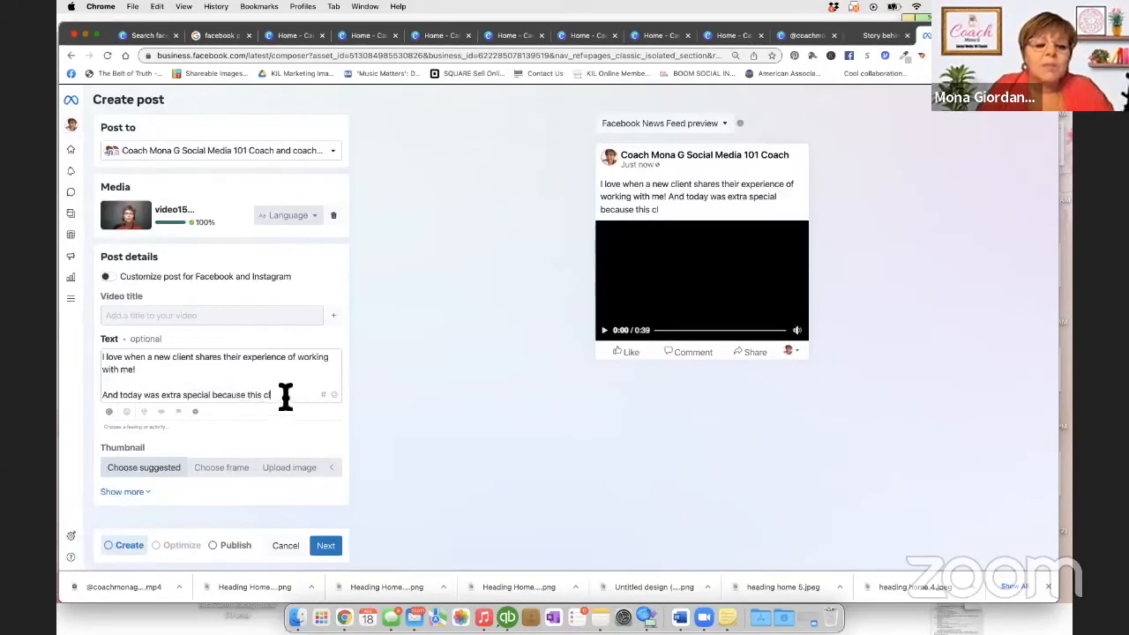
pyautogui.write('ient @')
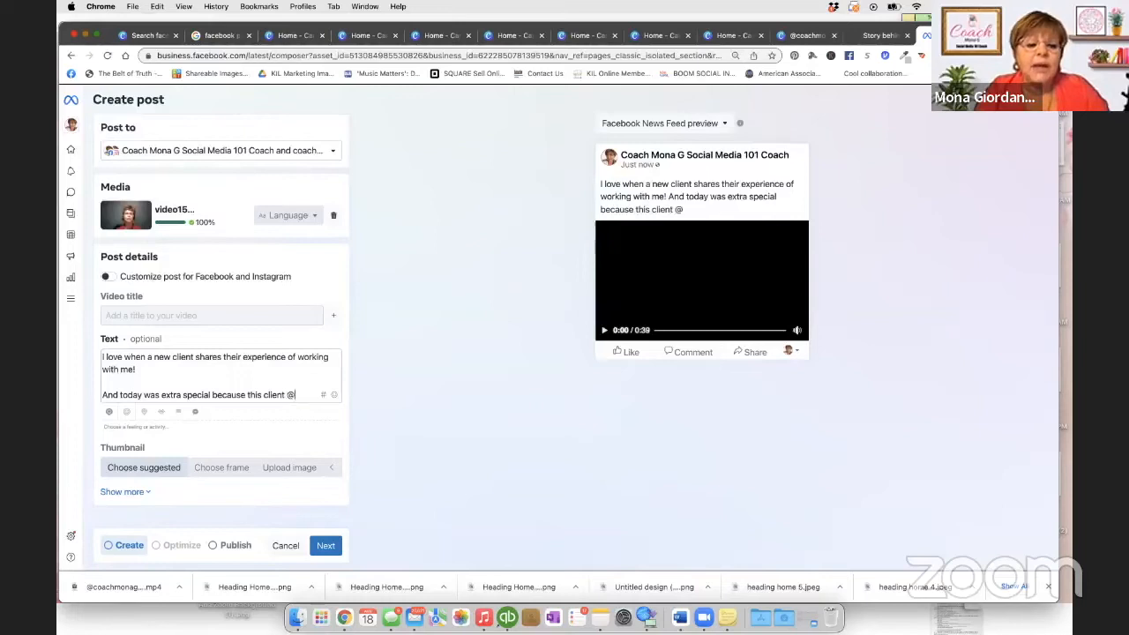
pyautogui.write('mari')
pyautogui.press('BackSpace')
pyautogui.press('BackSpace')
pyautogui.press('BackSpace')
pyautogui.press('BackSpace')
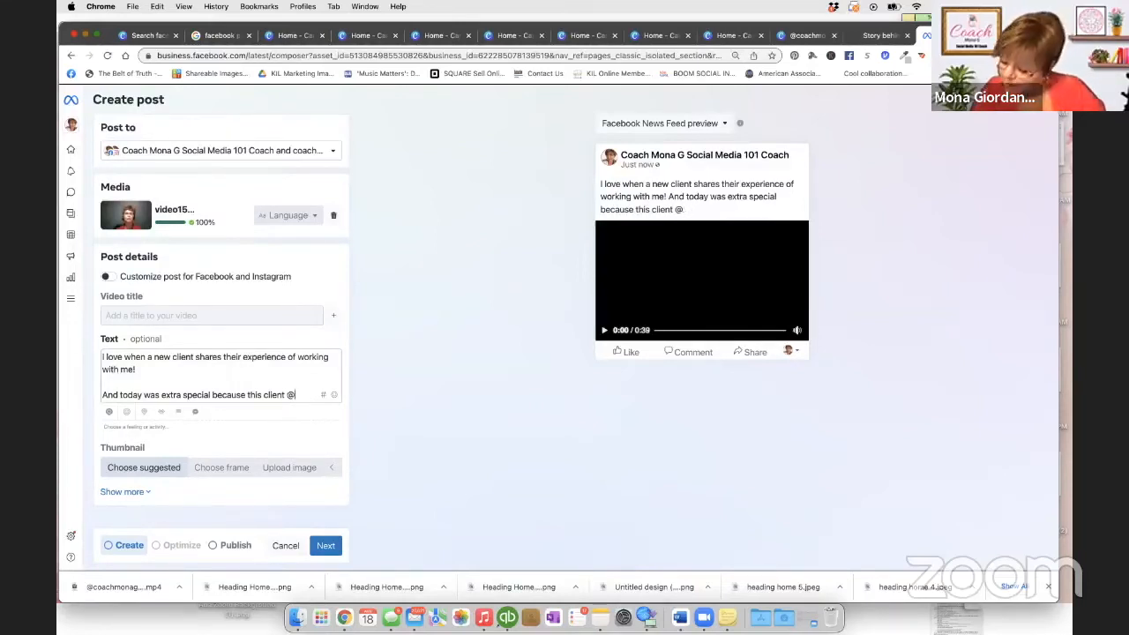
pyautogui.write('headn')
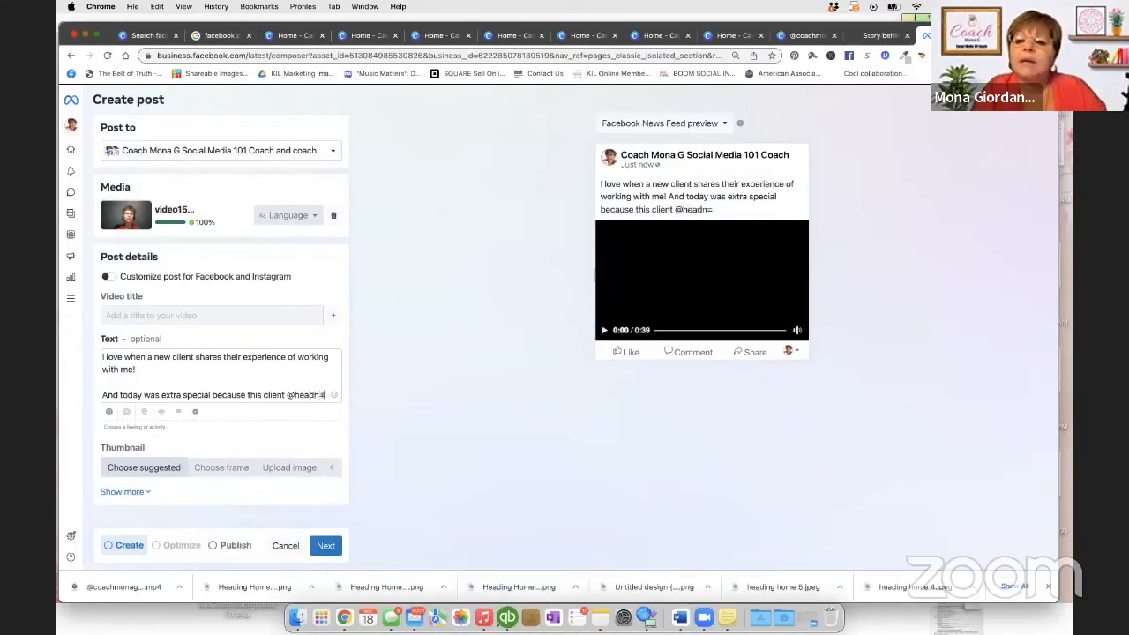
pyautogui.press('BackSpace')
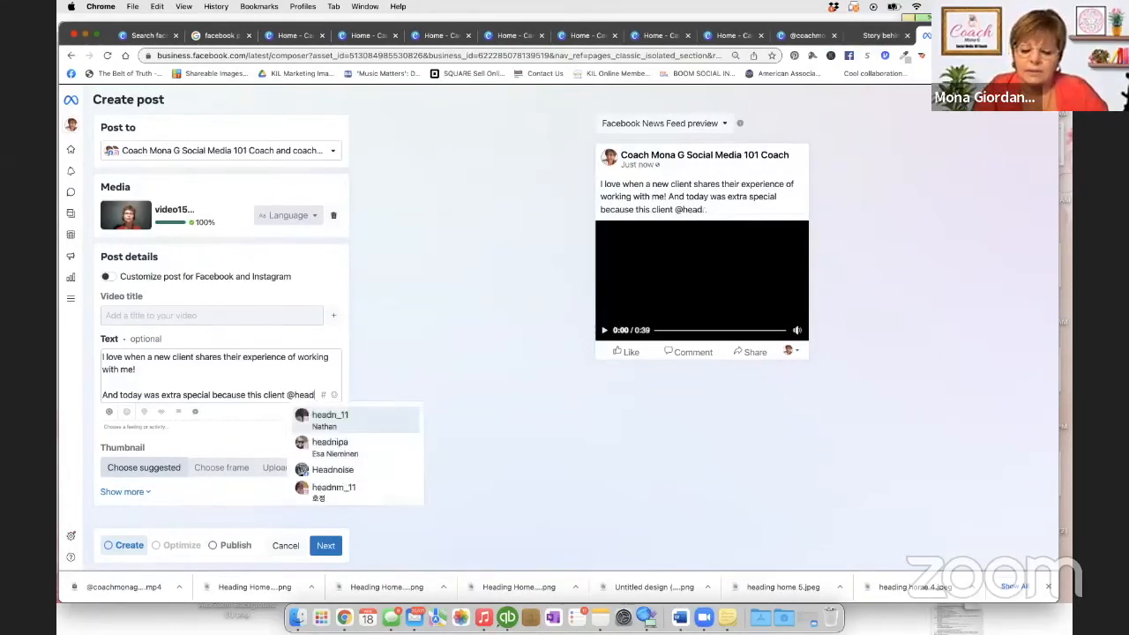
pyautogui.write('inghome')
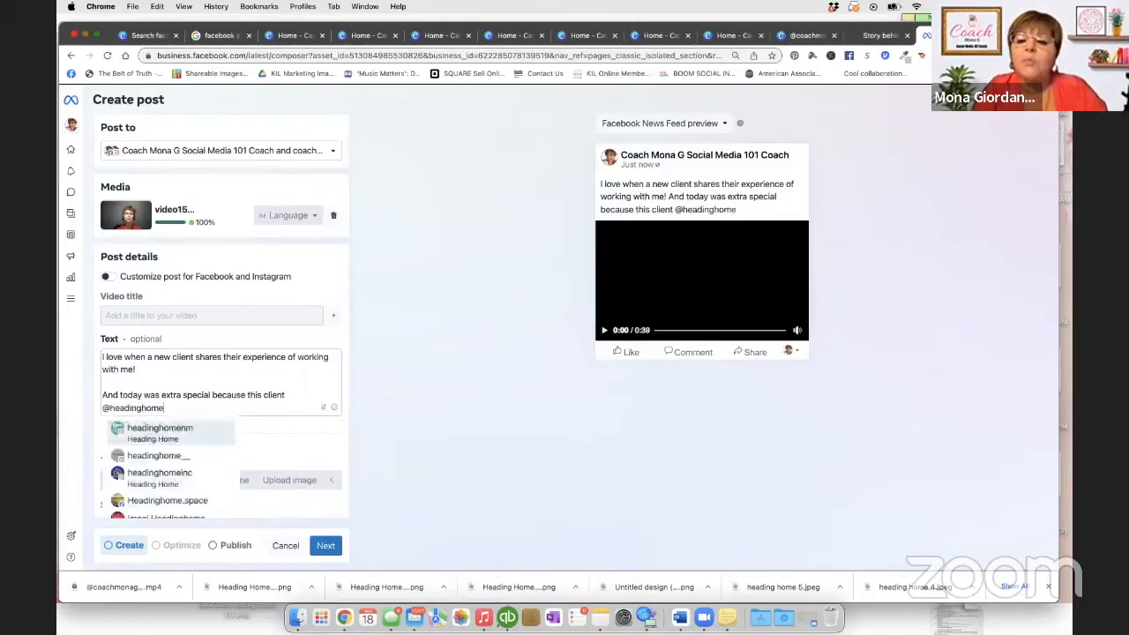
pyautogui.write('minsit')
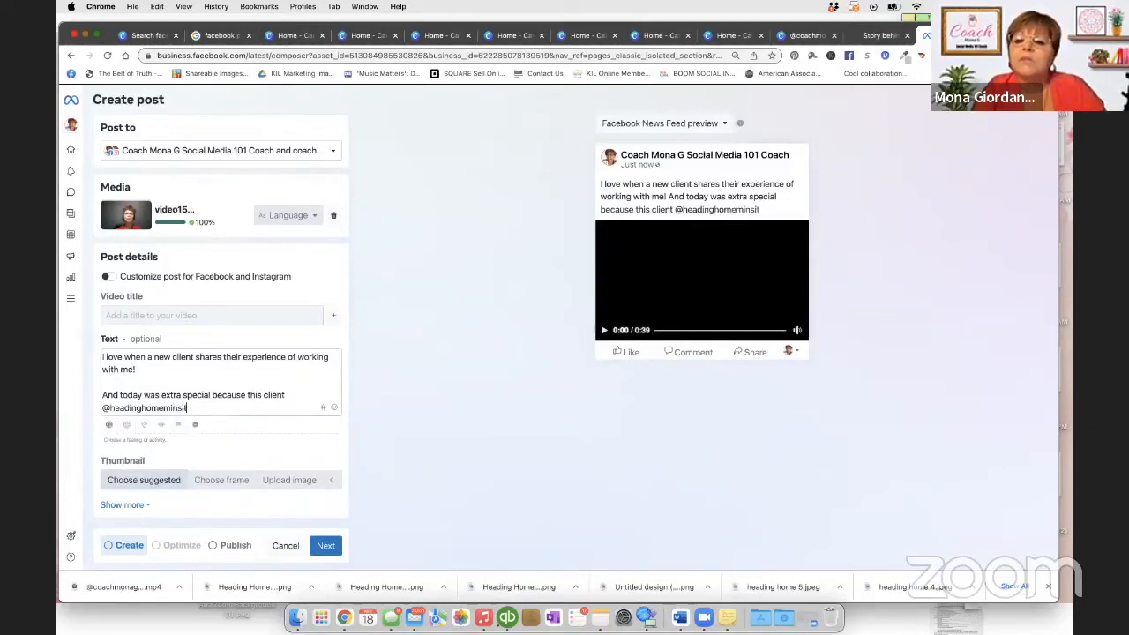
pyautogui.press('BackSpace')
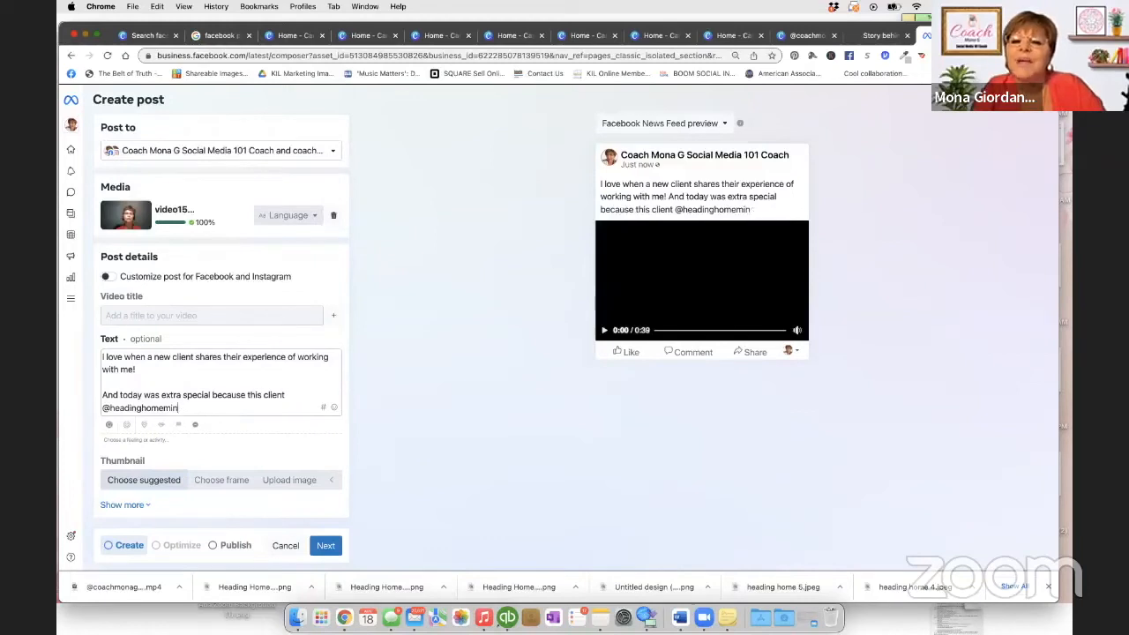
pyautogui.write('isties')
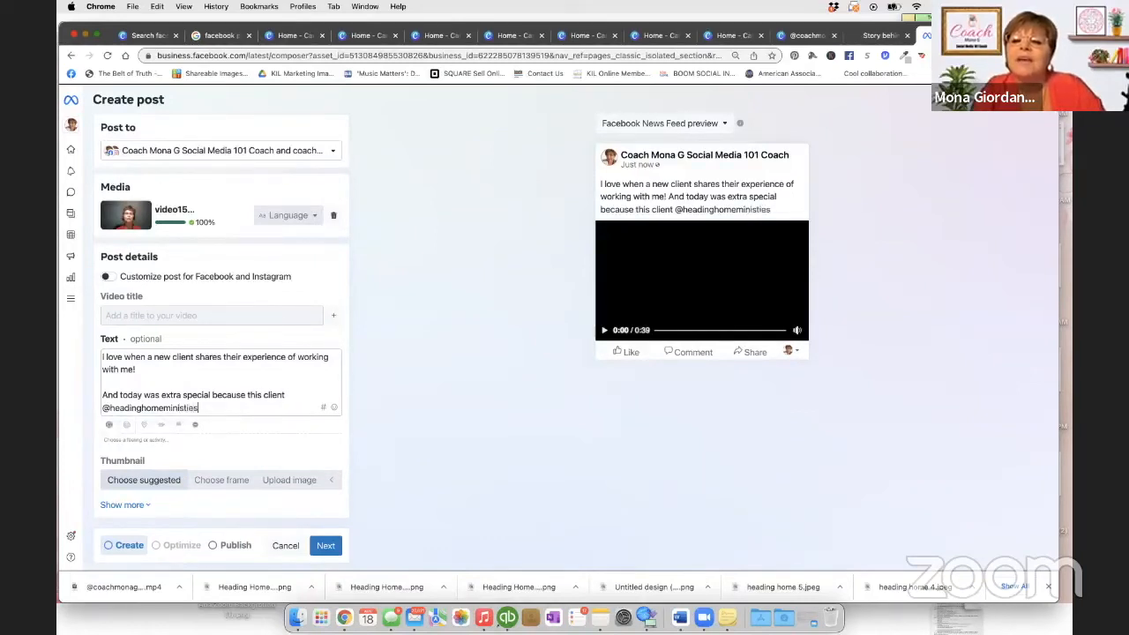
pyautogui.write('llc')
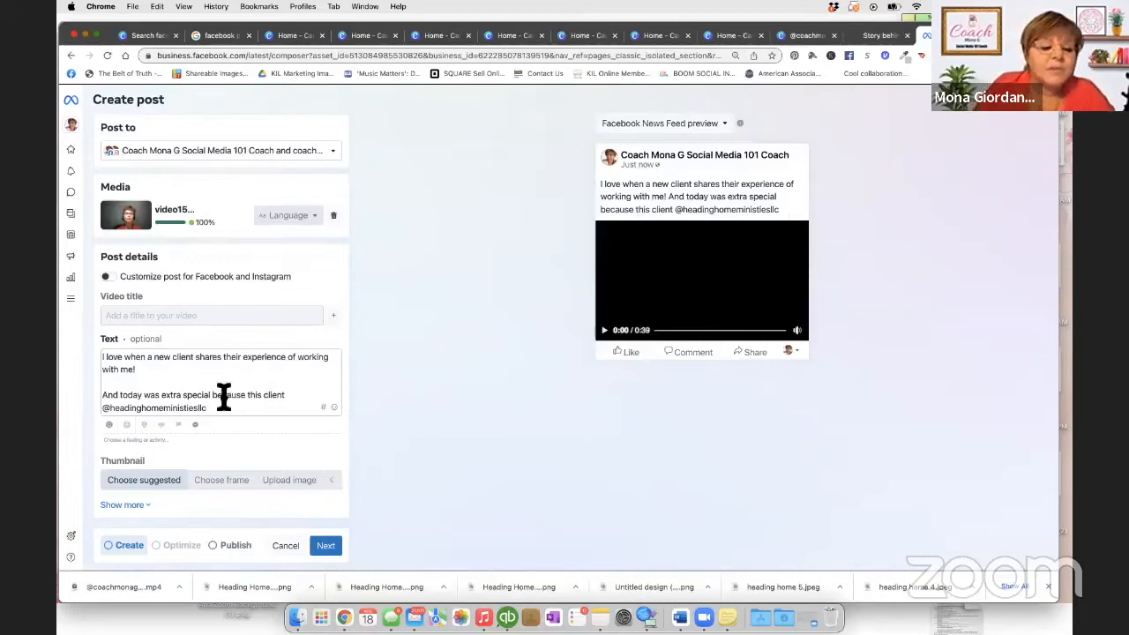
# Finish the second paragraph with "was my 1200th Follower!!! So exciting!!!" and leave a blank line below it.
pyautogui.write('was')
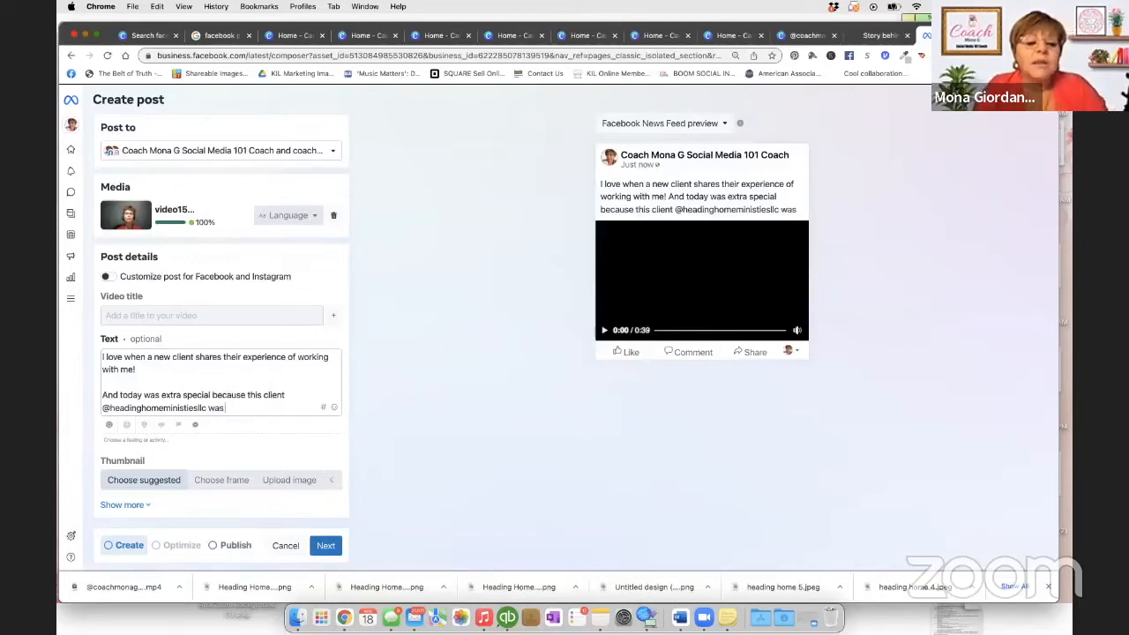
pyautogui.write(' my 120')
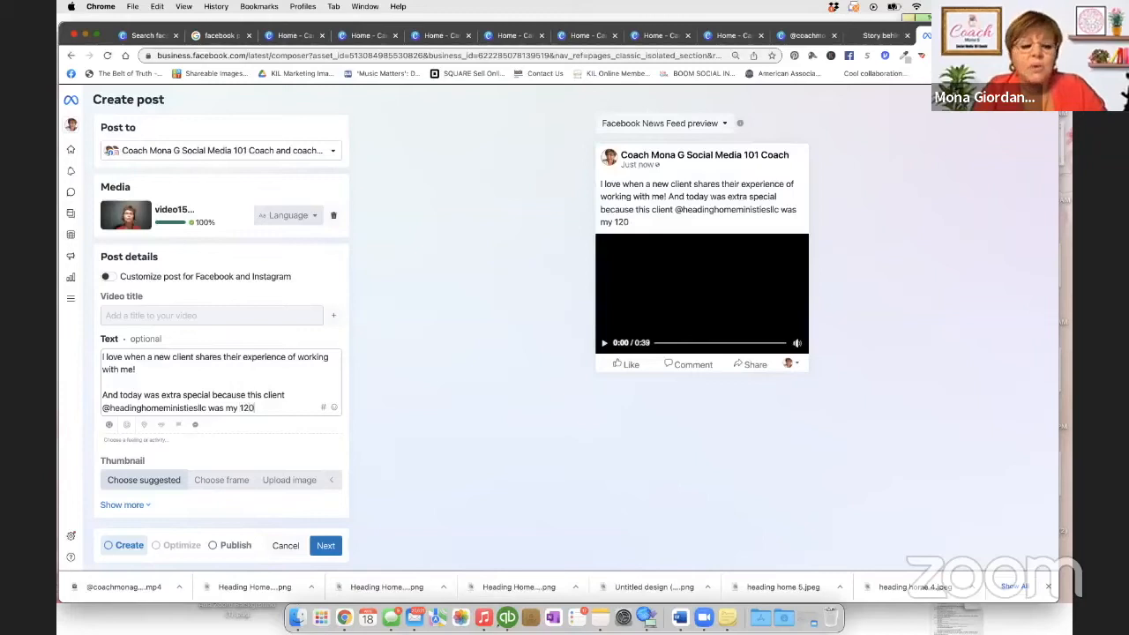
pyautogui.write('0th Follower!!! So exciting')
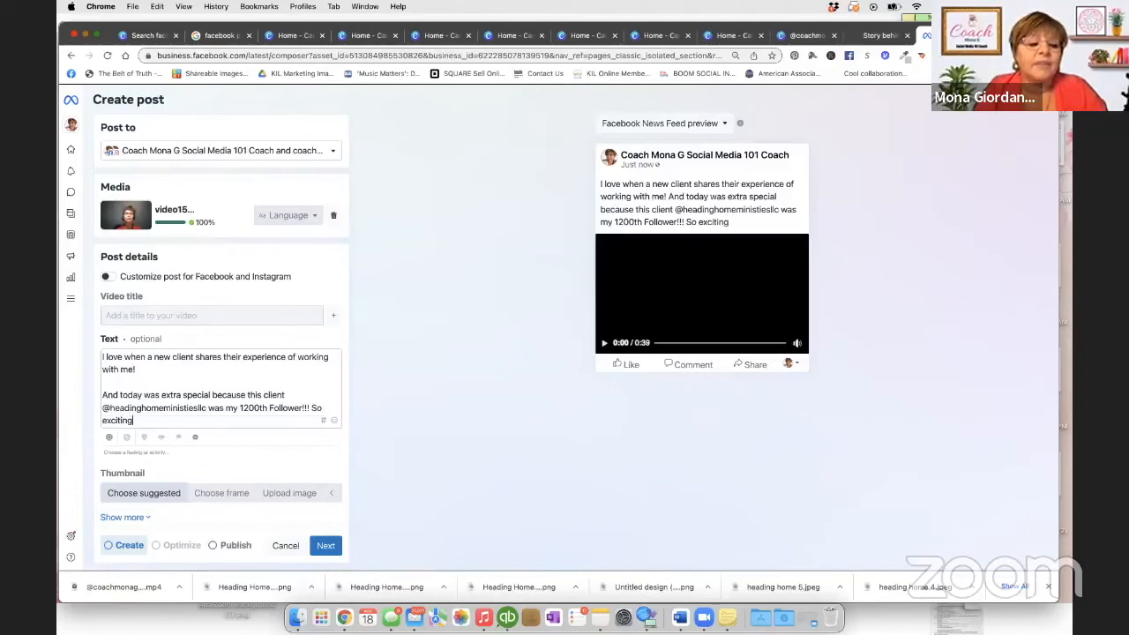
pyautogui.write('!!!')
pyautogui.press('Return')
pyautogui.press('Return')
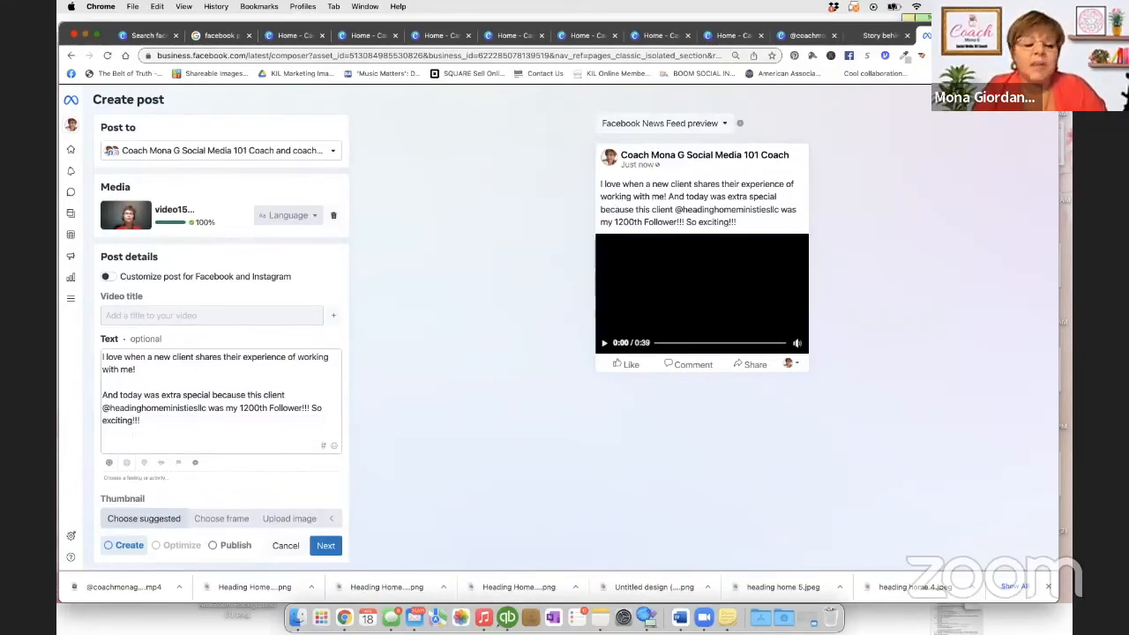
# Start a third paragraph in the post text with "Be sure to ask all of your clients for a testimonial, or".
pyautogui.write('Be su')
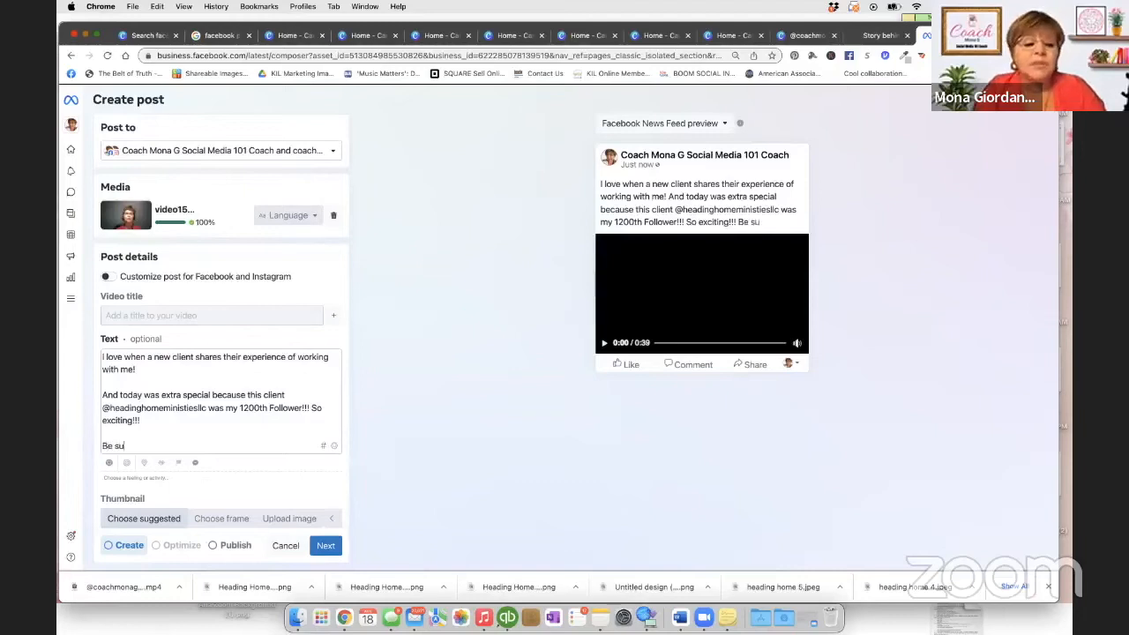
pyautogui.write('re to ask ')
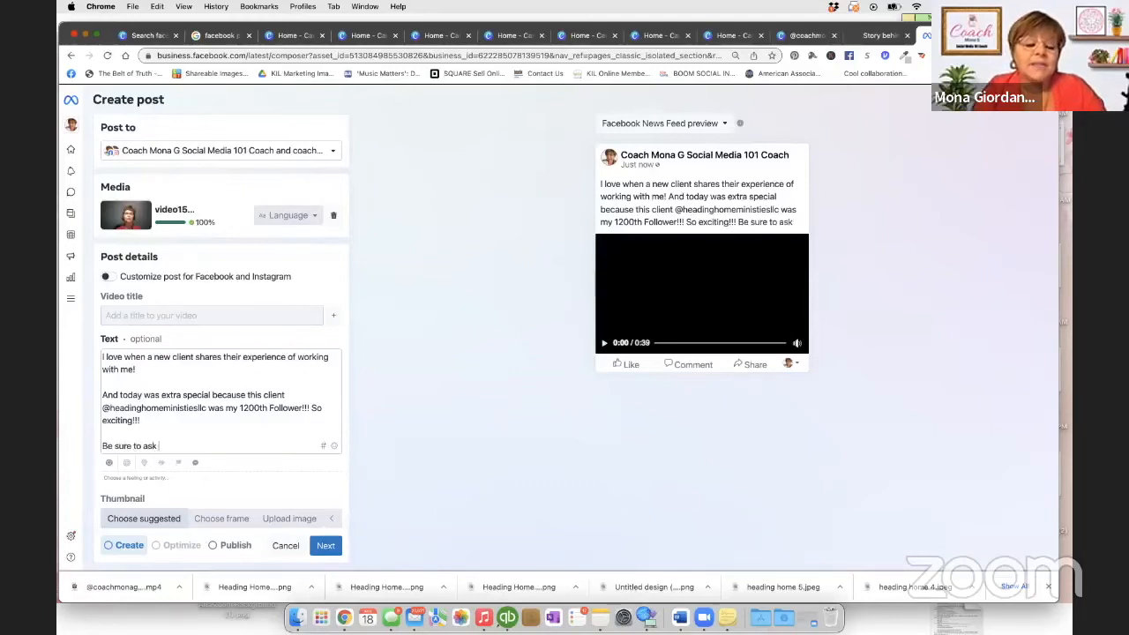
pyautogui.write('all of your c')
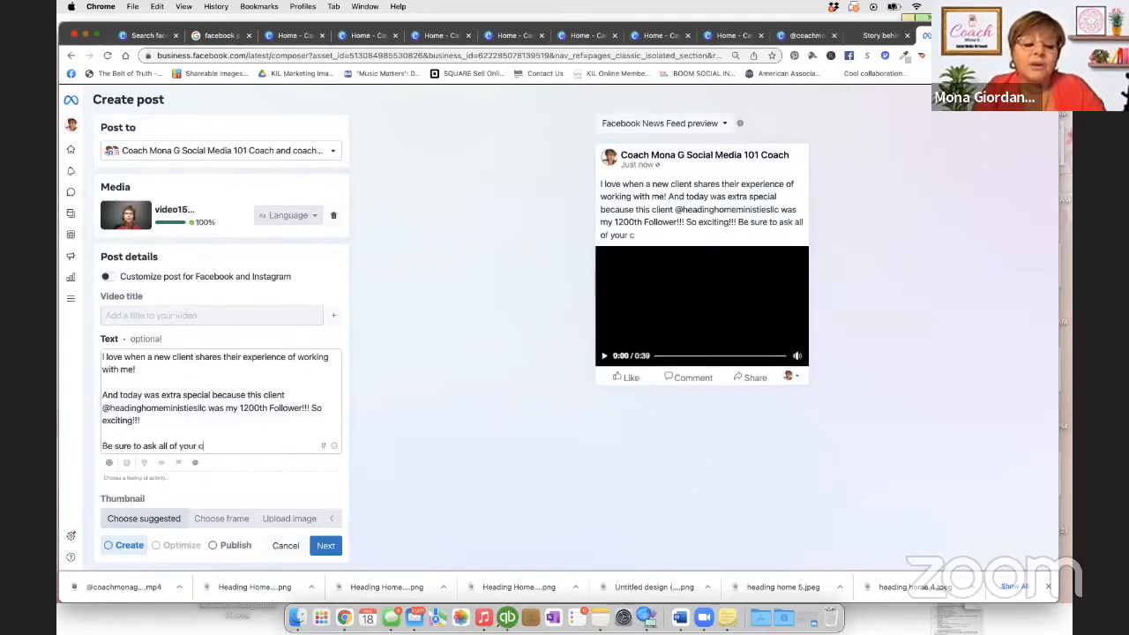
pyautogui.write('lients for a')
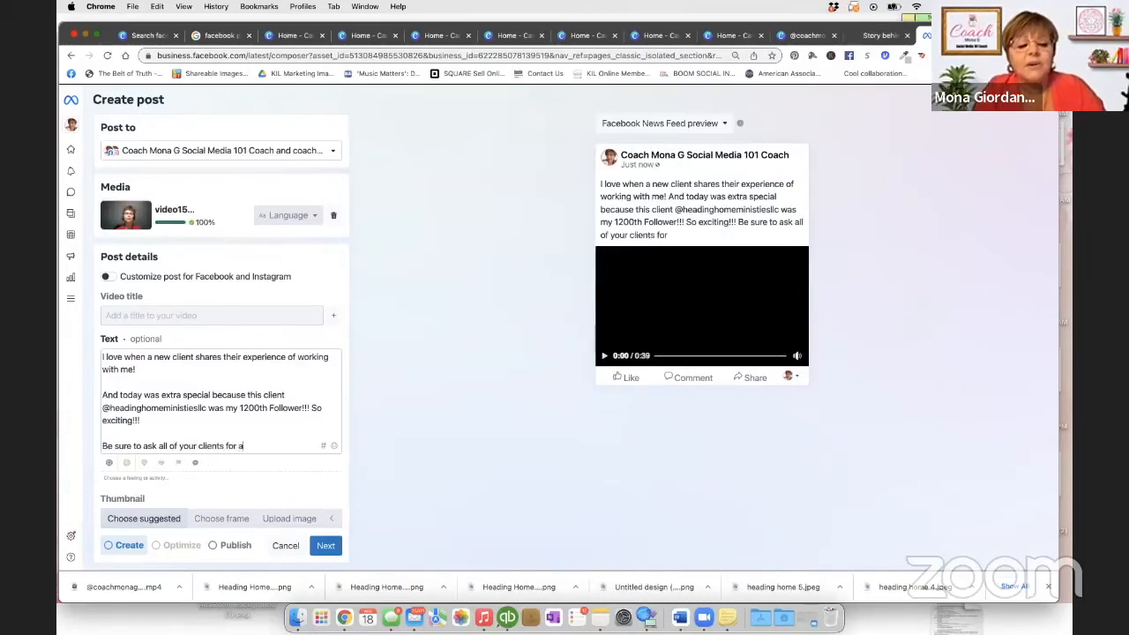
pyautogui.write(' testim')
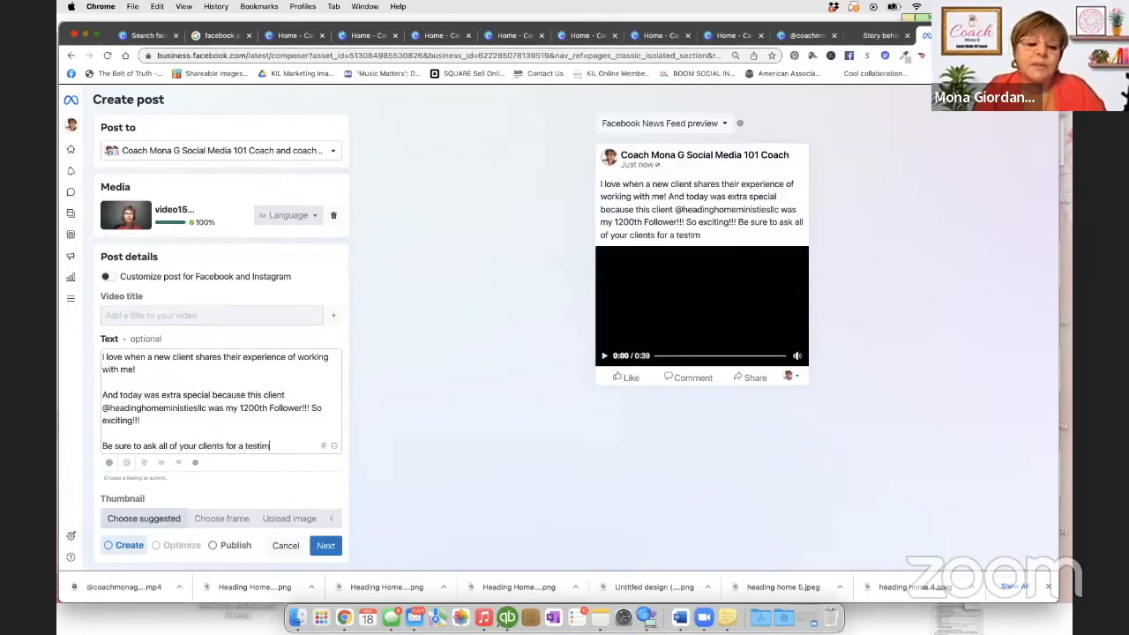
pyautogui.write('onial, or at')
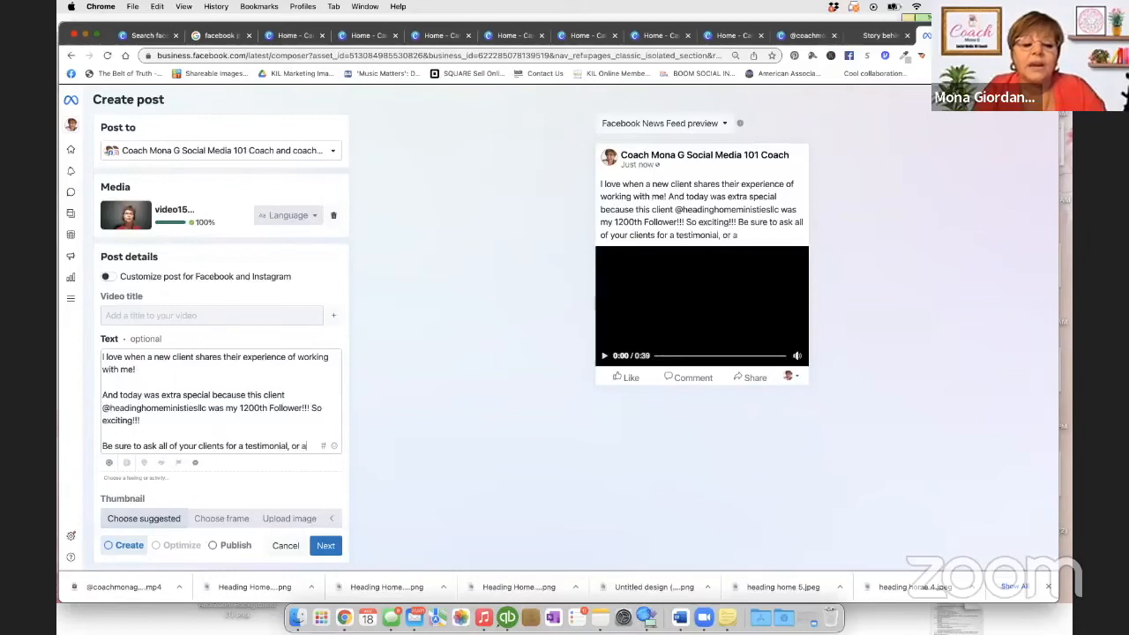
# Continue the third paragraph's sentence with "a video testimonial, such as this one".
pyautogui.press('BackSpace')
pyautogui.press('BackSpace')
pyautogui.press('BackSpace')
pyautogui.press('BackSpace')
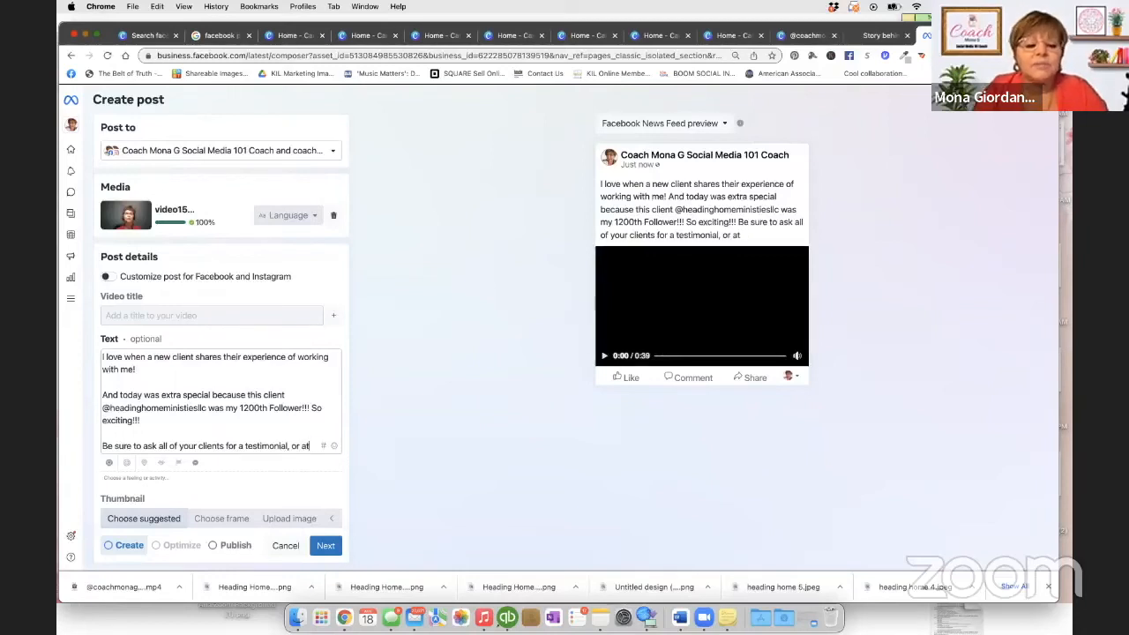
pyautogui.write('a ved')
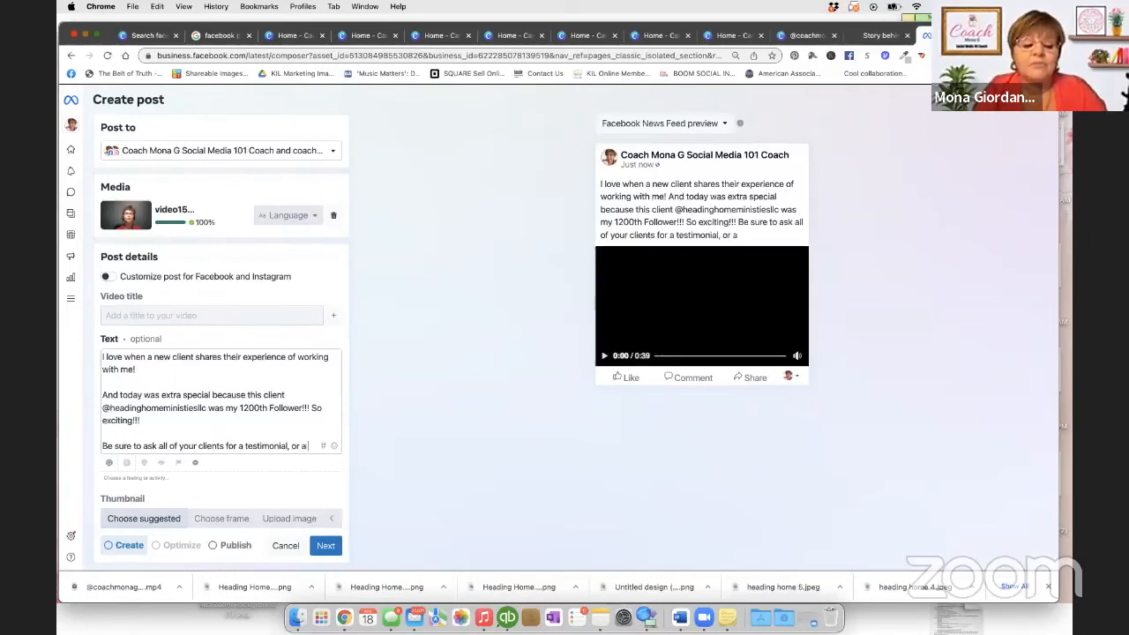
pyautogui.press('BackSpace')
pyautogui.press('BackSpace')
pyautogui.write('id')
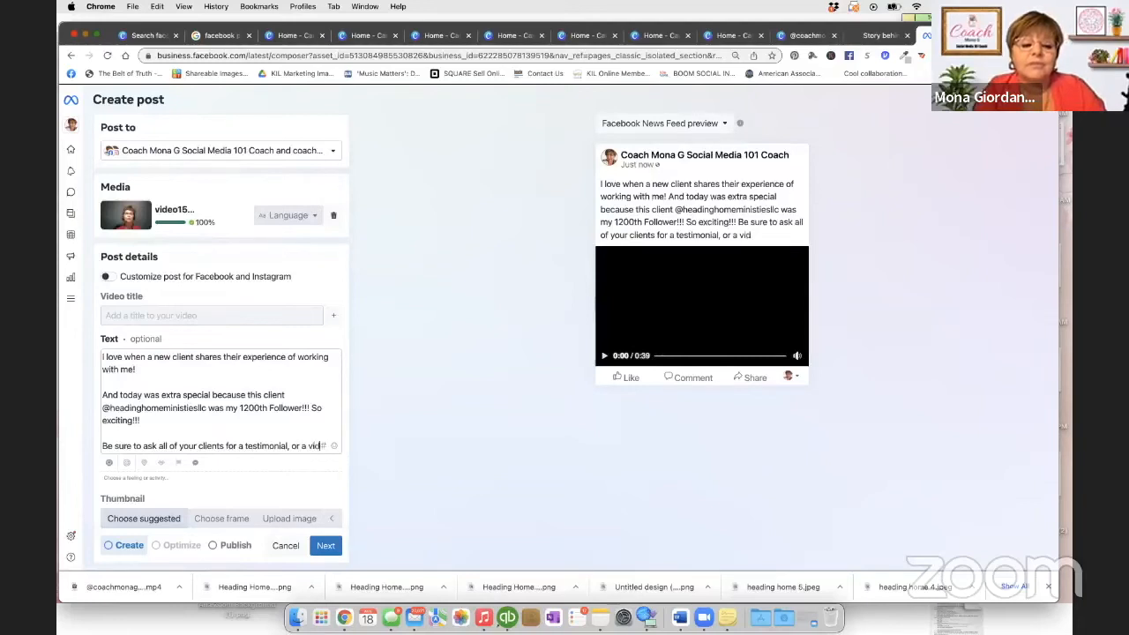
pyautogui.write('eo testimonial, such as this one')
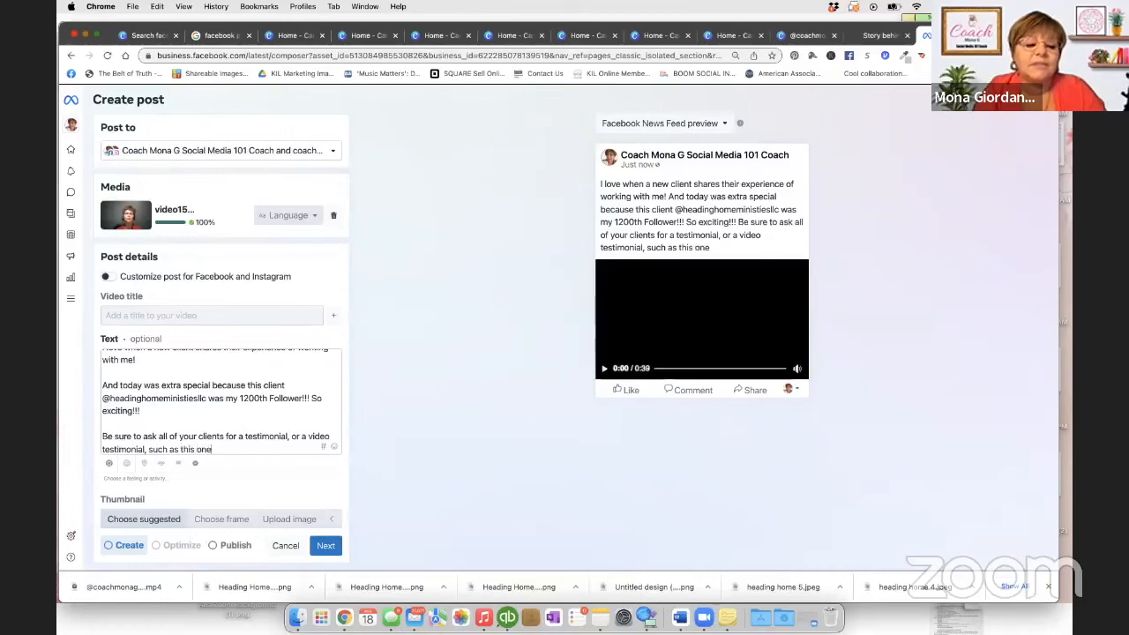
# End the third paragraph with "so you can build your #socialproof.".
pyautogui.write(' so yo b')
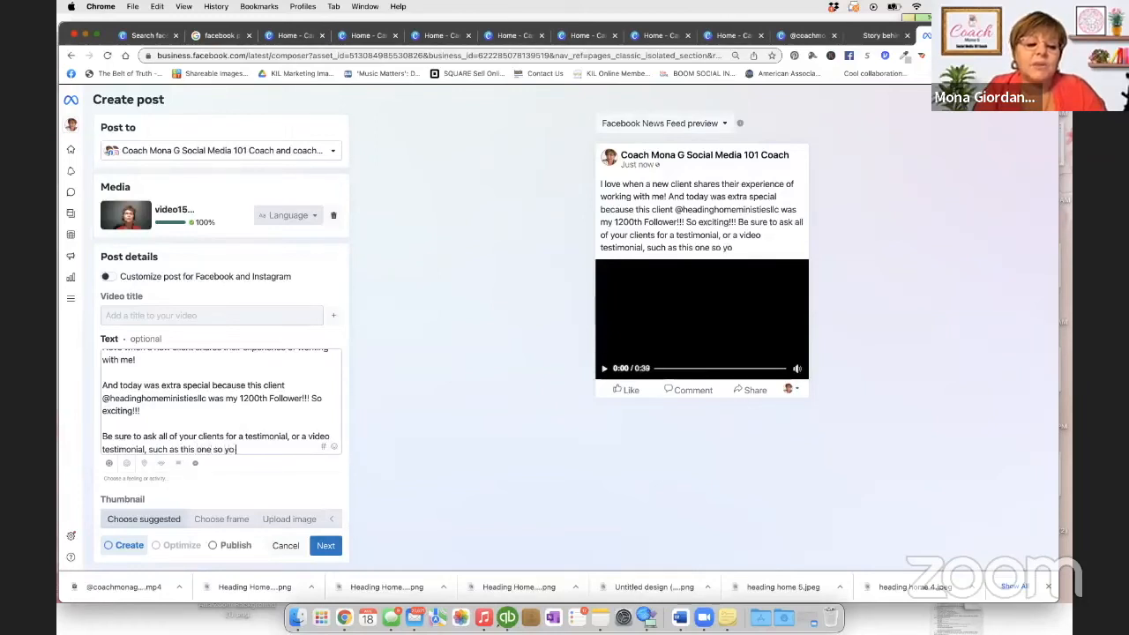
pyautogui.press('BackSpace')
pyautogui.press('BackSpace')
pyautogui.write('y')
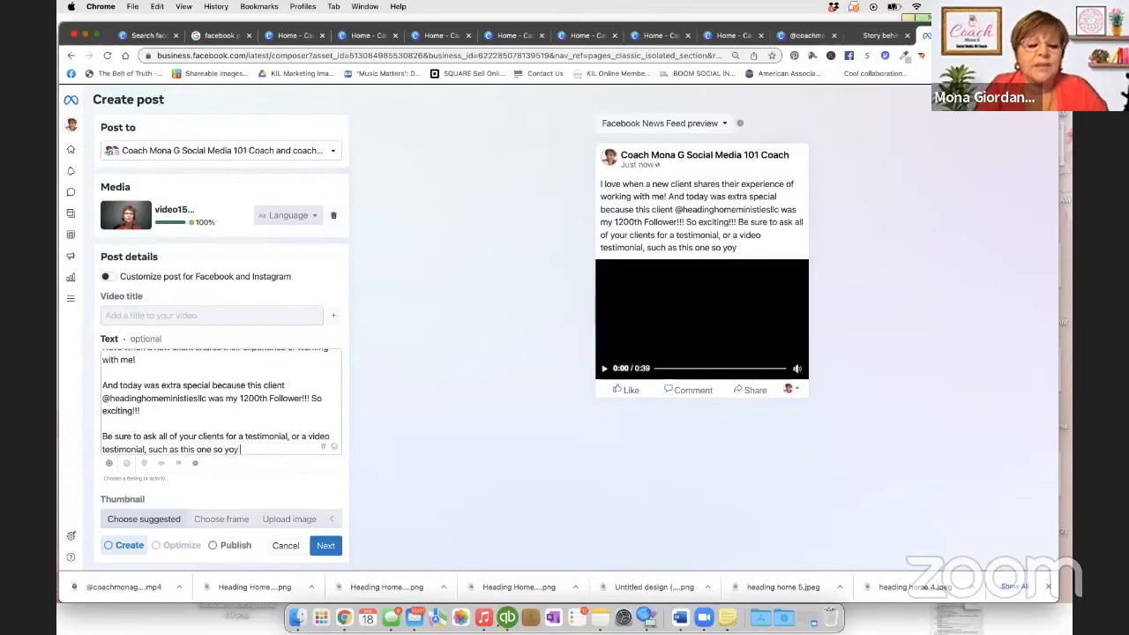
pyautogui.press('BackSpace')
pyautogui.write('u can build')
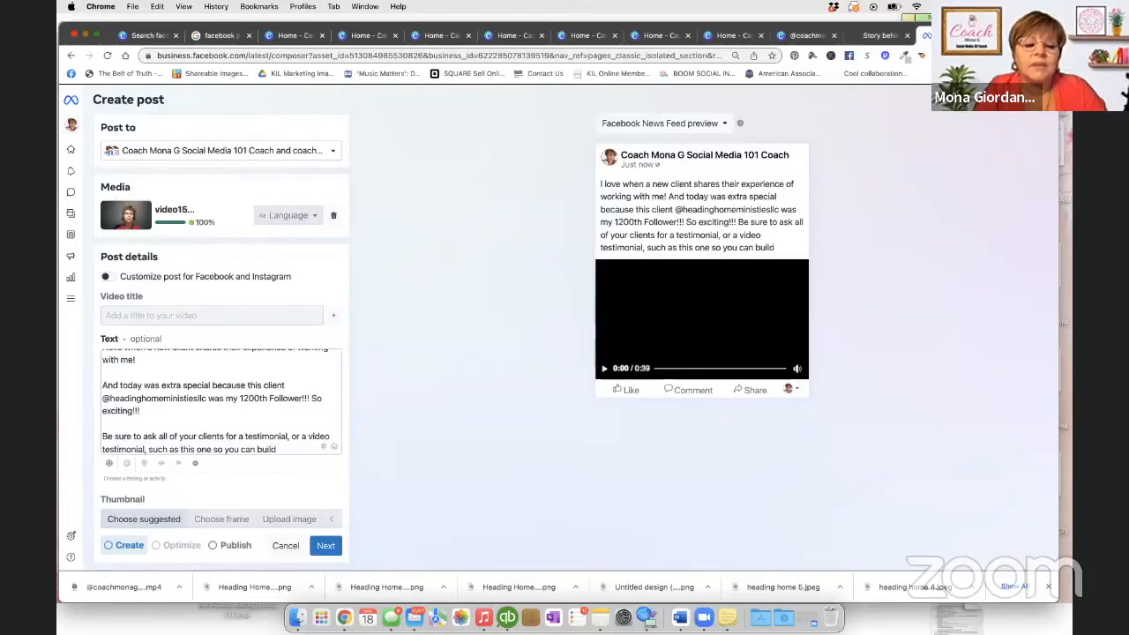
pyautogui.write(' your #socialproof')
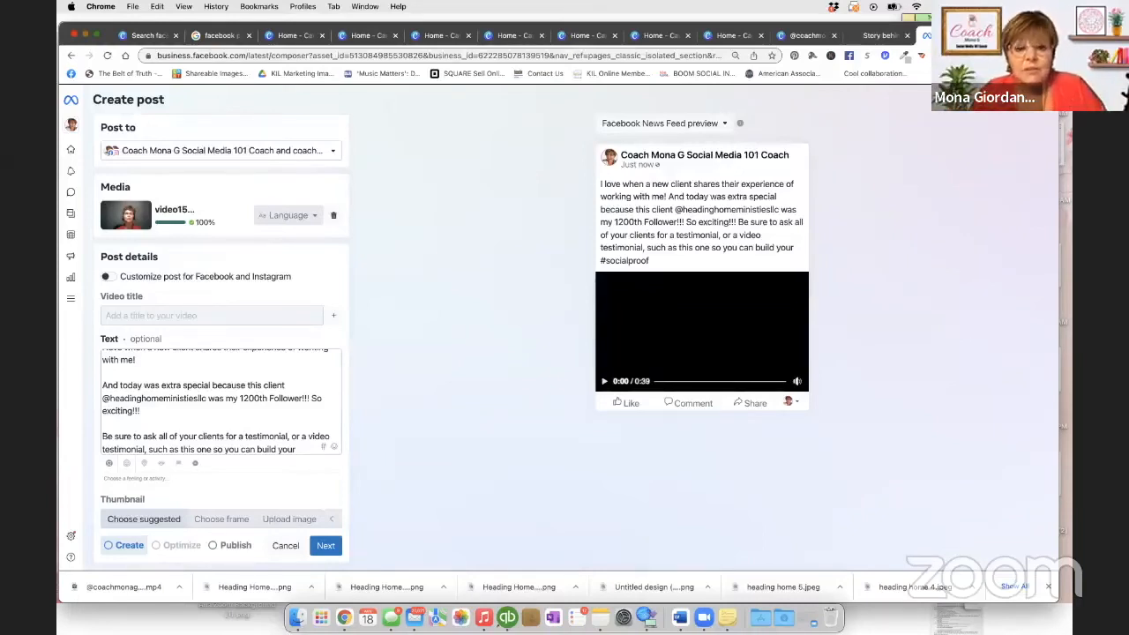
pyautogui.scroll(-1, 171, 416)
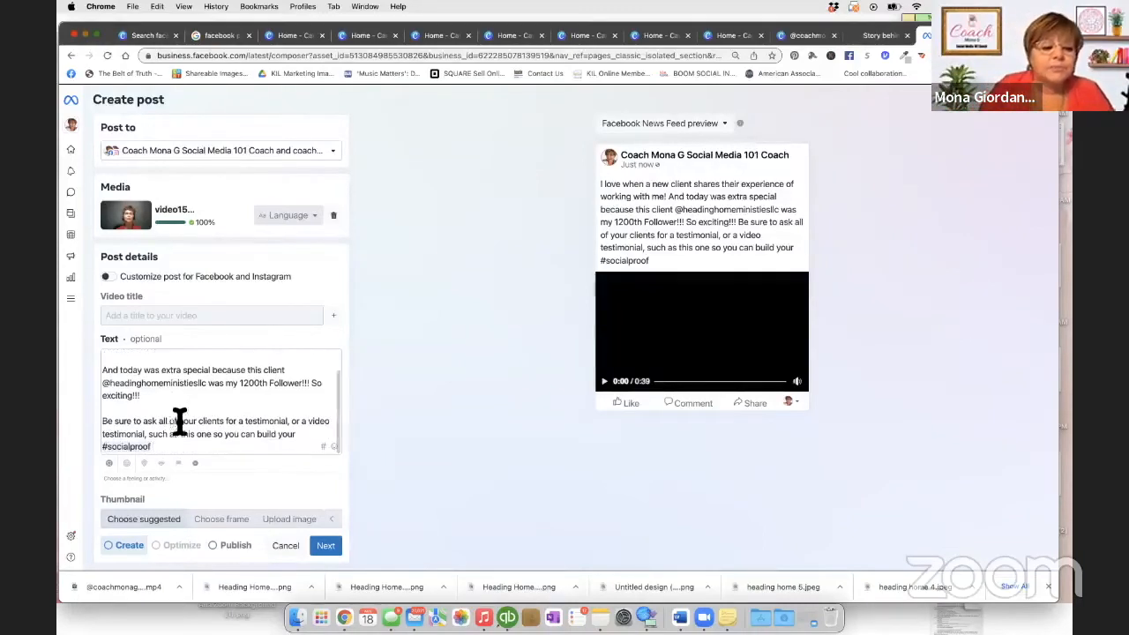
pyautogui.click(155, 447)
pyautogui.write('.')
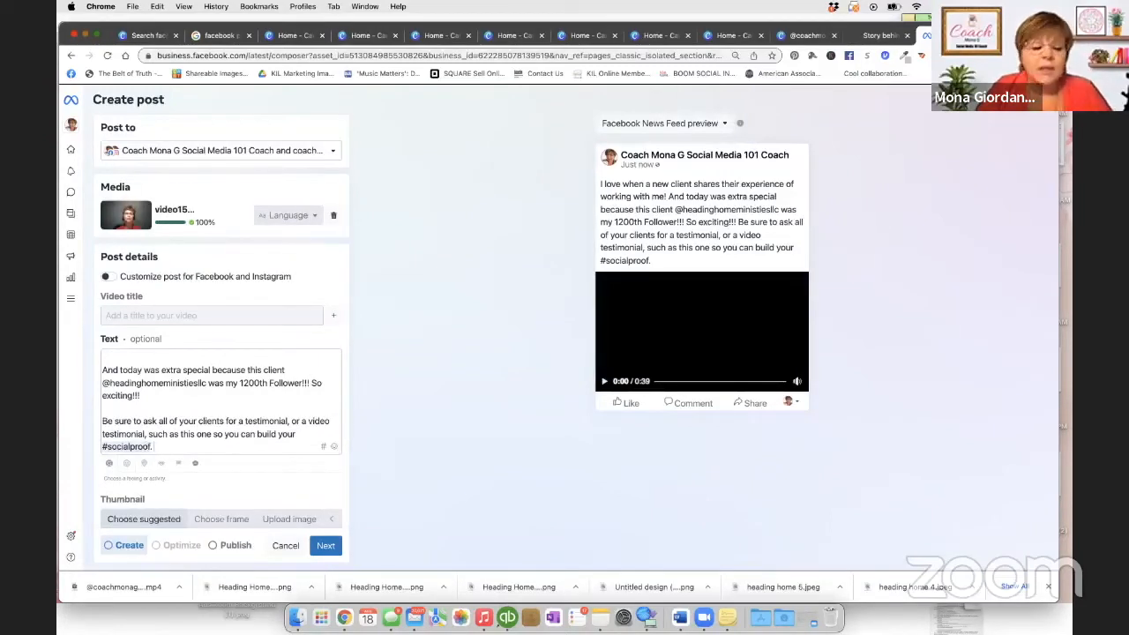
# Add the suggested hashtags #coachmonag and #socialmedia101coach on a separate line below the third paragraph, leaving two blank lines between.
pyautogui.scroll(-3, 220, 396)
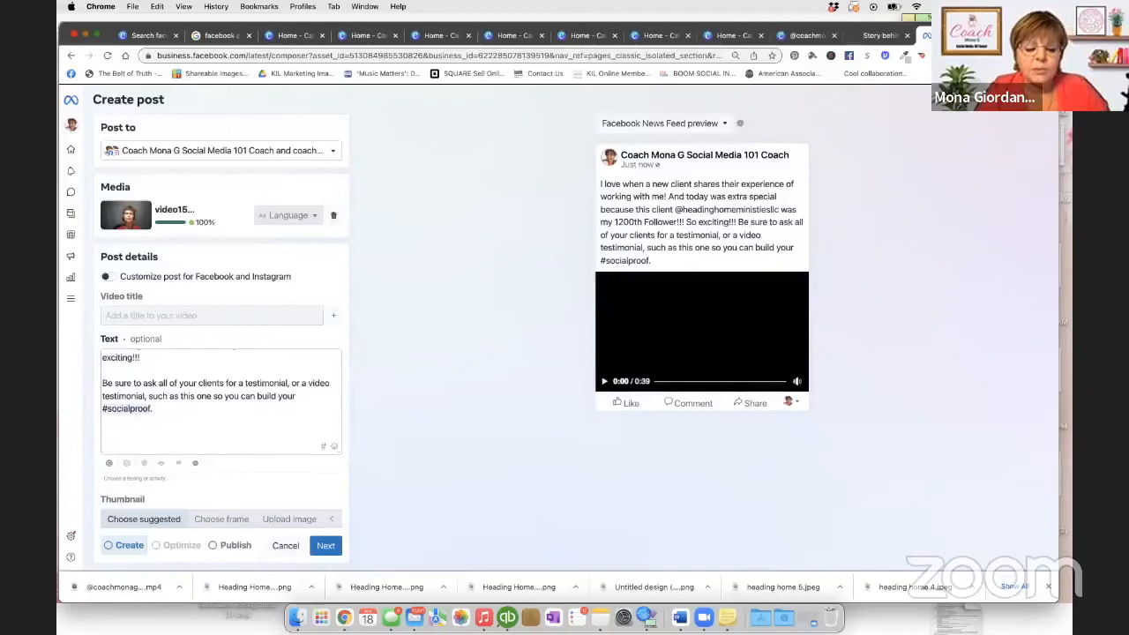
pyautogui.write('#')
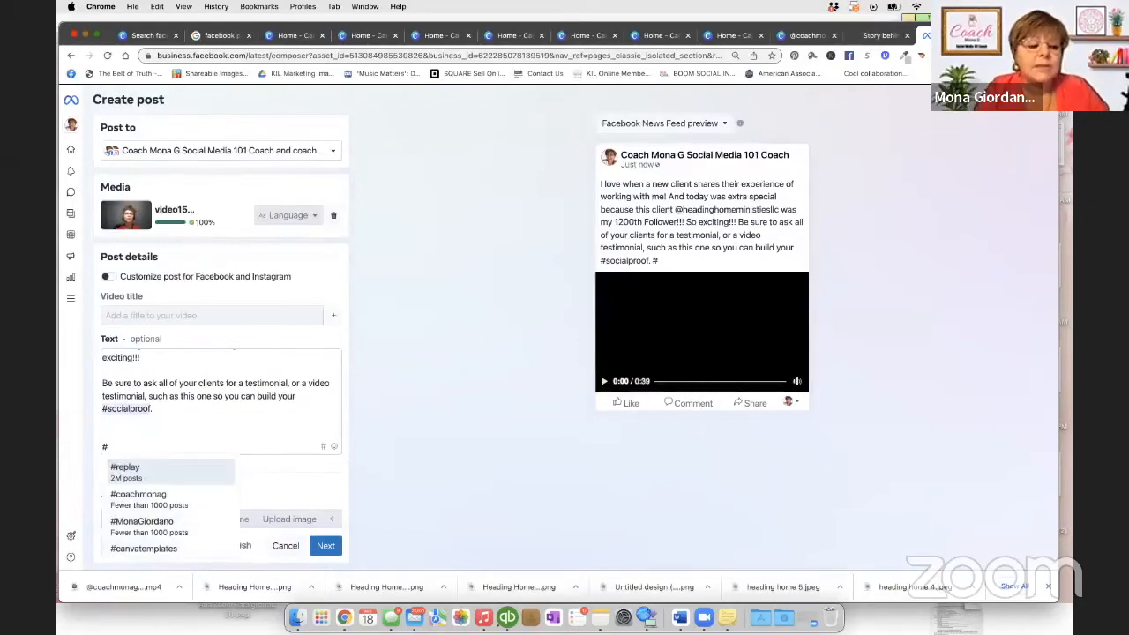
pyautogui.write('coach')
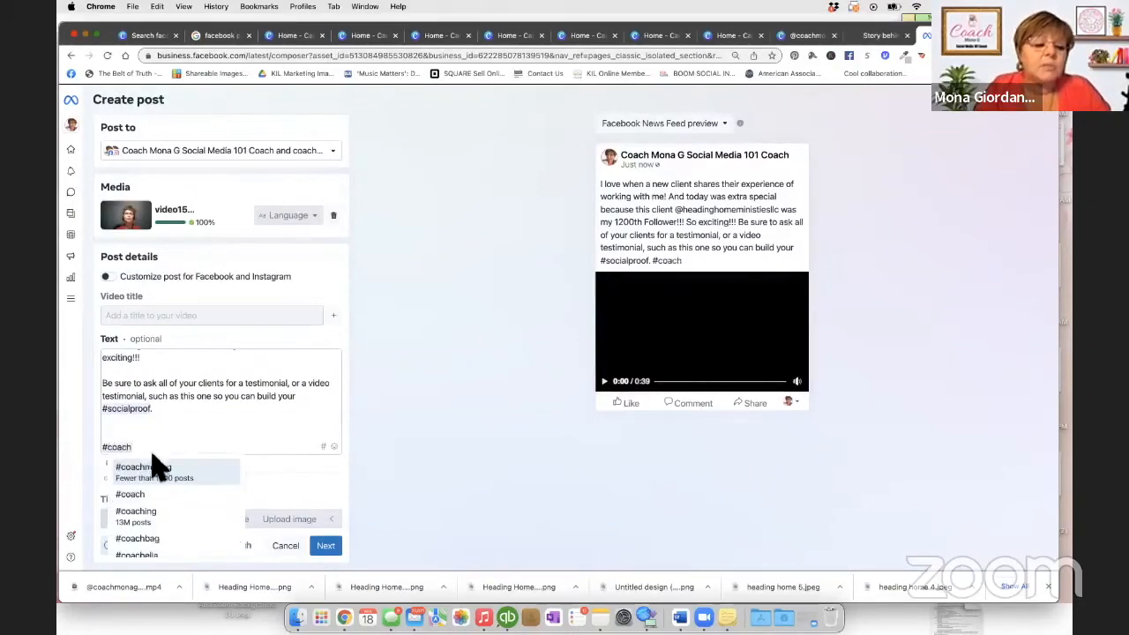
pyautogui.click(155, 467)
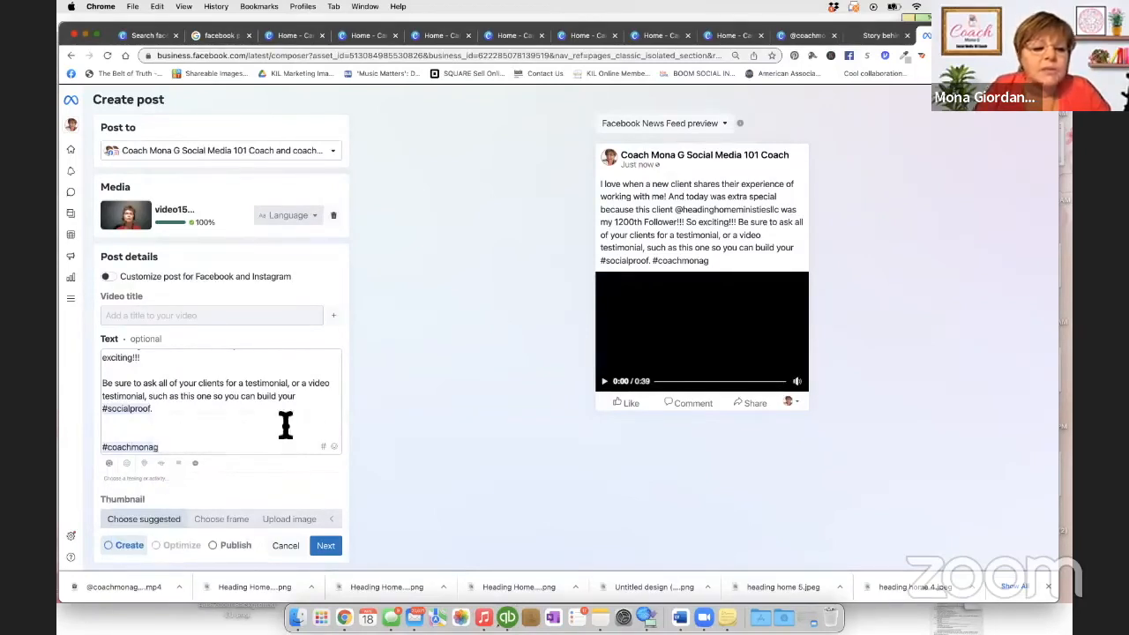
pyautogui.write('#socia')
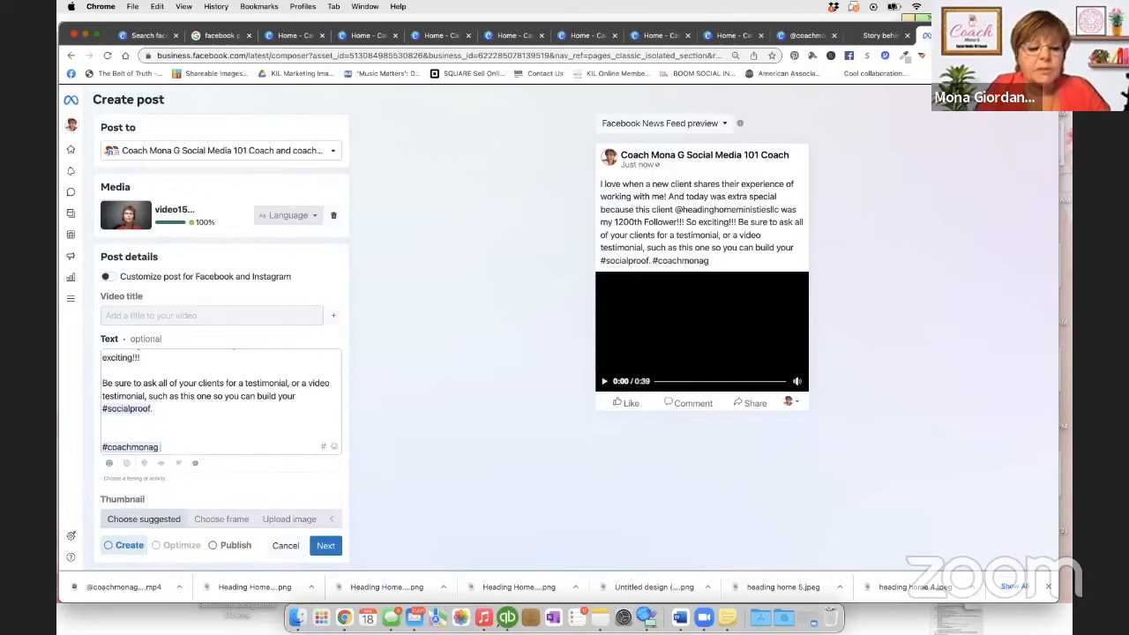
pyautogui.write('lmedia101')
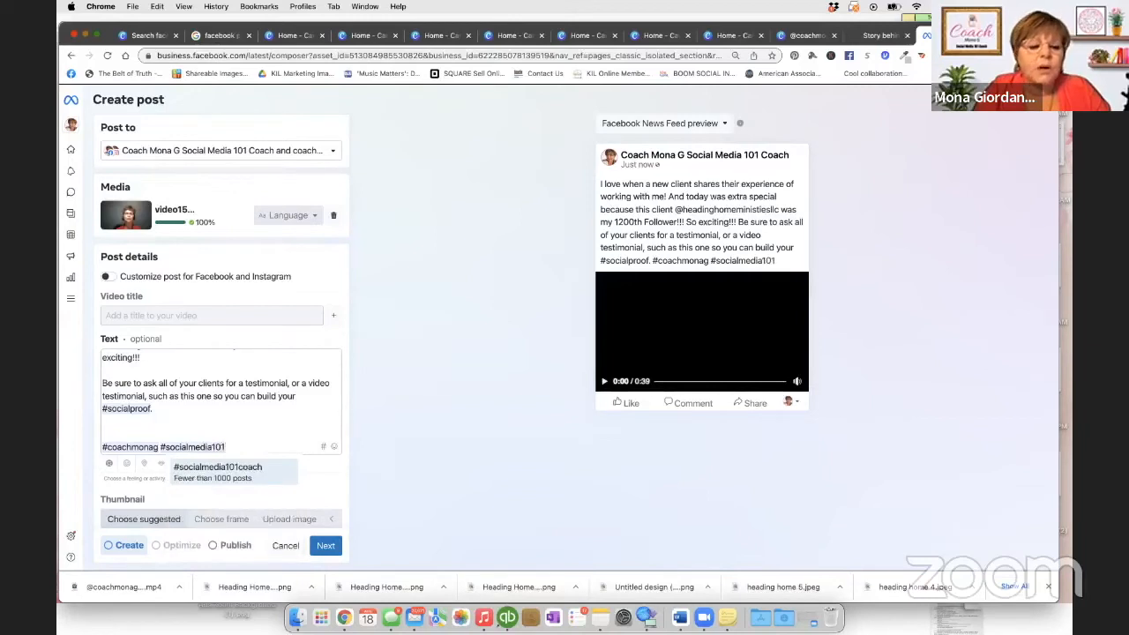
pyautogui.click(211, 477)
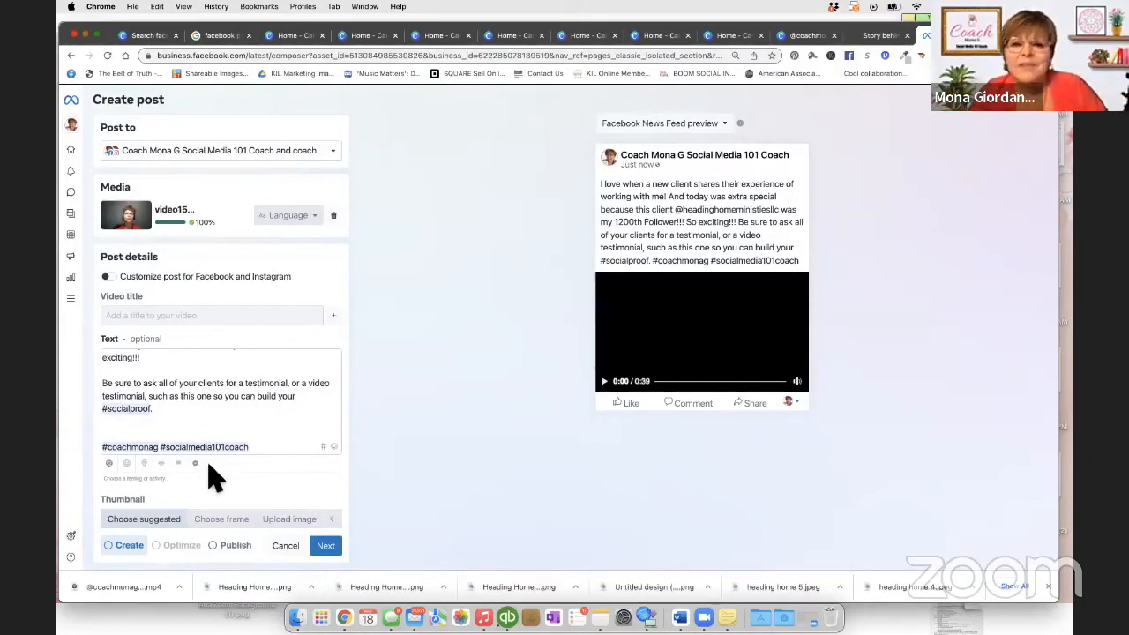
# Add the suggested hashtag #metabusinesssuite after #socialmedia101coach at the end of the post text.
pyautogui.click(271, 453)
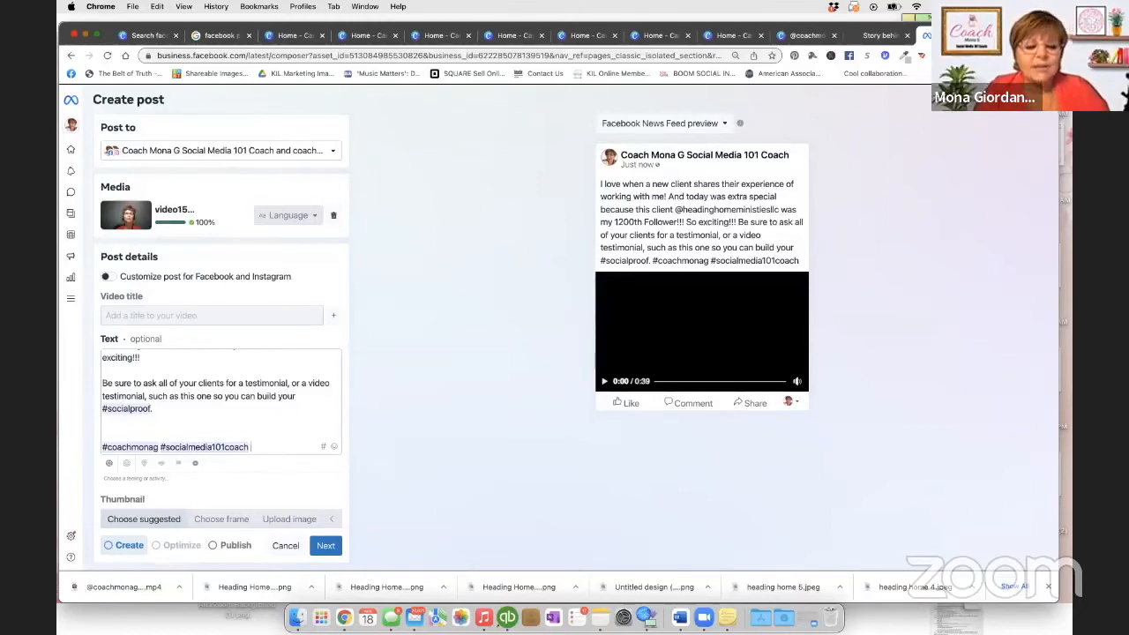
pyautogui.write('#metabsu')
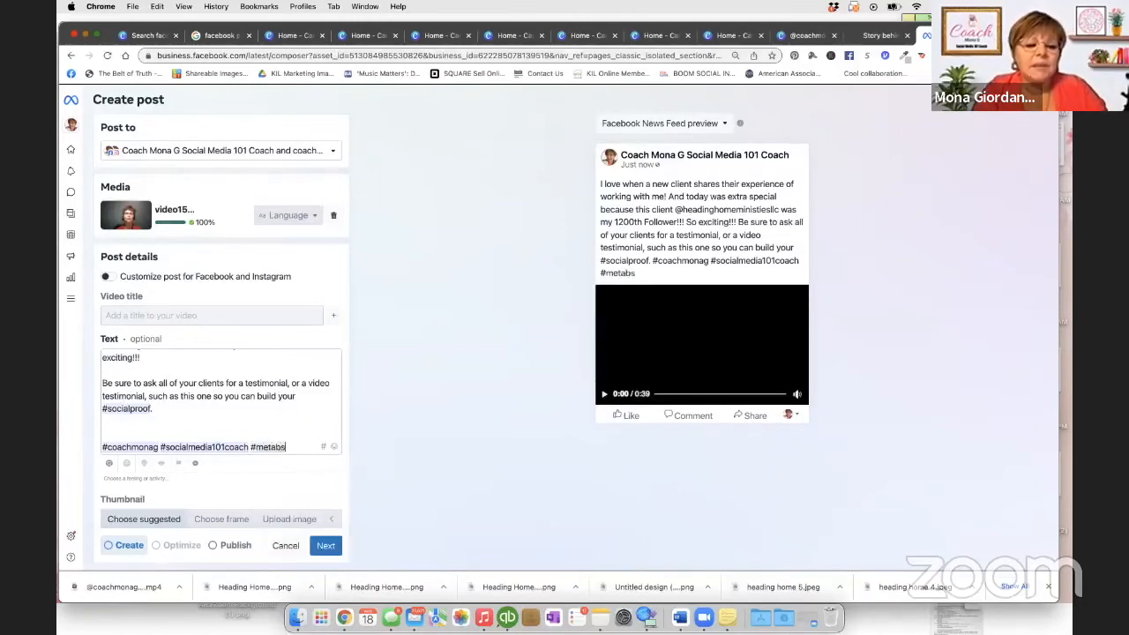
pyautogui.press('BackSpace')
pyautogui.press('BackSpace')
pyautogui.write('usiness')
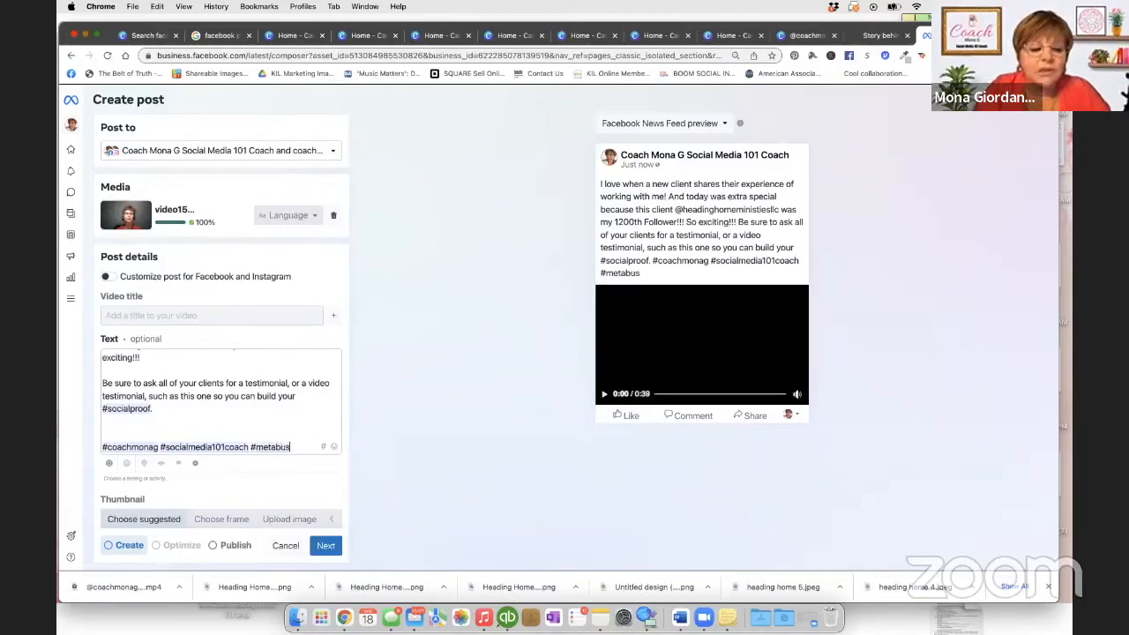
pyautogui.write('suite')
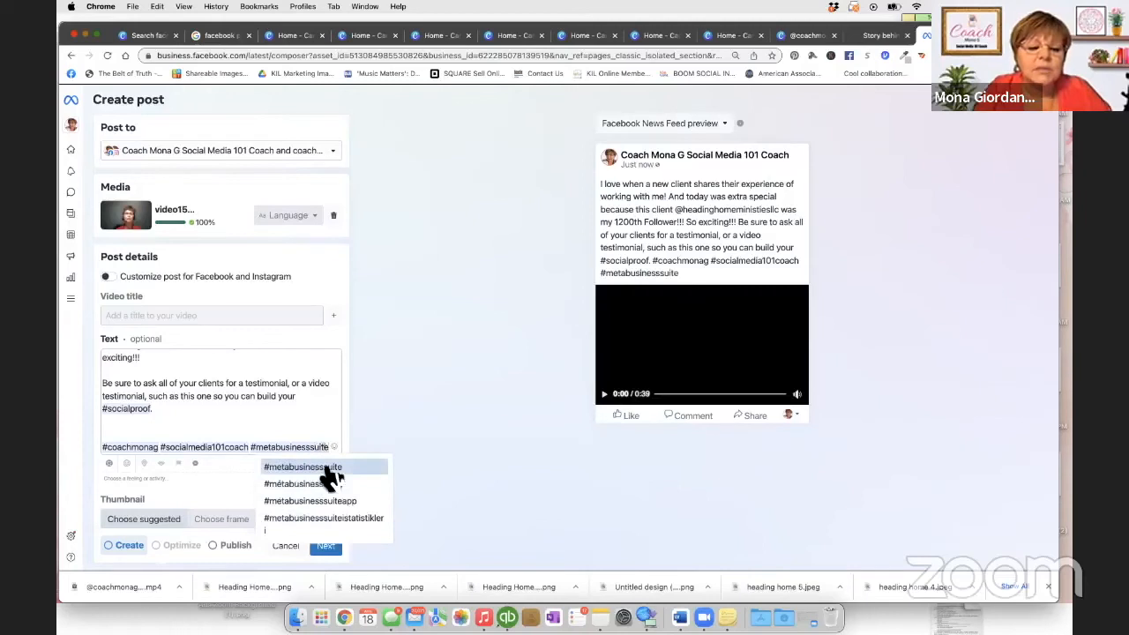
pyautogui.click(315, 469)
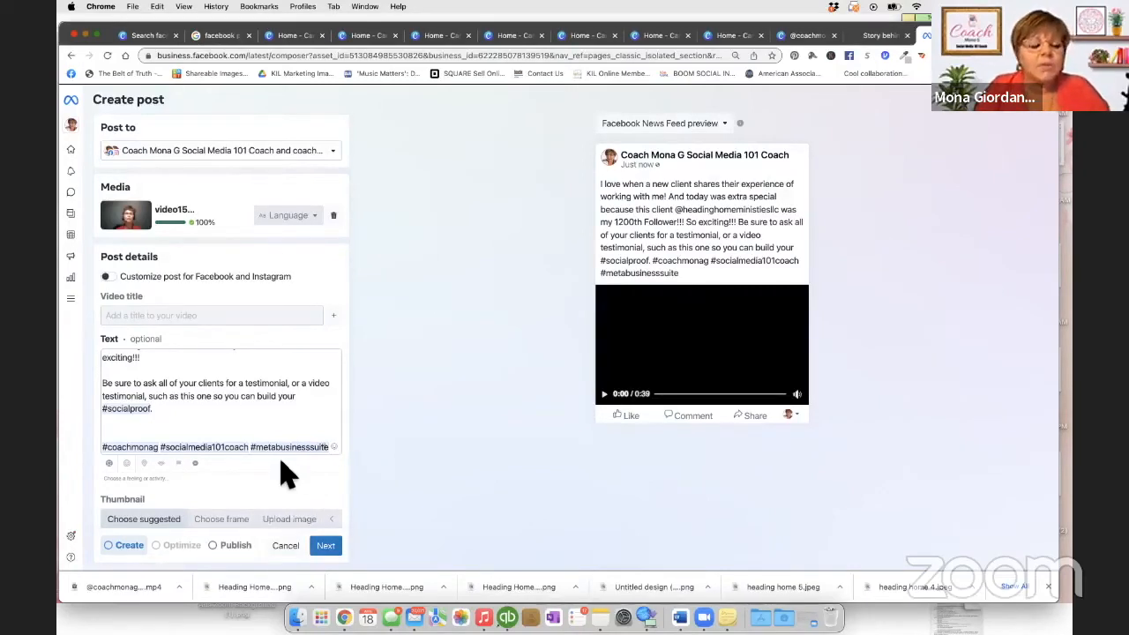
# Add the coach's full name, written as one lowercase word, and a # sign after #metabusinesssuite.
pyautogui.scroll(-1, 305, 390)
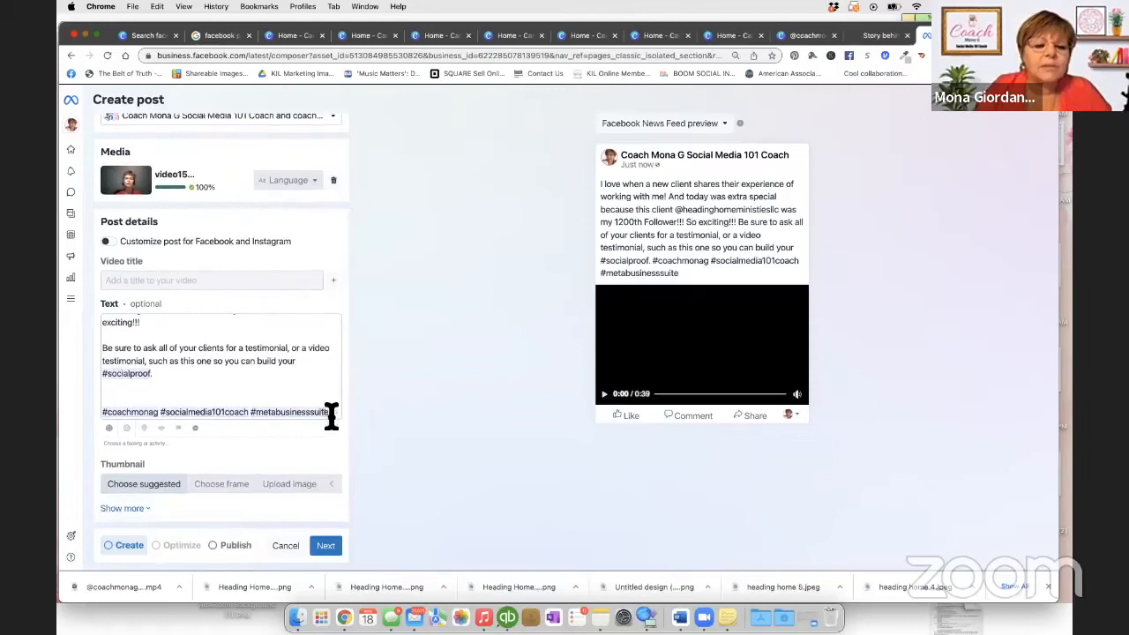
pyautogui.write('#')
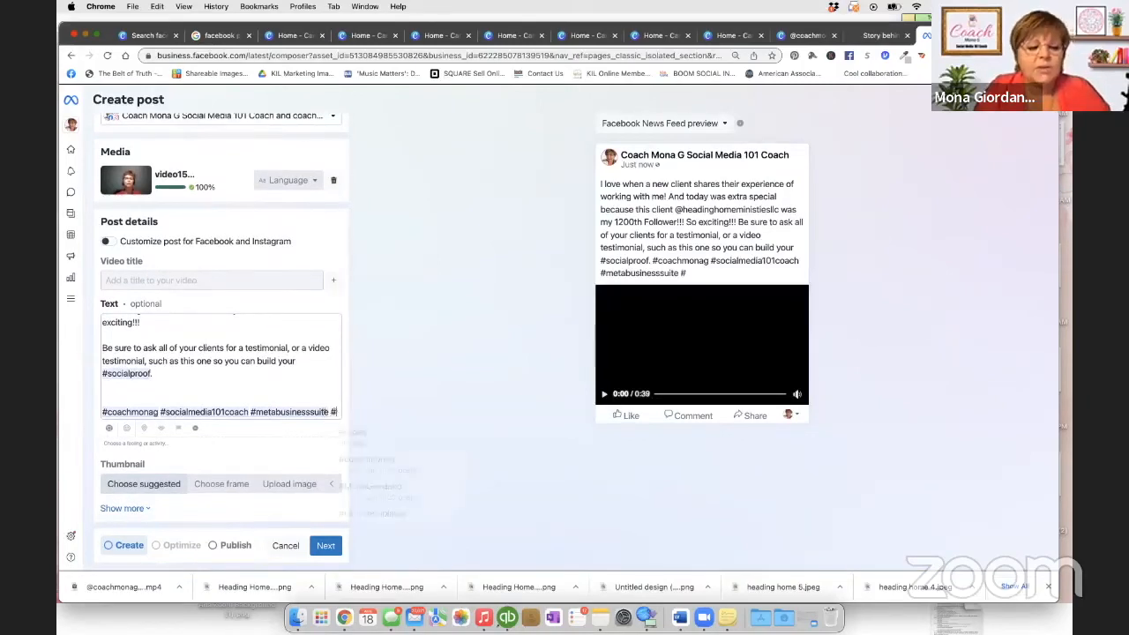
pyautogui.click(330, 413)
pyautogui.write('monagiordan')
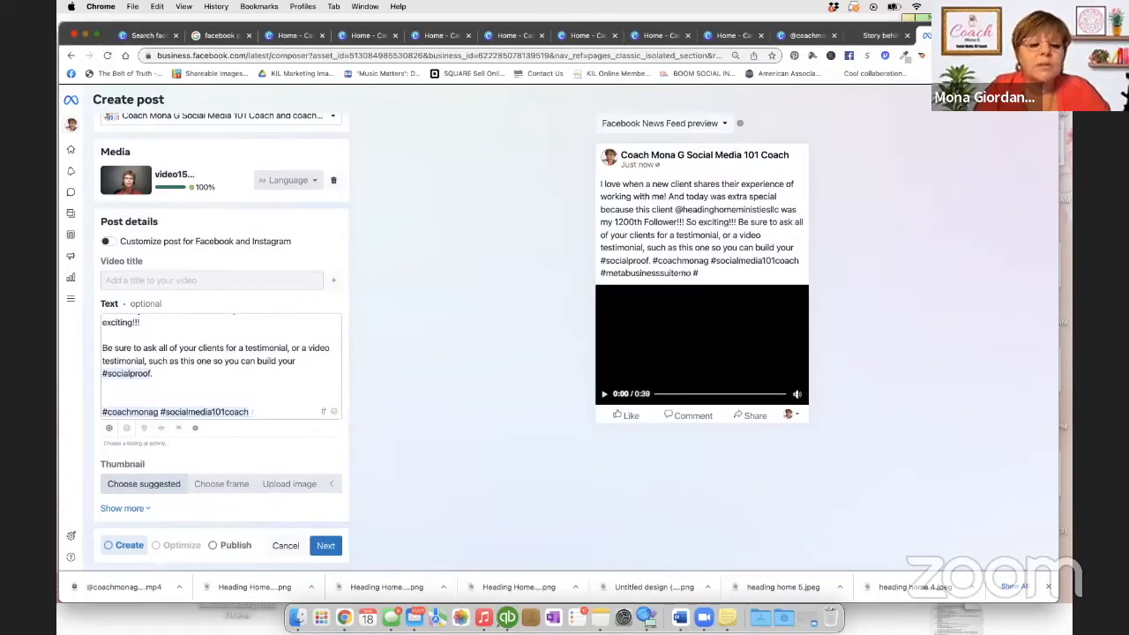
pyautogui.write('o')
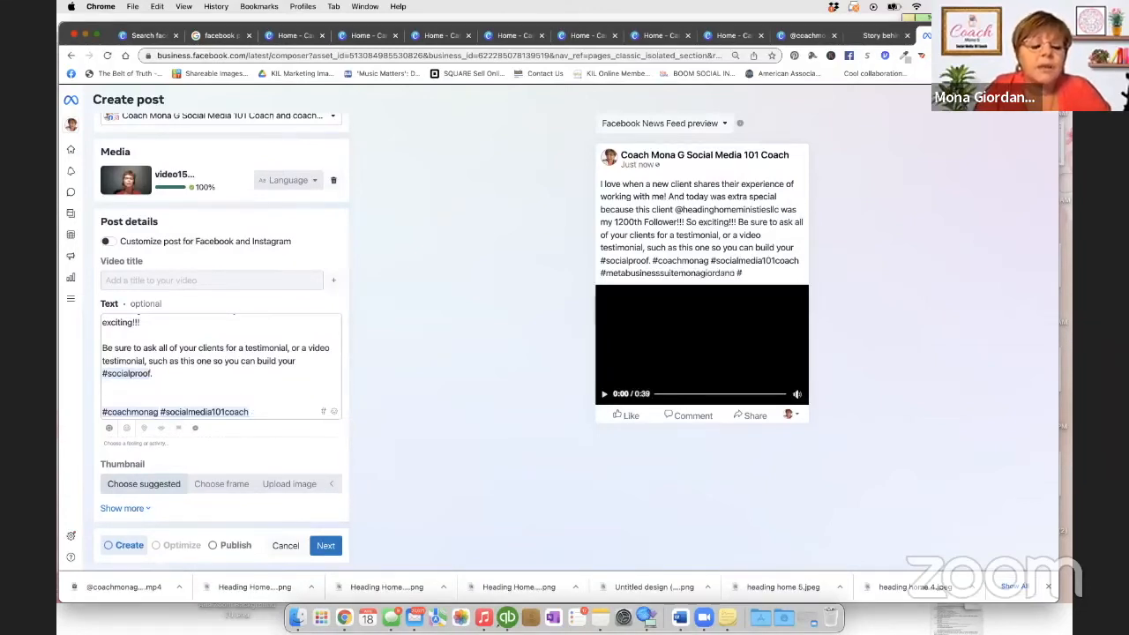
pyautogui.scroll(-1, 327, 397)
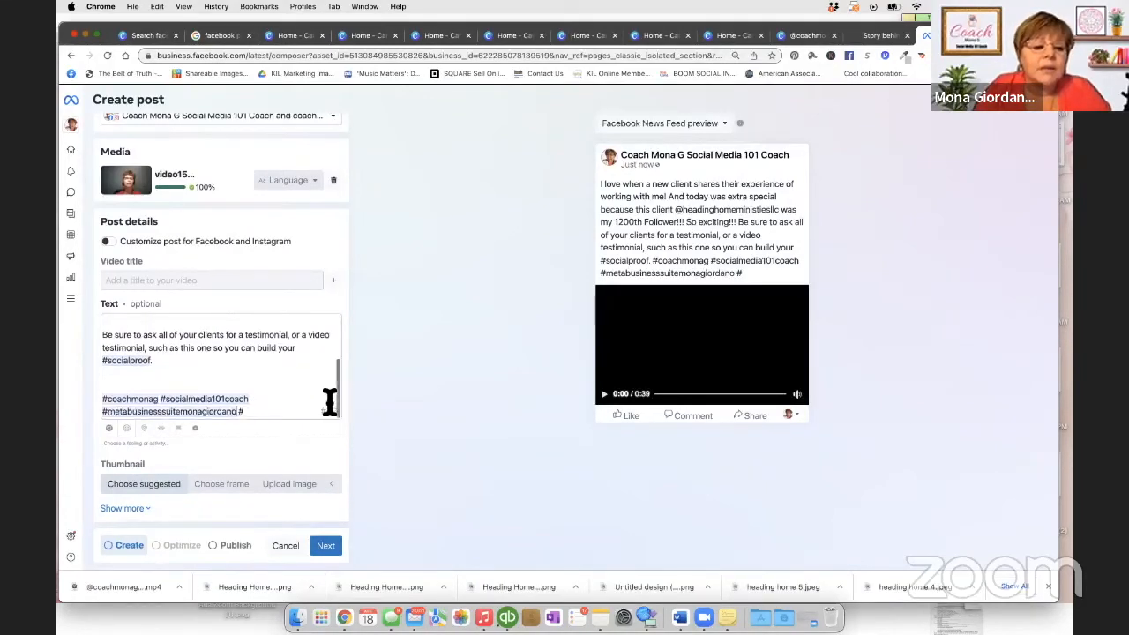
# Separate the coach's name from #metabusinesssuite as its own hashtag and delete the stray # at the end.
pyautogui.click(184, 412)
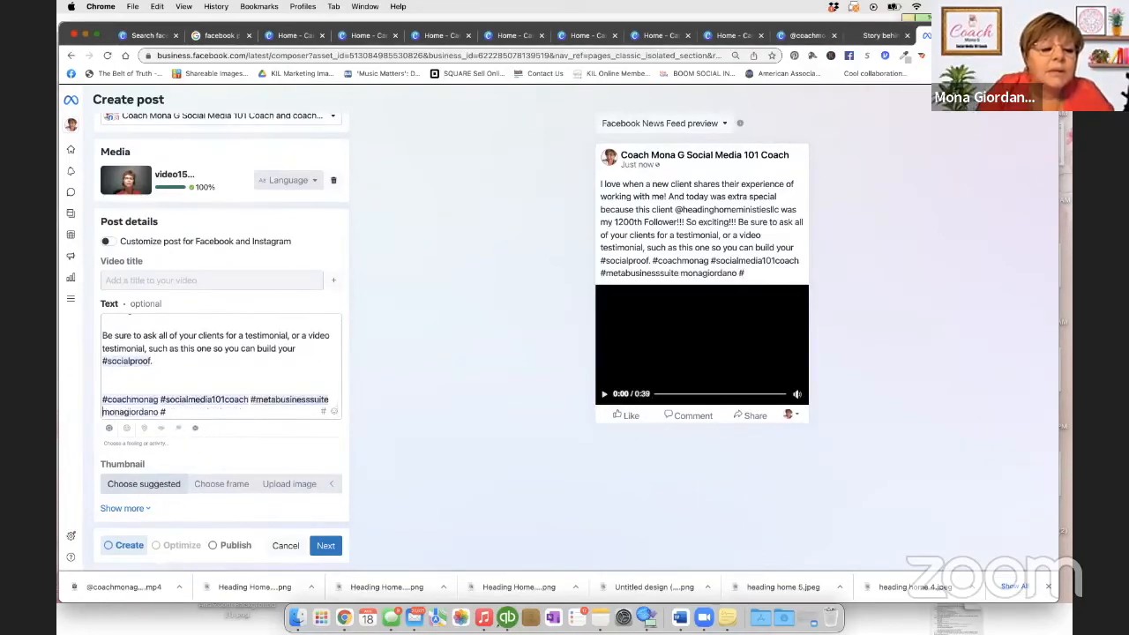
pyautogui.write('#')
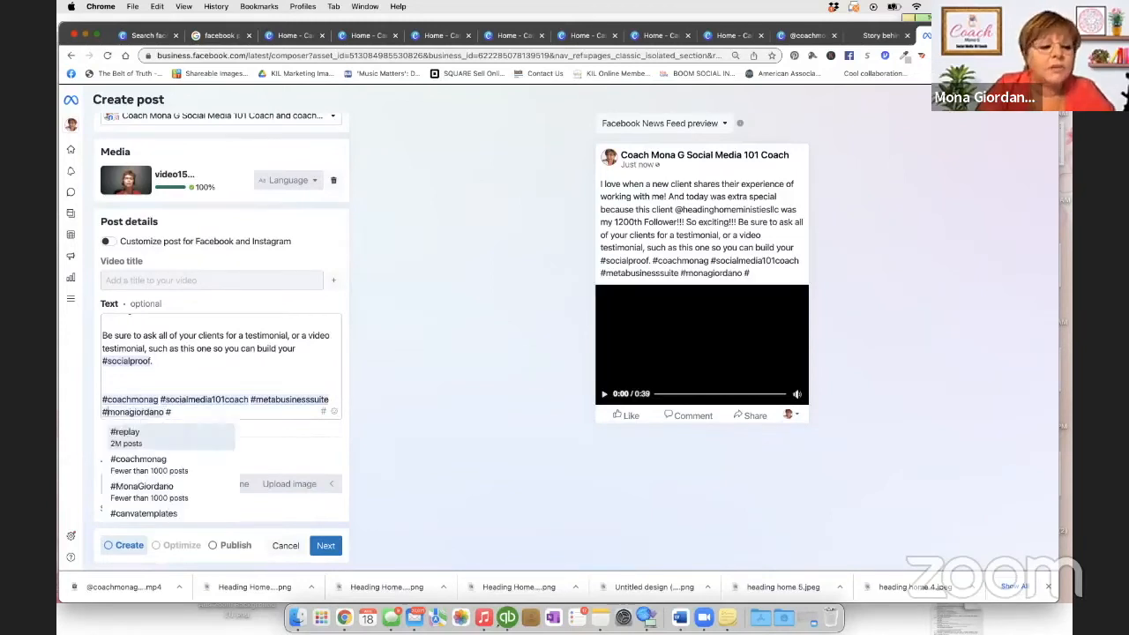
pyautogui.click(183, 412)
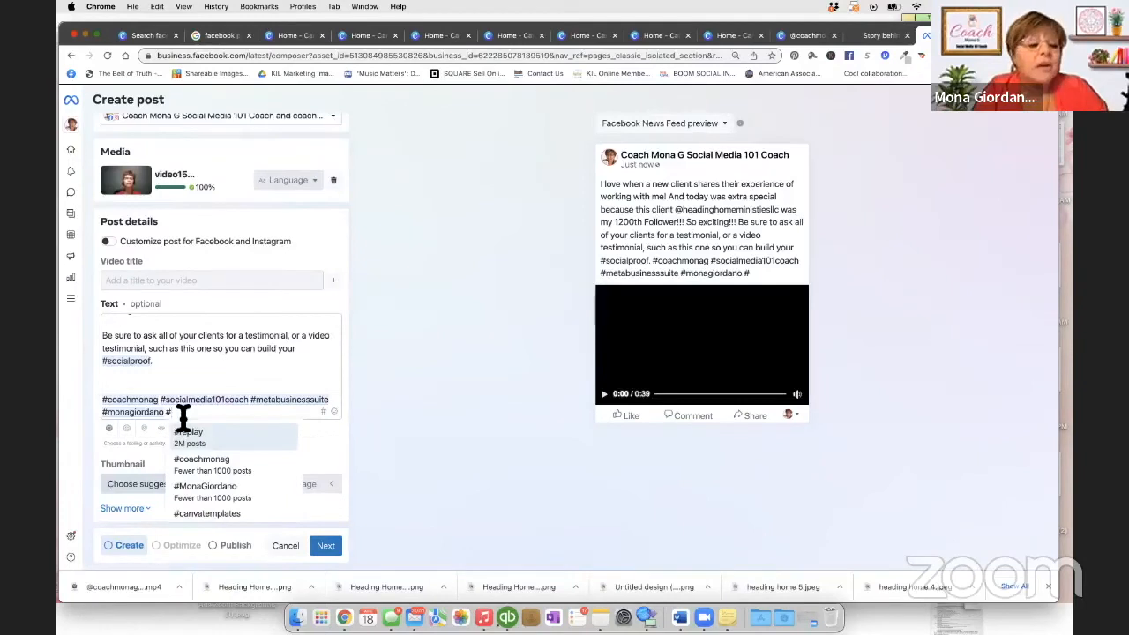
pyautogui.press('BackSpace')
pyautogui.press('BackSpace')
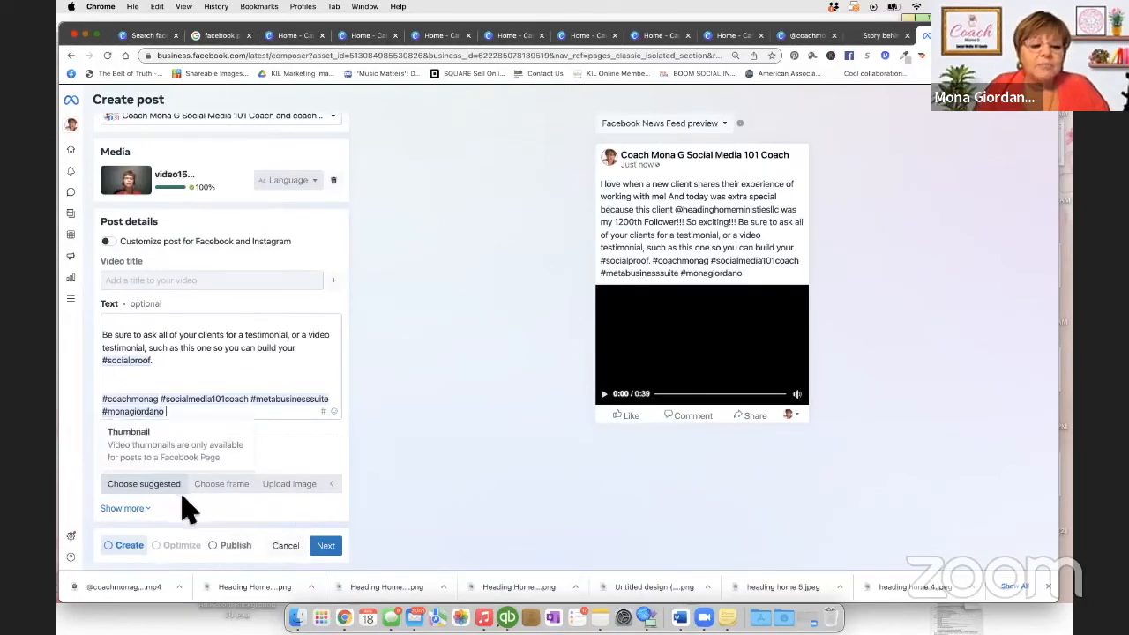
# Show the additional post details and examine the explanation of collaborative posts under Tags and collaborator.
pyautogui.click(144, 509)
pyautogui.scroll(-1, 183, 494)
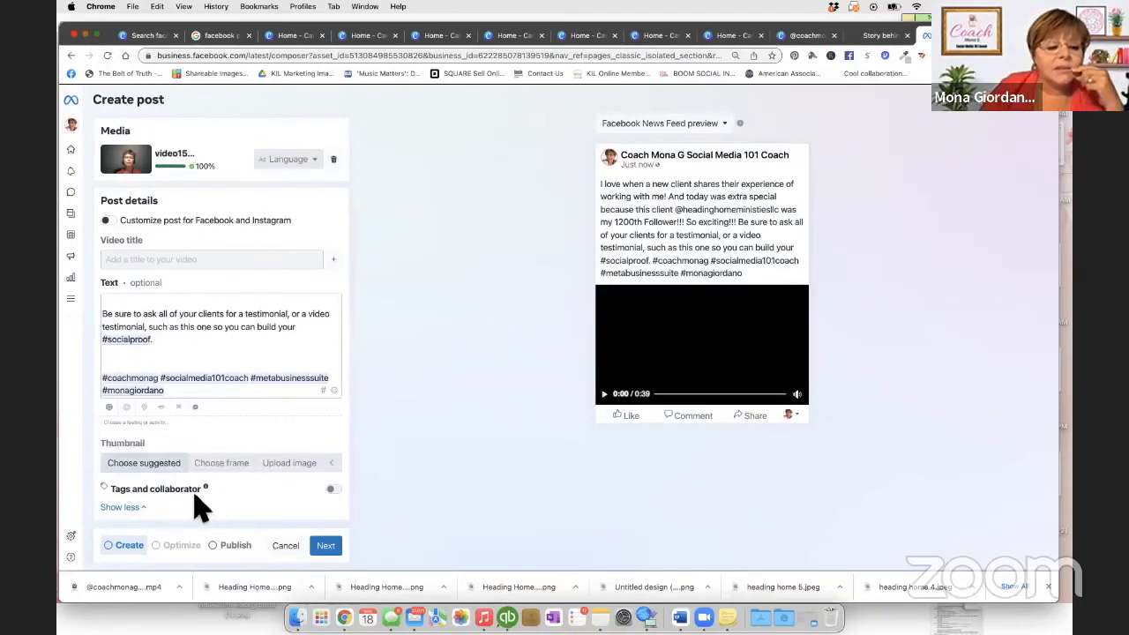
pyautogui.click(206, 487)
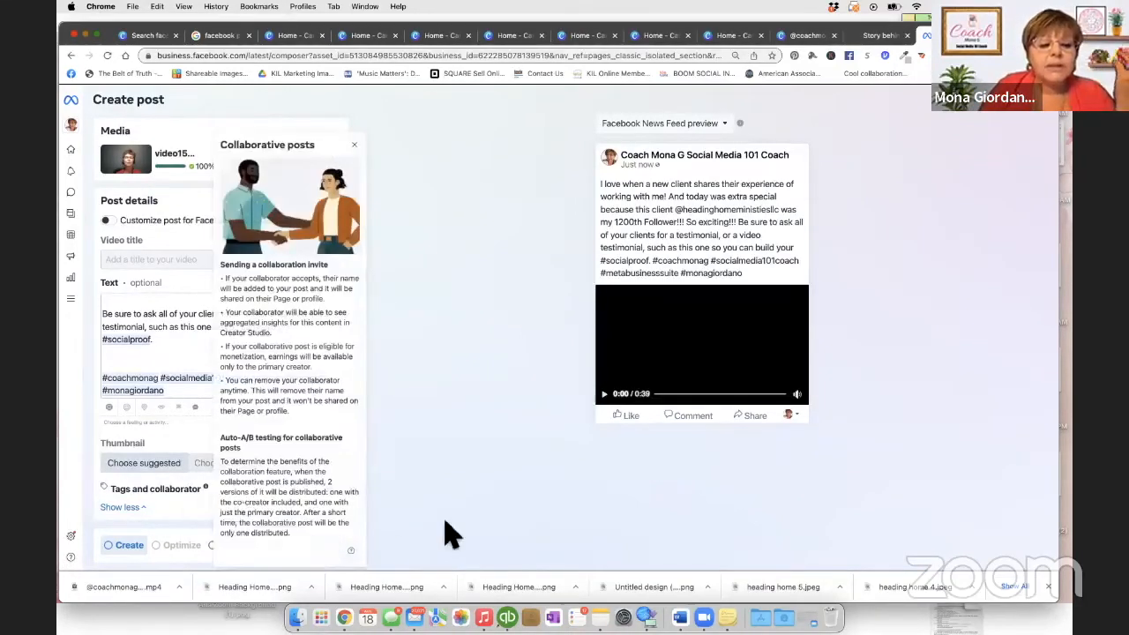
pyautogui.click(477, 493)
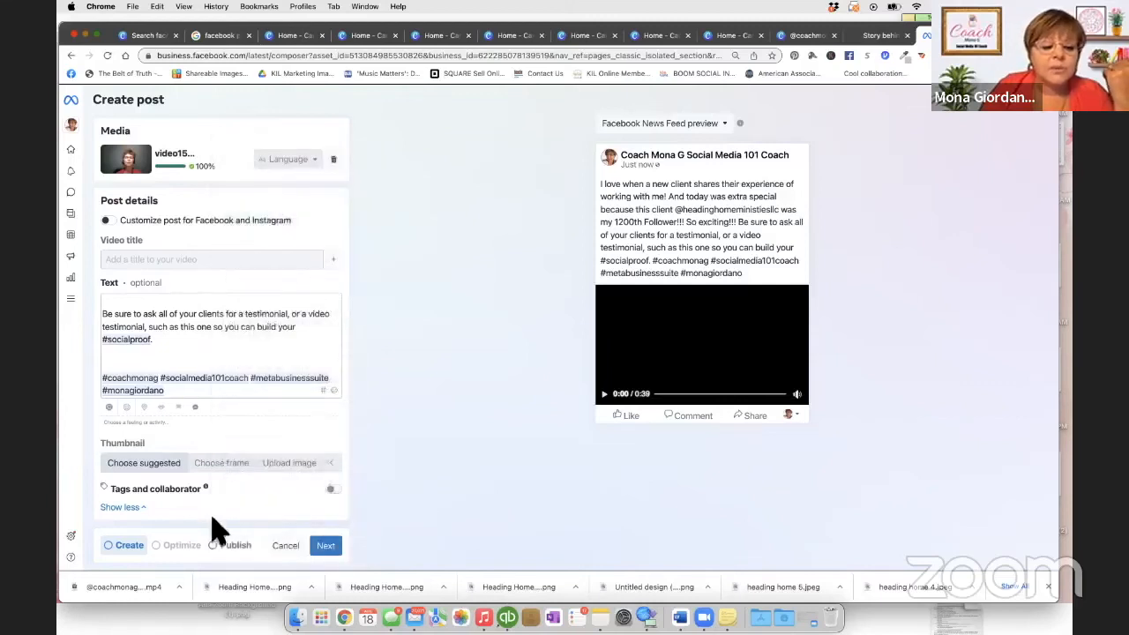
# Review the Schedule option for Facebook and Instagram, and publish the post immediately with Publish now.
pyautogui.click(326, 546)
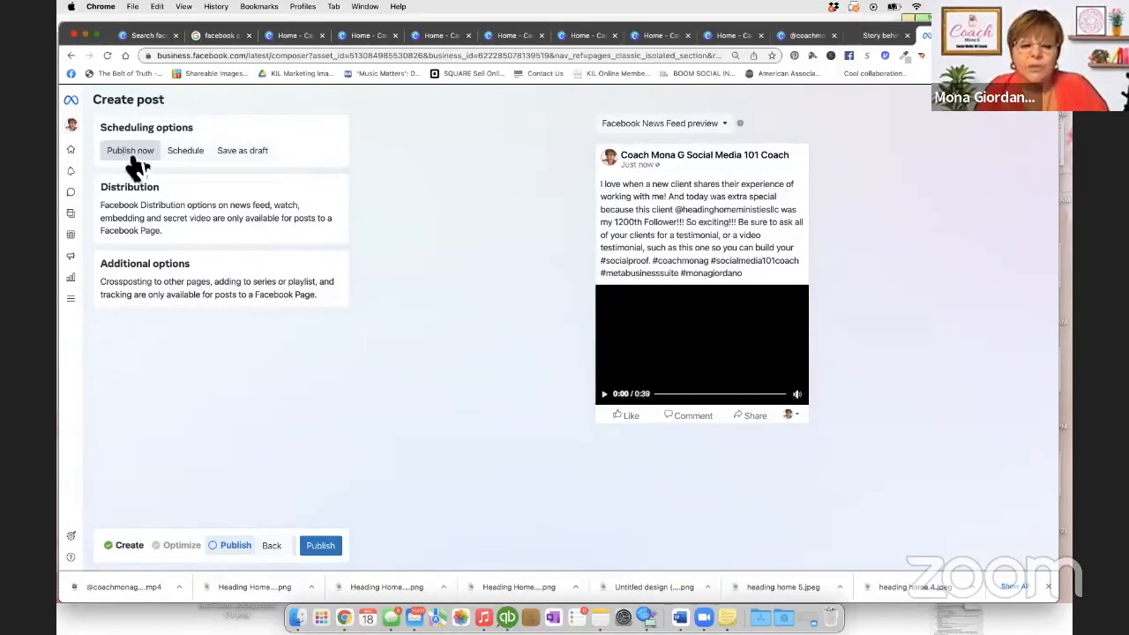
pyautogui.click(201, 164)
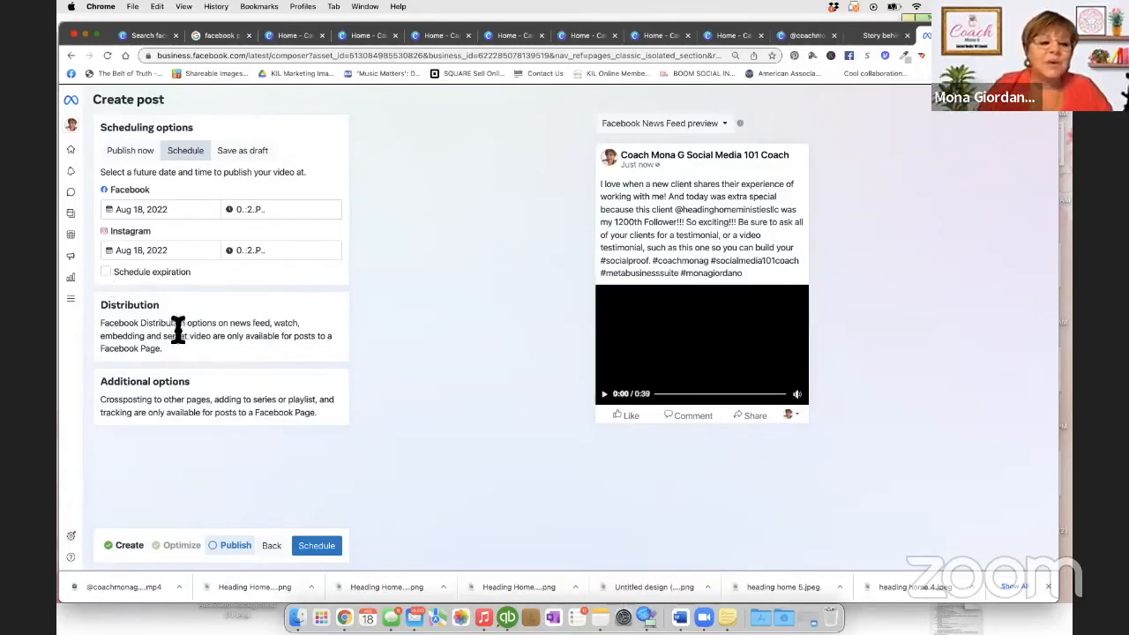
pyautogui.scroll(-1, 202, 332)
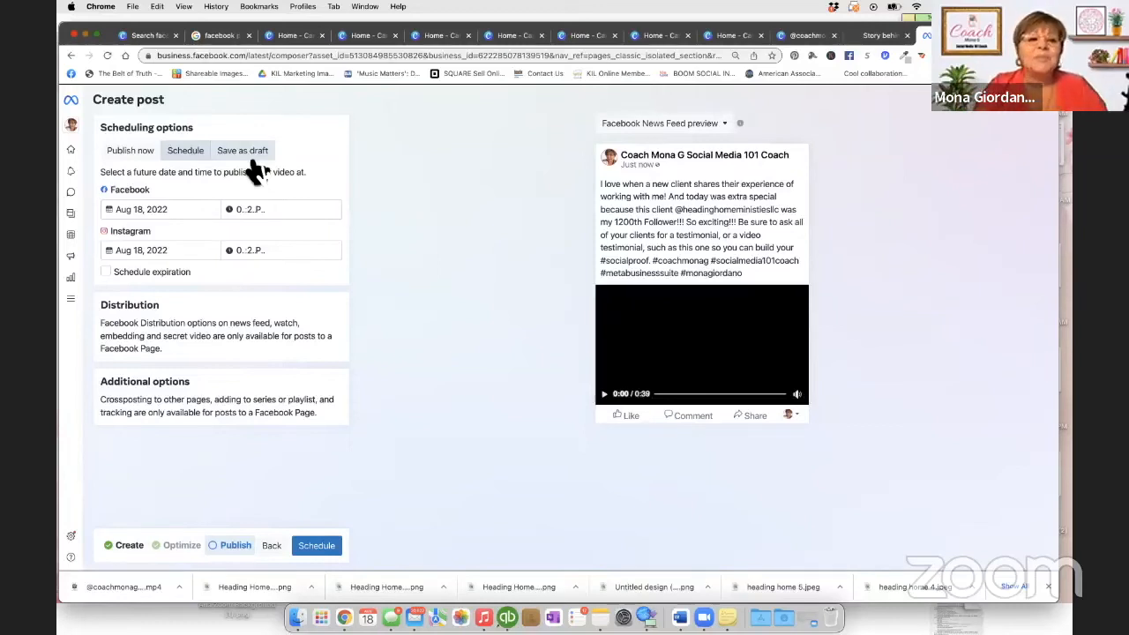
pyautogui.click(130, 159)
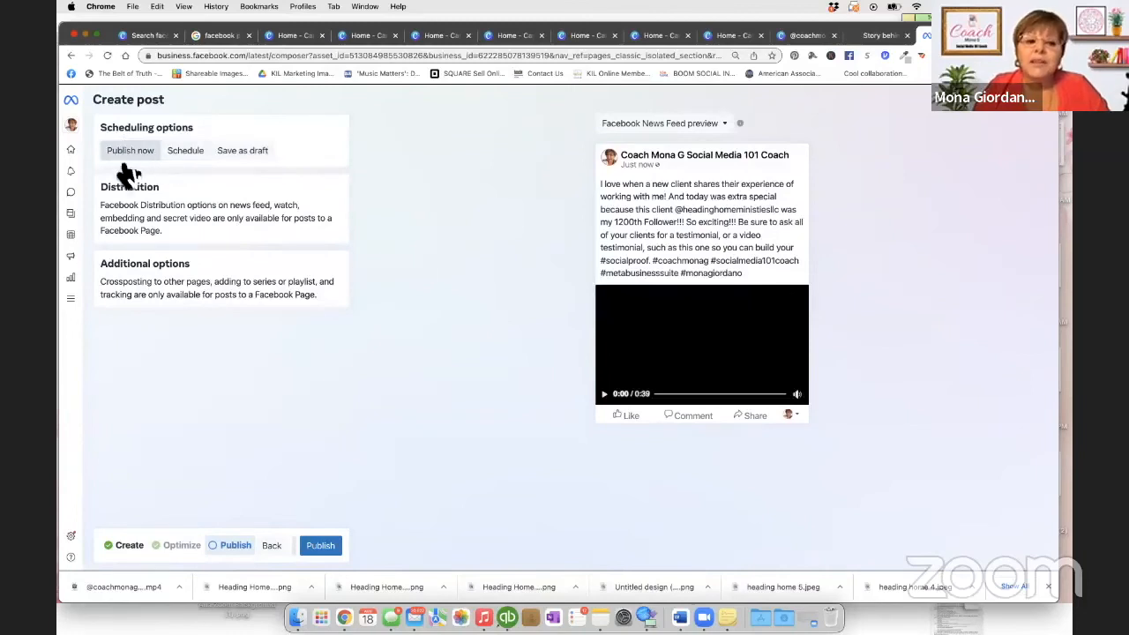
pyautogui.click(323, 549)
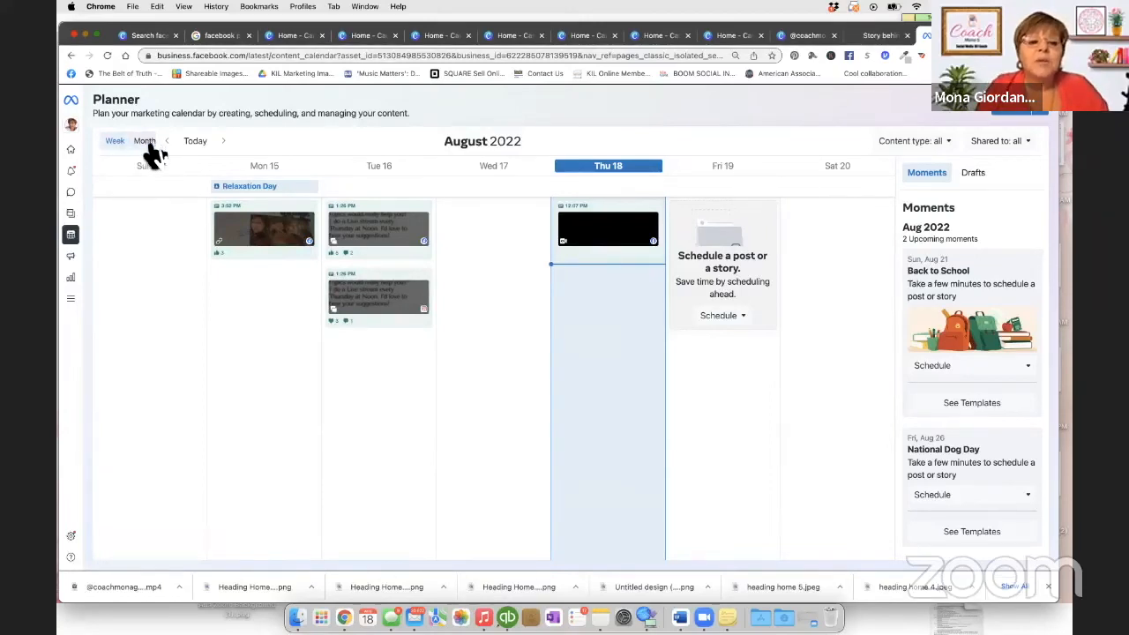
# Examine the August 2022 planner by month and the Thursday 18 entries in the Home page's planner.
pyautogui.click(146, 143)
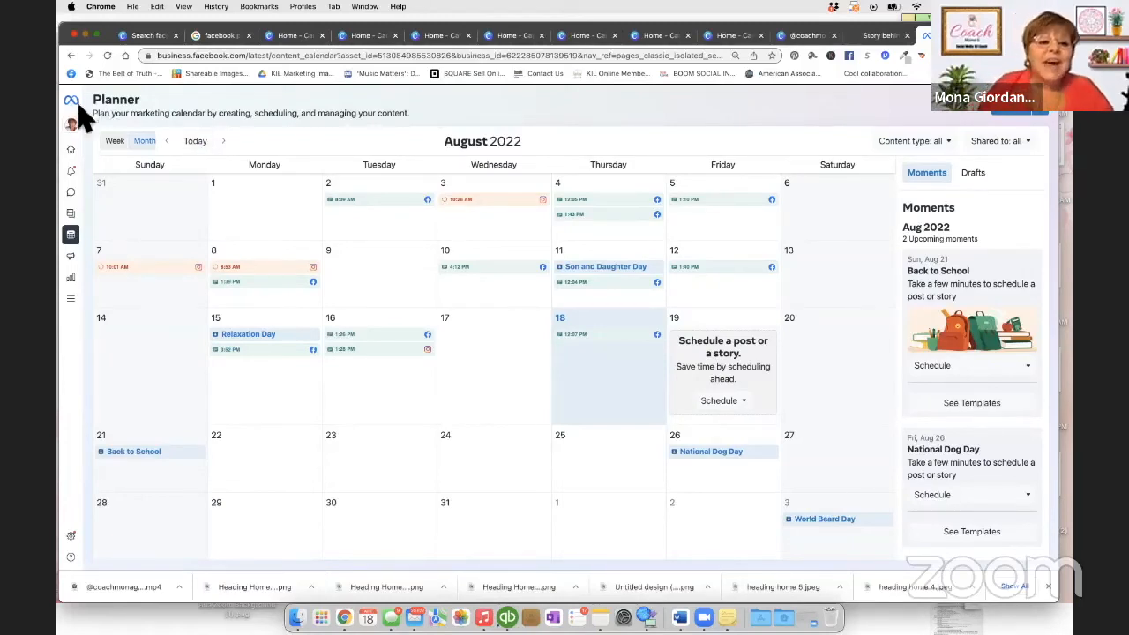
pyautogui.moveTo(75, 155)
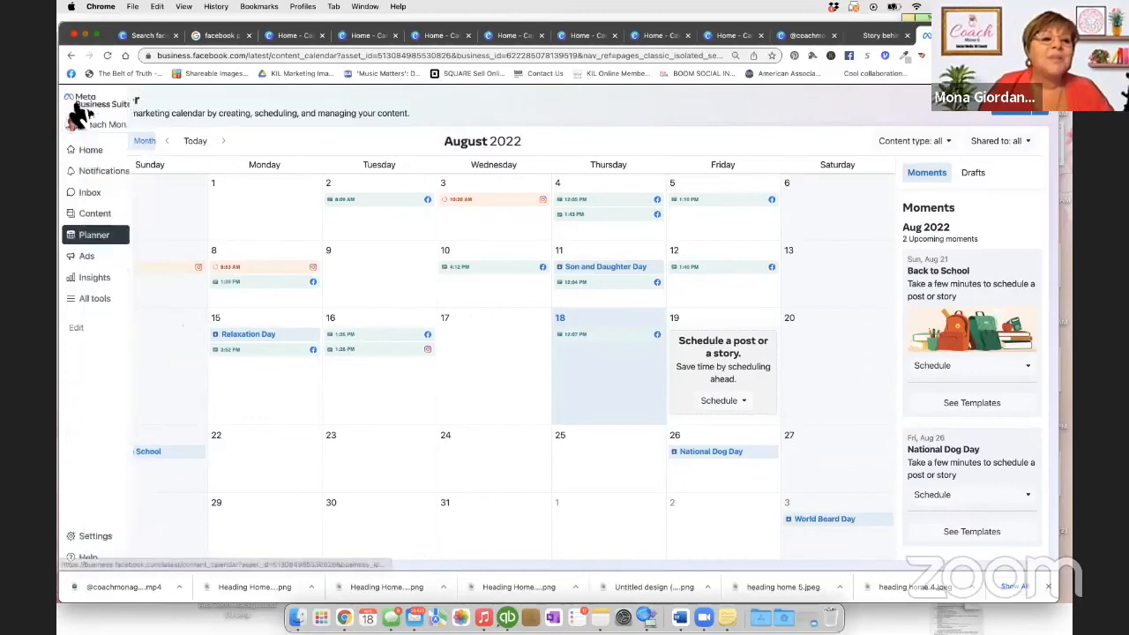
pyautogui.click(100, 154)
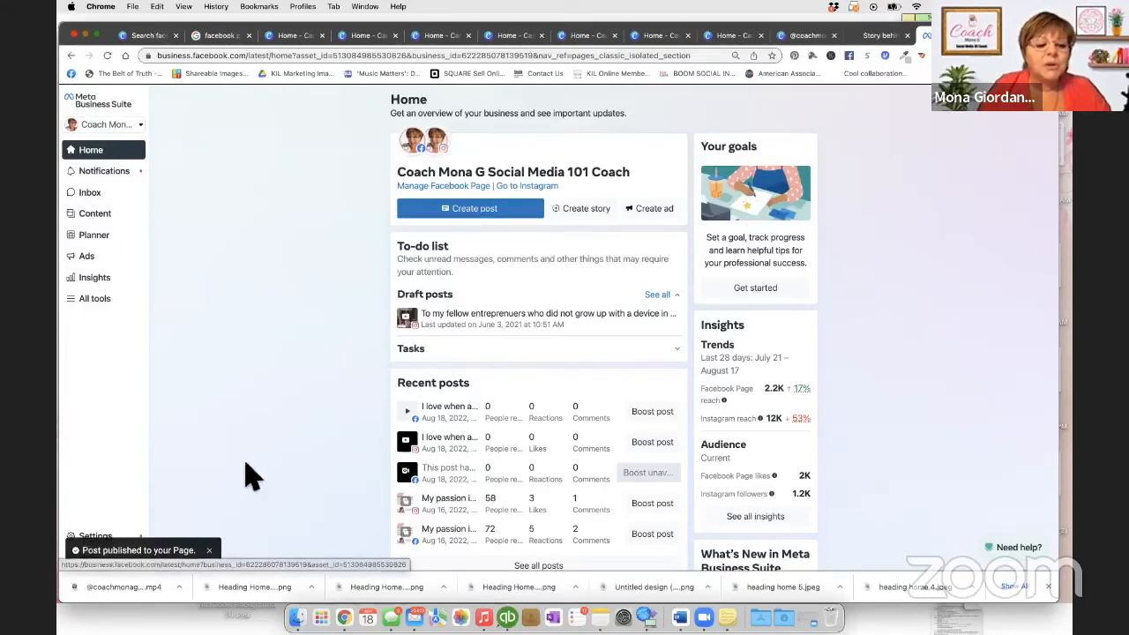
pyautogui.scroll(-2, 245, 471)
pyautogui.scroll(-2, 265, 431)
pyautogui.scroll(-5, 264, 430)
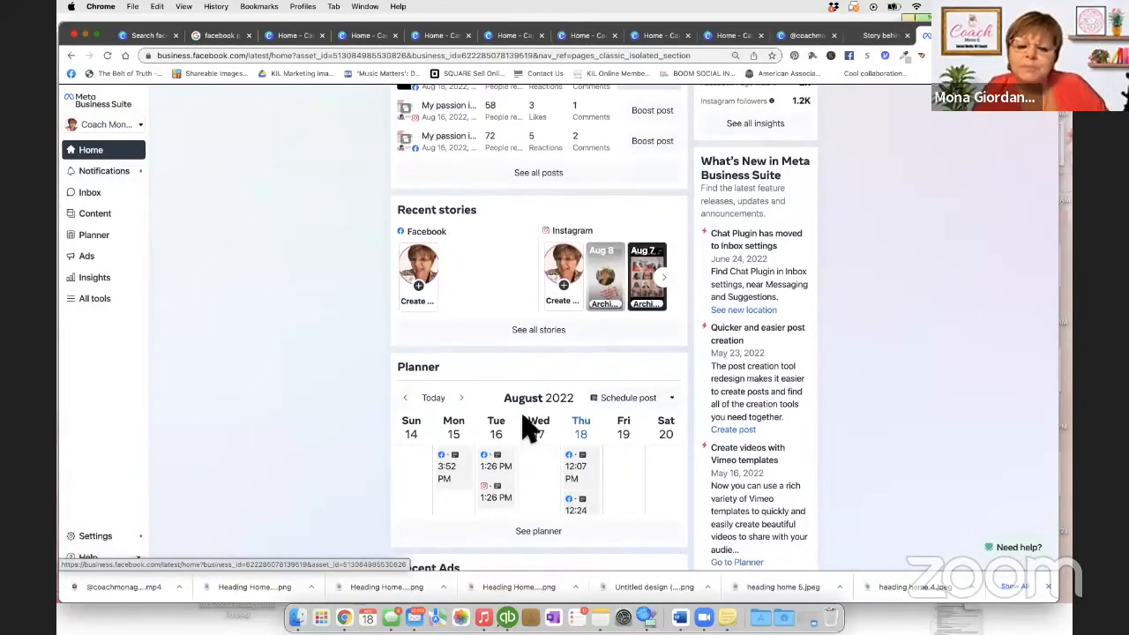
pyautogui.scroll(-2, 585, 484)
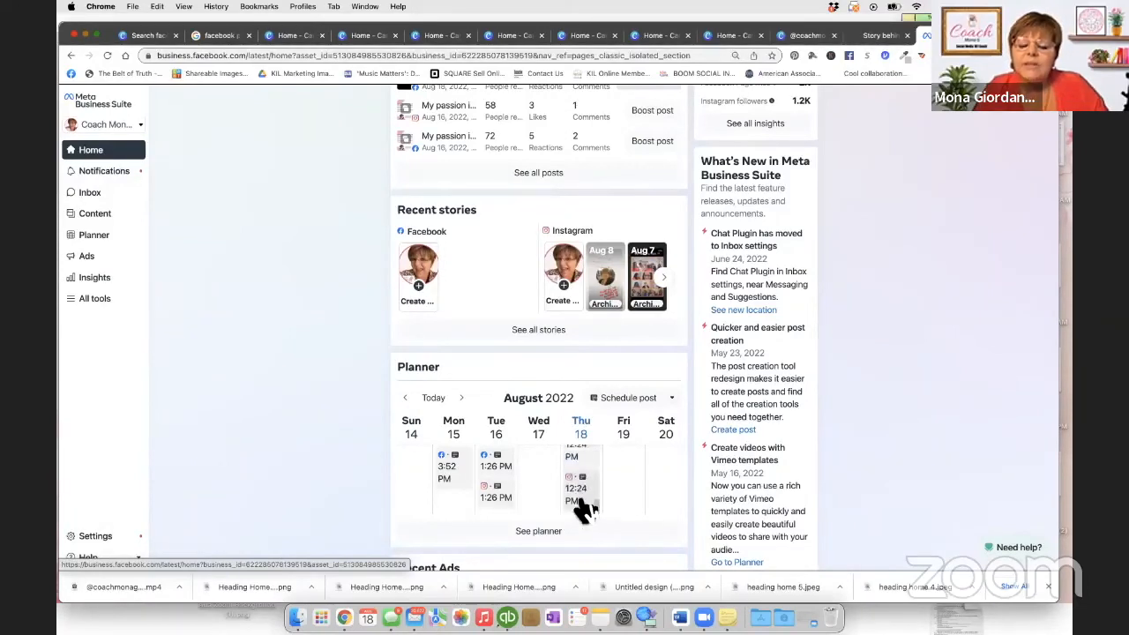
pyautogui.scroll(2, 580, 504)
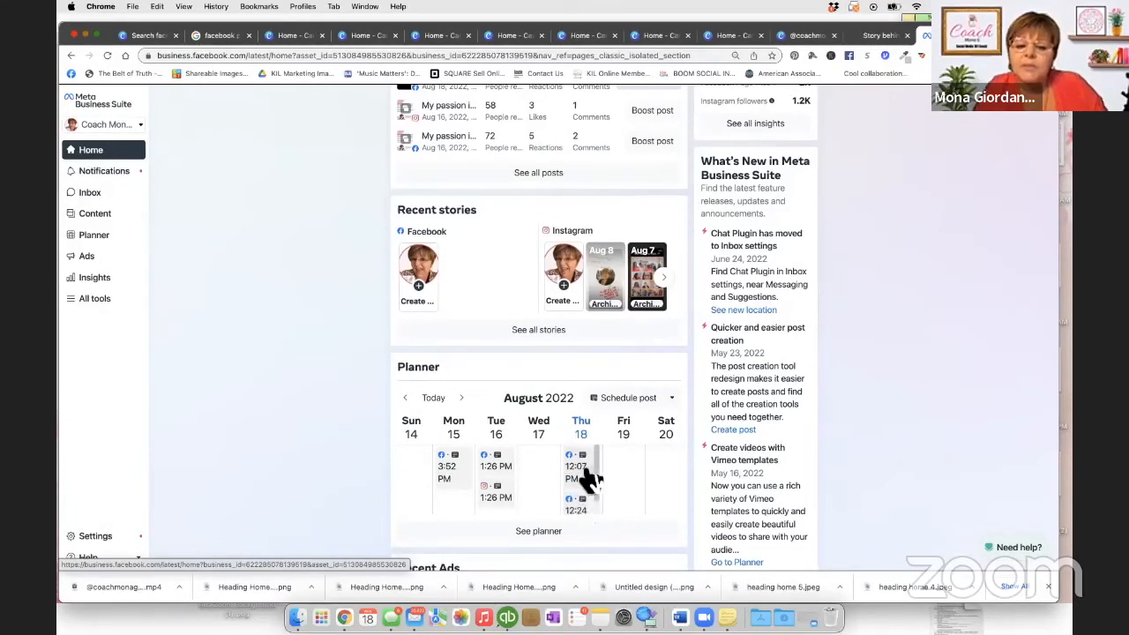
pyautogui.scroll(-2, 582, 483)
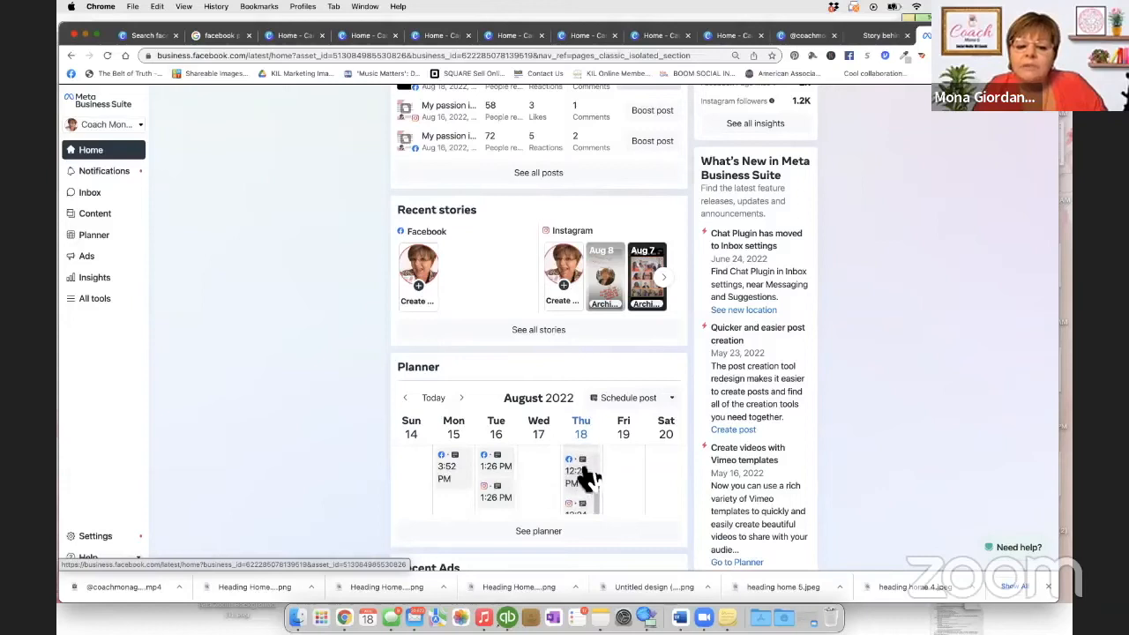
pyautogui.scroll(-2, 581, 489)
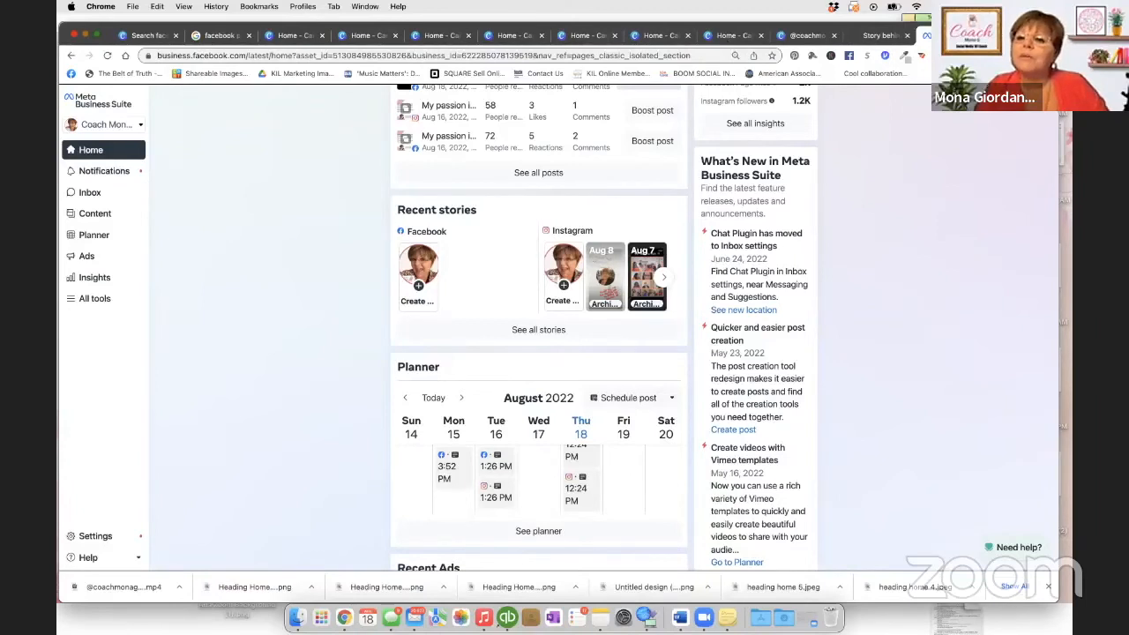
# Open the CoachMonaG Facebook page in a new browser tab and find the newly published testimonial post.
pyautogui.press('super+t')
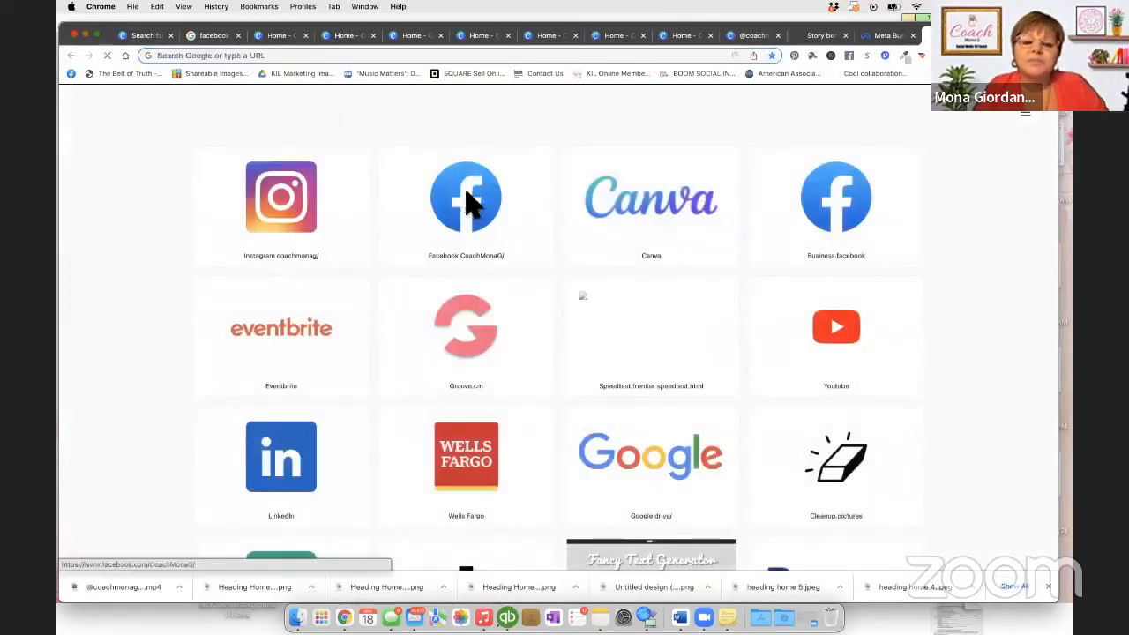
pyautogui.click(470, 203)
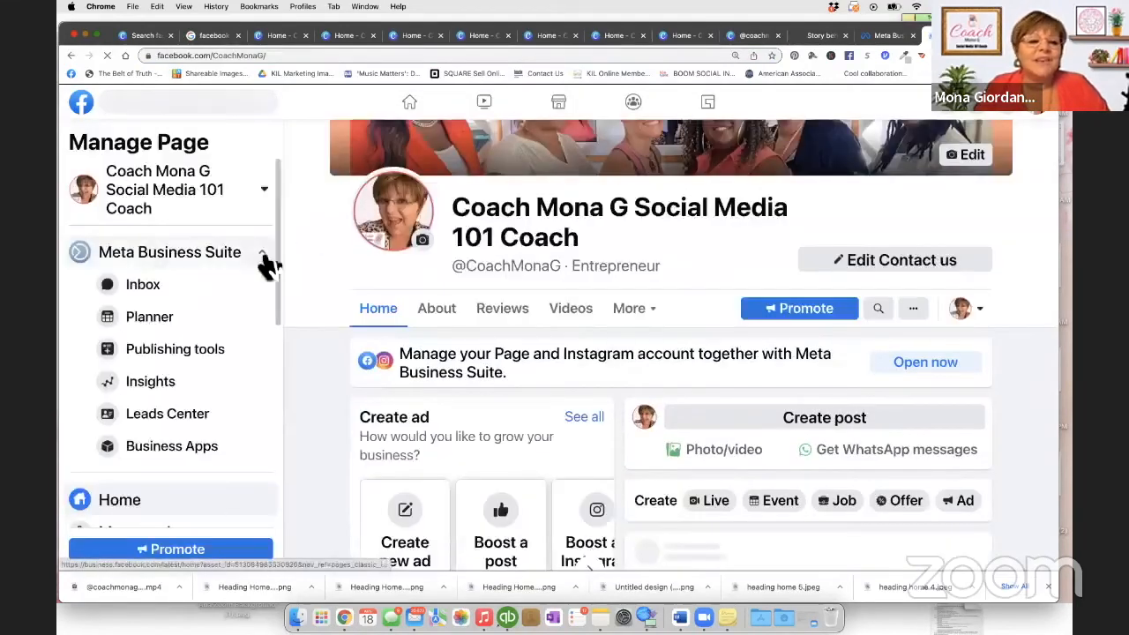
pyautogui.scroll(-2, 659, 249)
pyautogui.scroll(2, 659, 250)
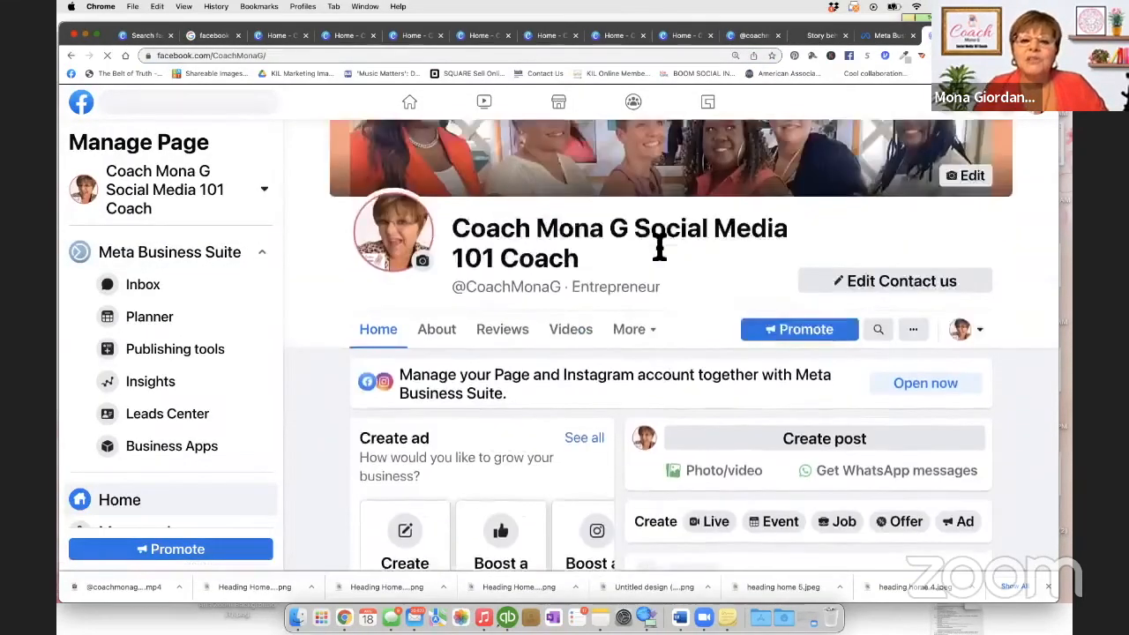
pyautogui.scroll(4, 663, 256)
pyautogui.scroll(-5, 663, 254)
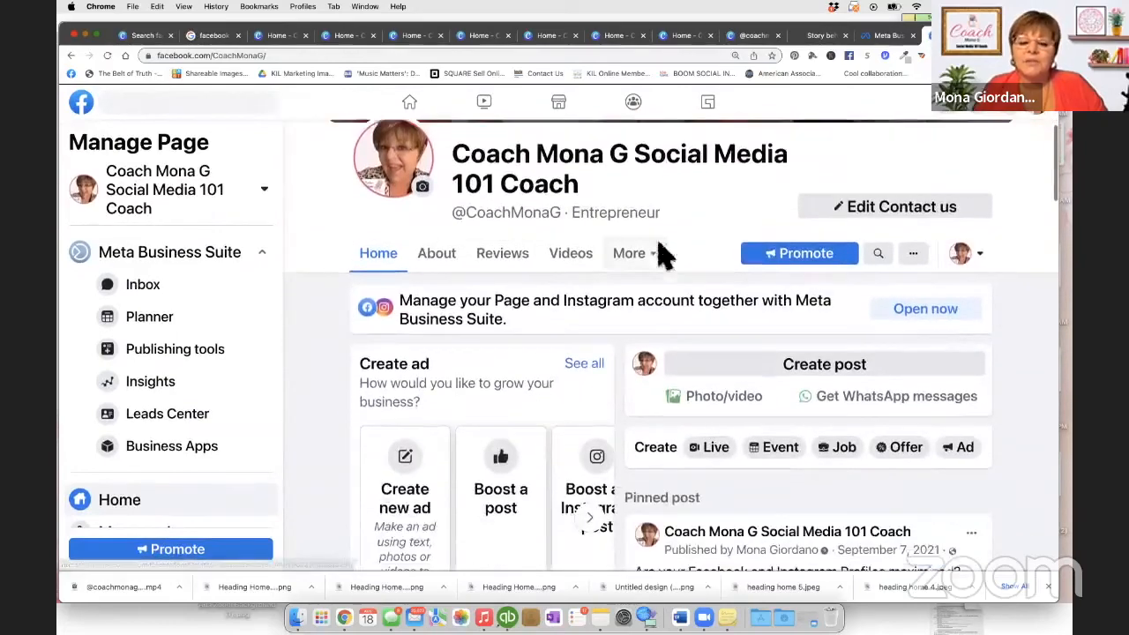
pyautogui.scroll(-10, 663, 254)
pyautogui.scroll(-10, 665, 259)
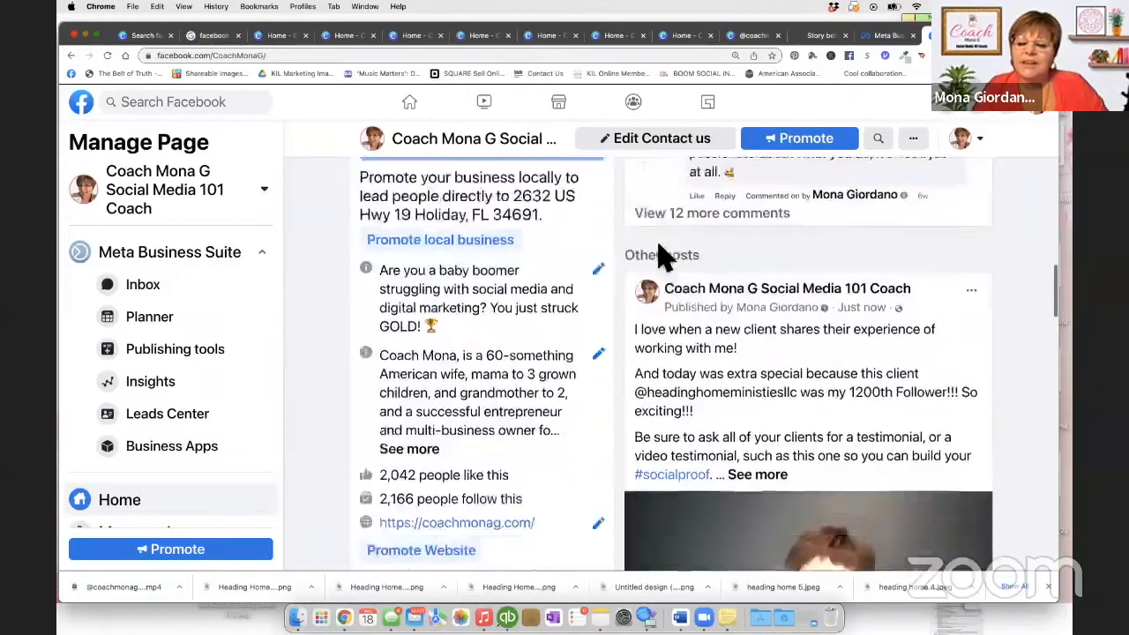
# Expand the full caption of the new testimonial post and review its text, hashtags and video.
pyautogui.scroll(-5, 663, 256)
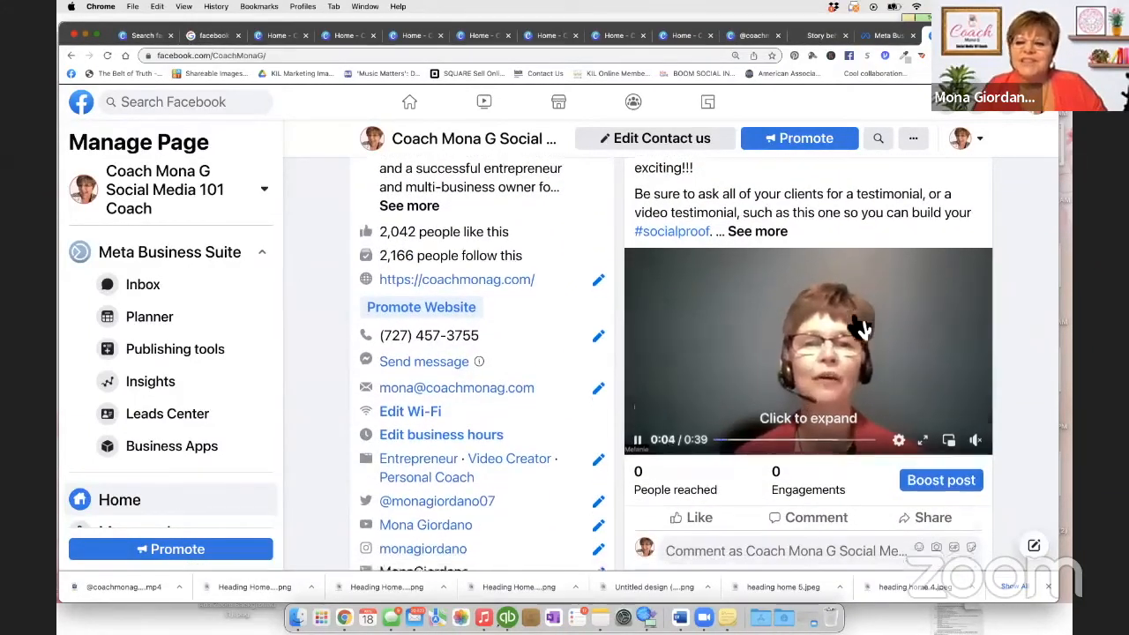
pyautogui.scroll(-1, 862, 327)
pyautogui.scroll(1, 866, 363)
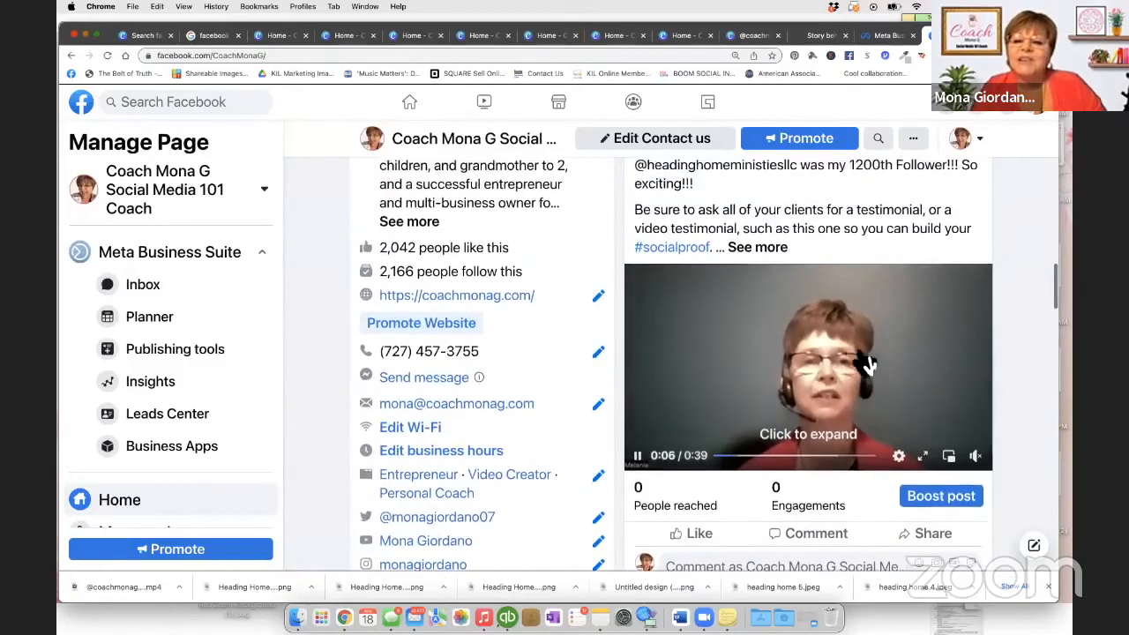
pyautogui.click(756, 247)
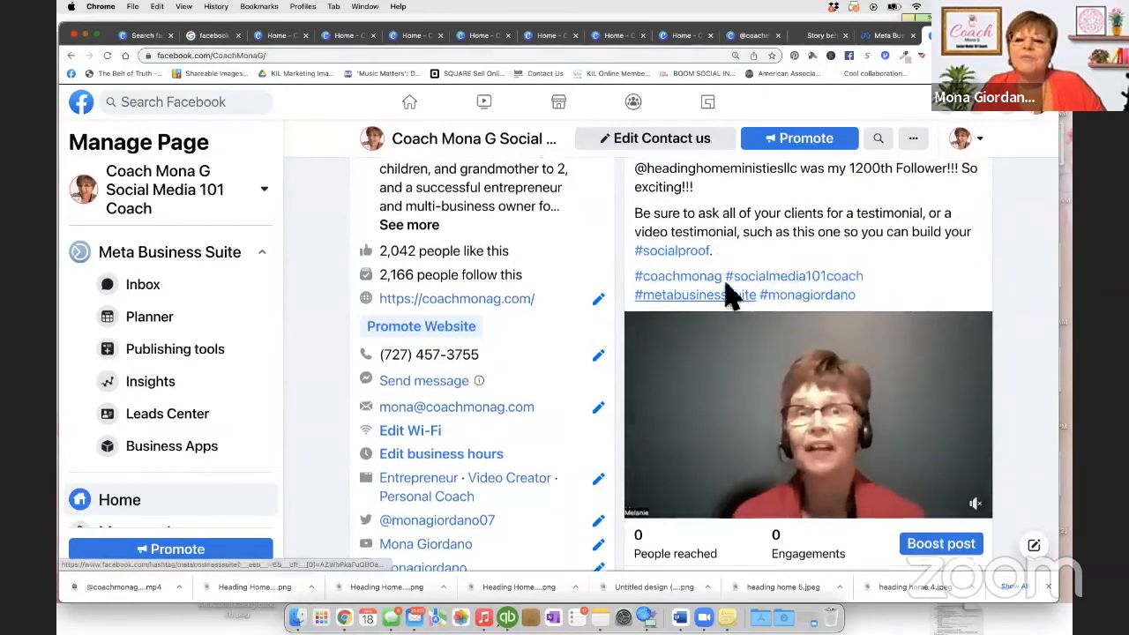
pyautogui.scroll(5, 731, 296)
pyautogui.scroll(-1, 729, 296)
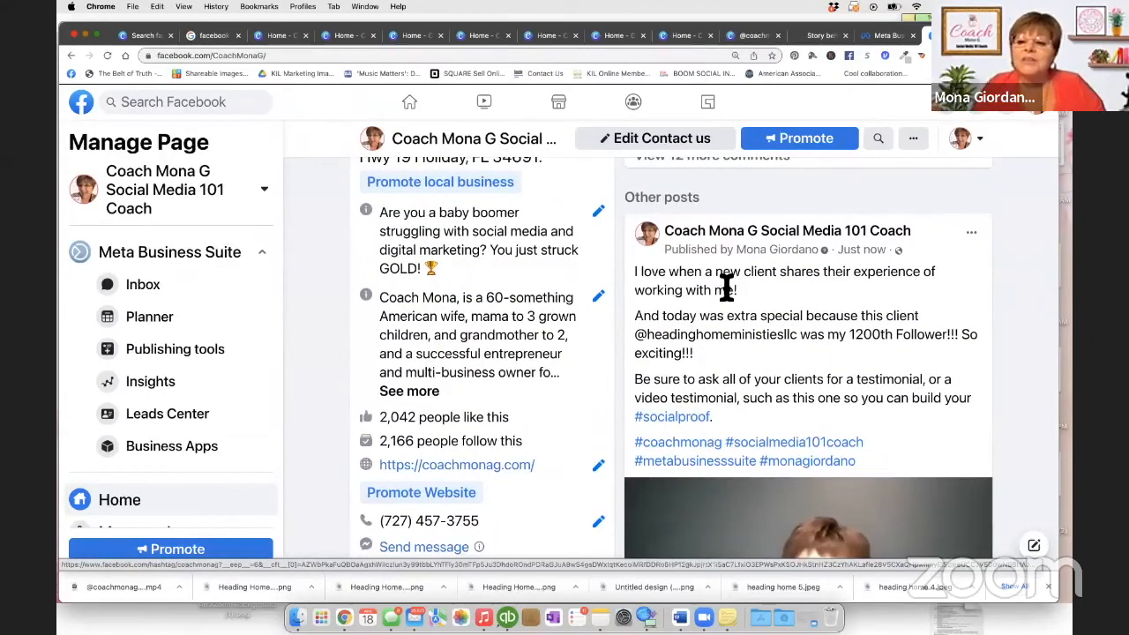
# Watch the testimonial post's video in the enlarged viewer and close the viewer to return to the page.
pyautogui.scroll(-7, 725, 286)
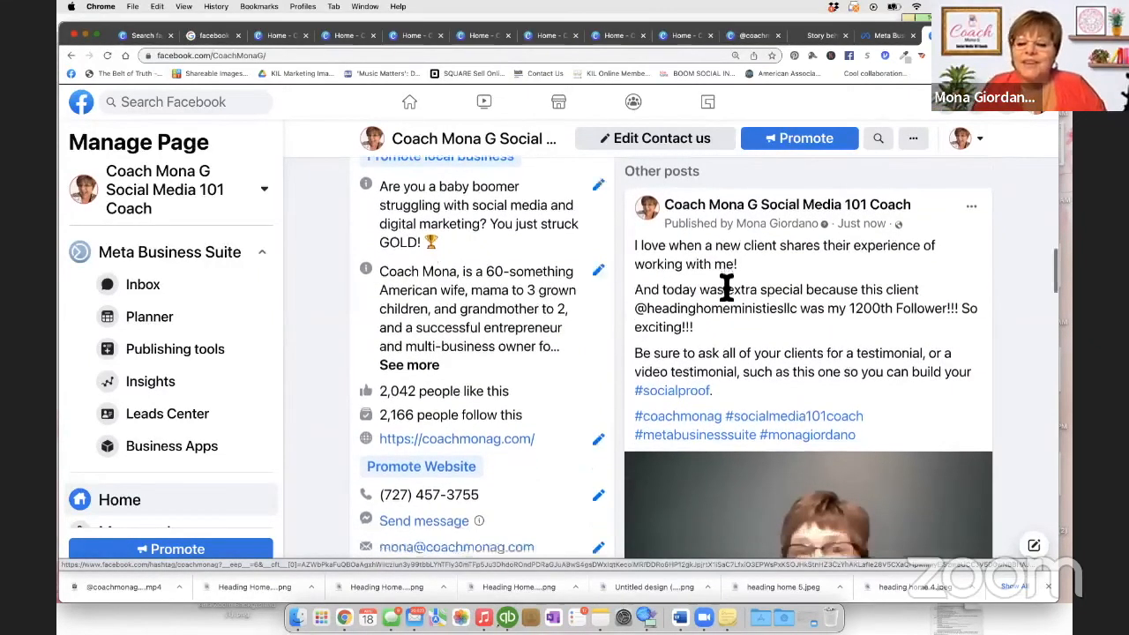
pyautogui.click(801, 359)
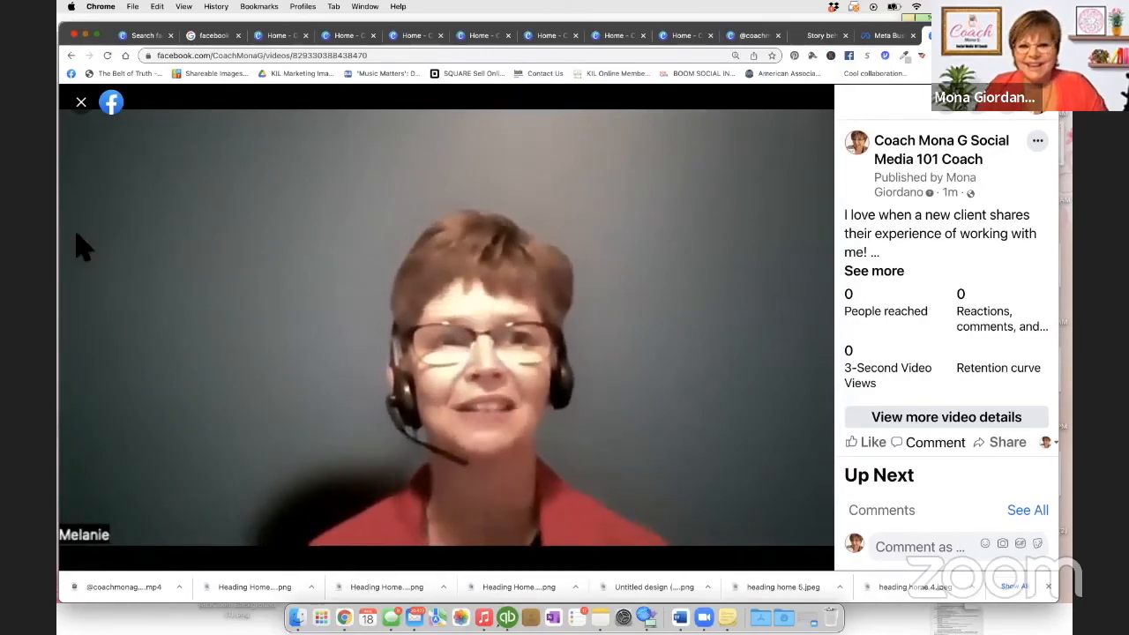
pyautogui.click(80, 101)
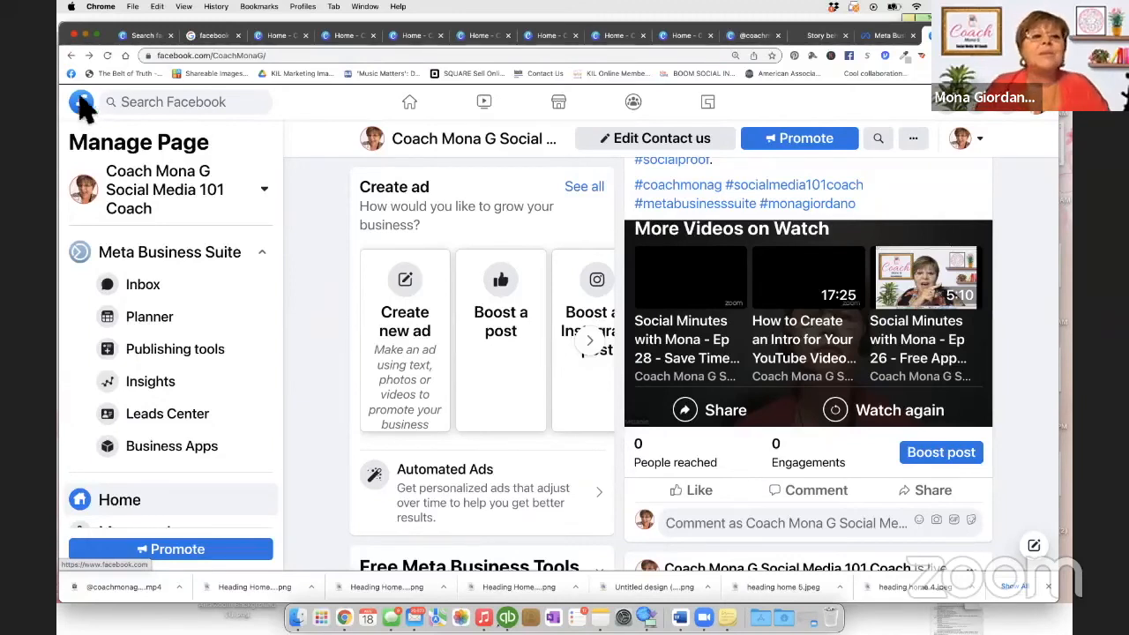
pyautogui.click(820, 37)
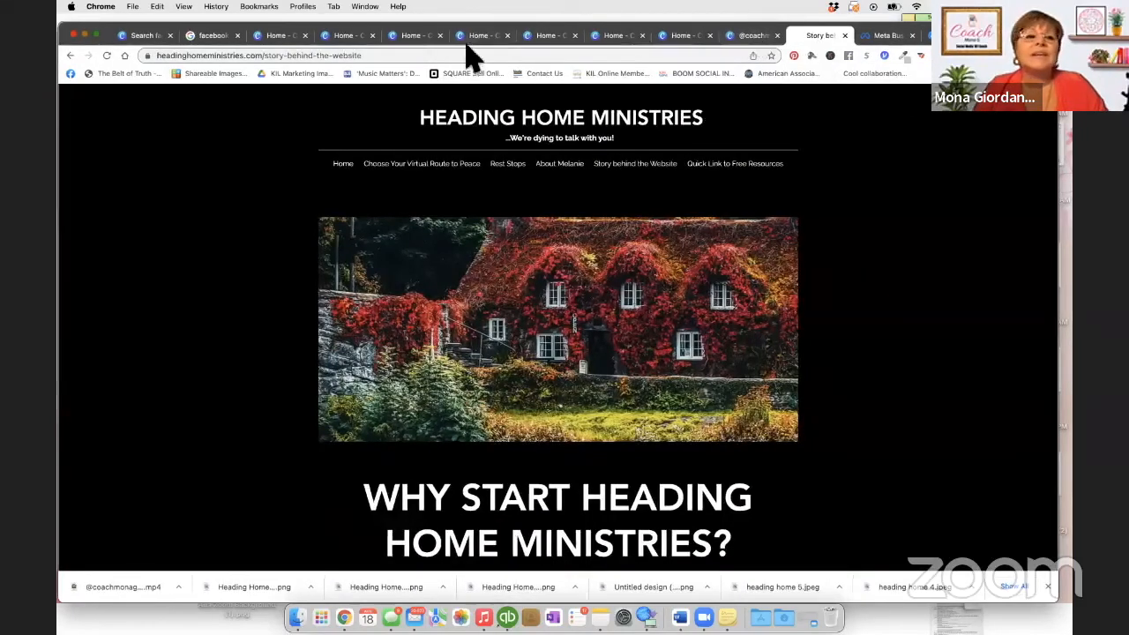
pyautogui.click(284, 39)
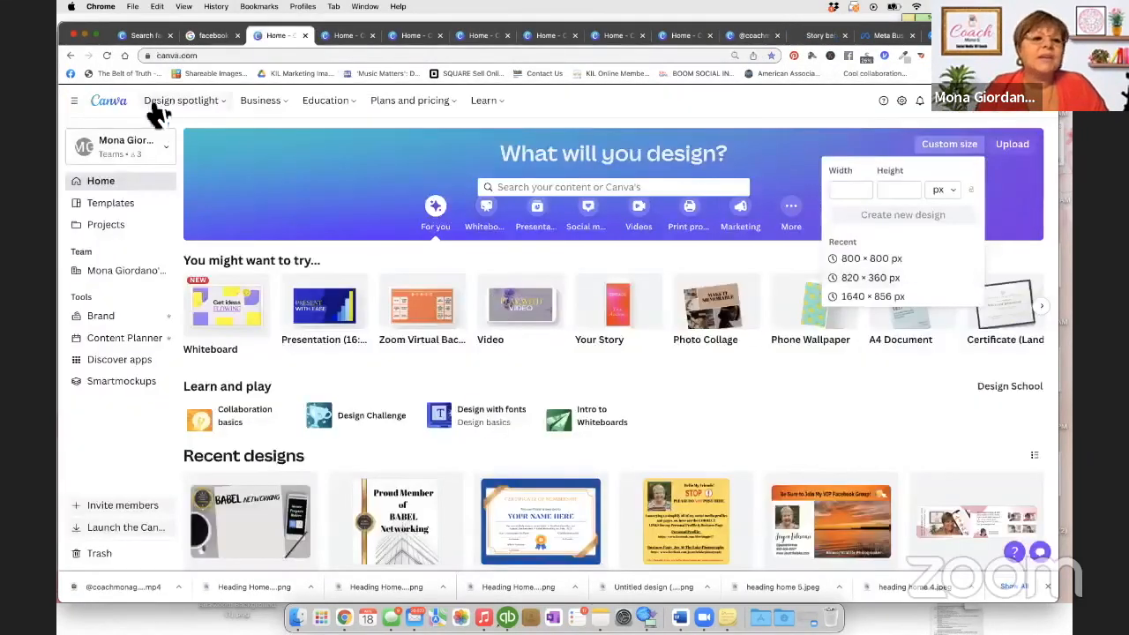
pyautogui.click(107, 186)
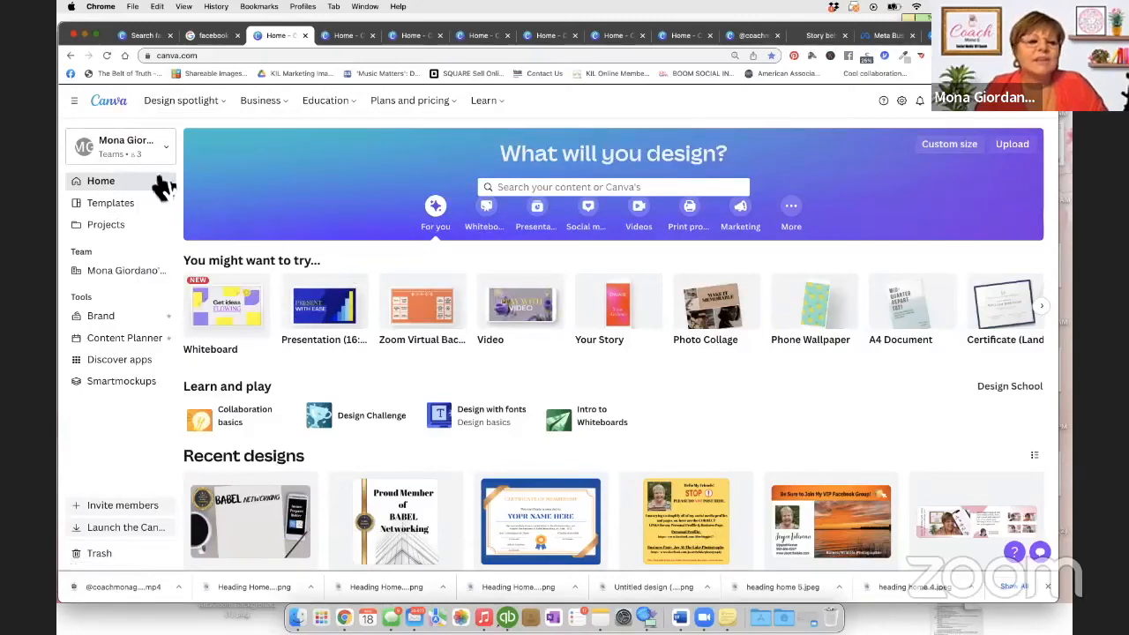
pyautogui.click(107, 54)
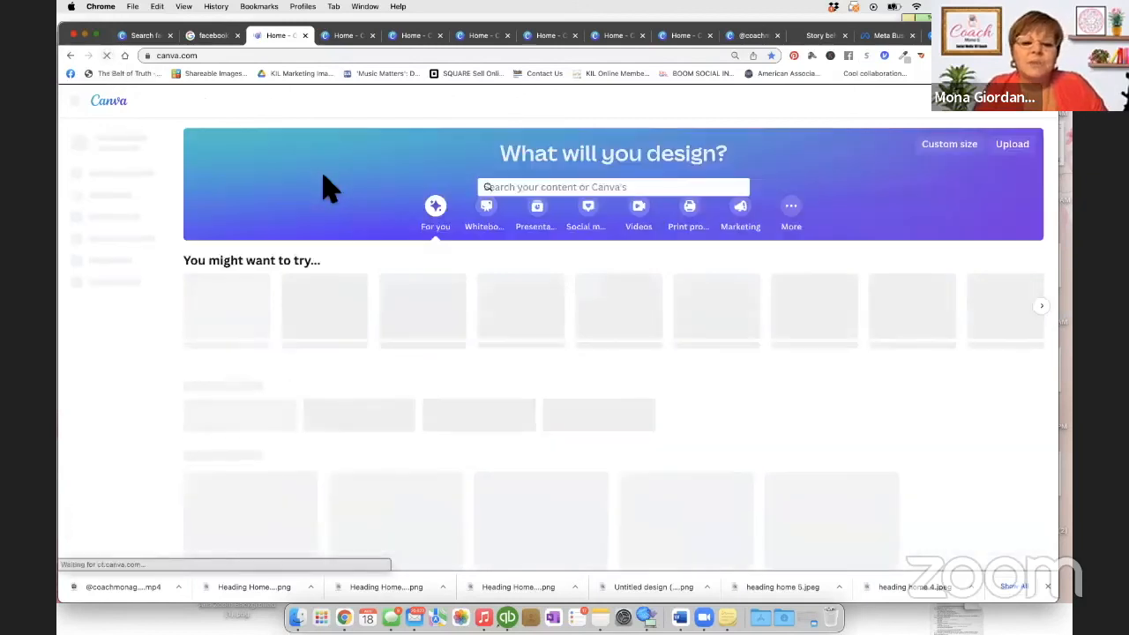
pyautogui.scroll(-5, 361, 187)
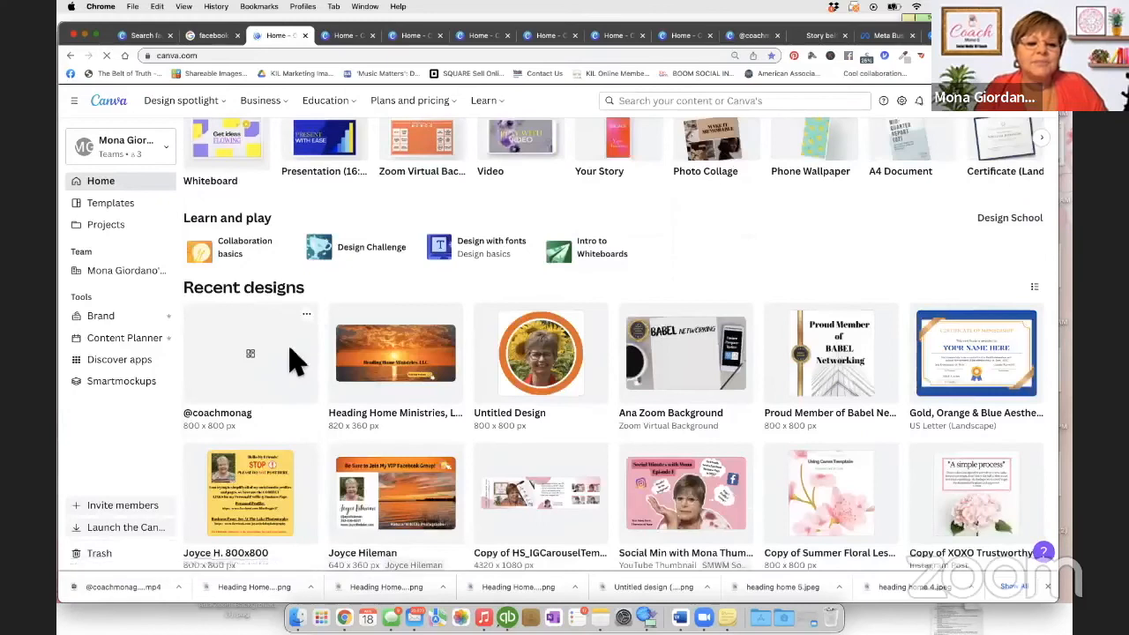
pyautogui.click(296, 358)
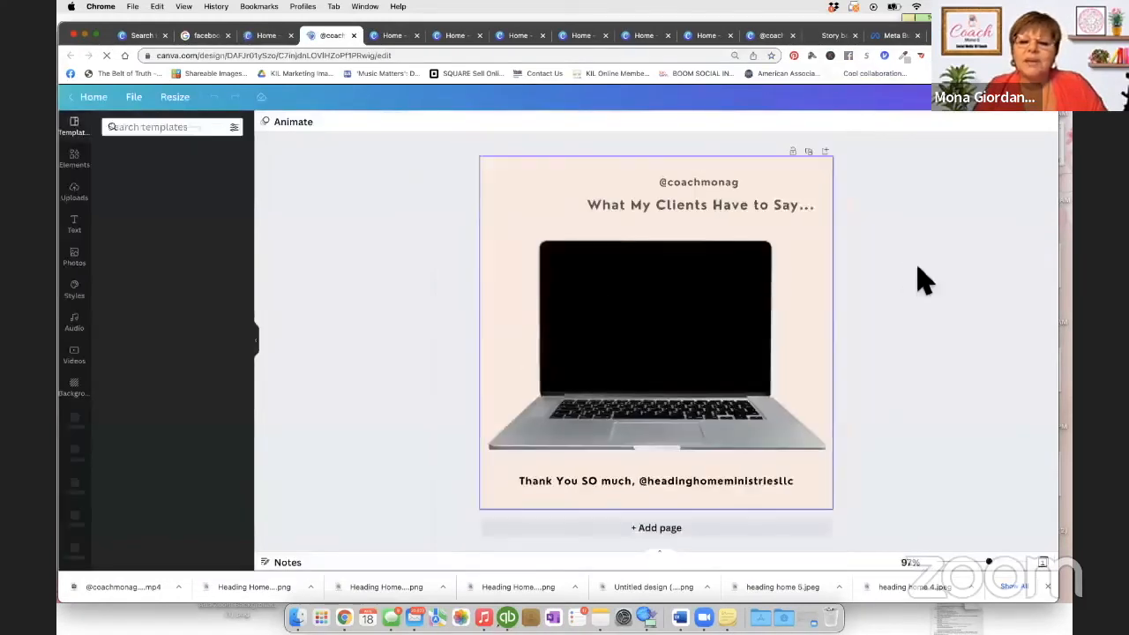